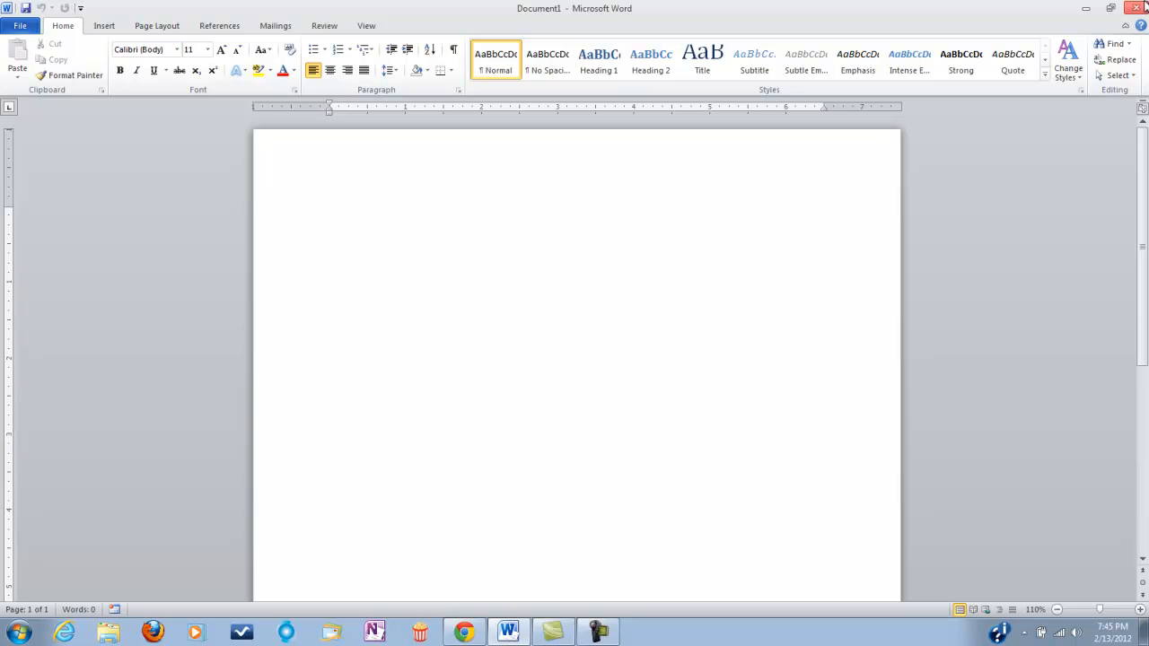
Switch to Chrome and open the Data Files for Students list on the textbook's companion site
left_click(1086, 11)
left_click(463, 632)
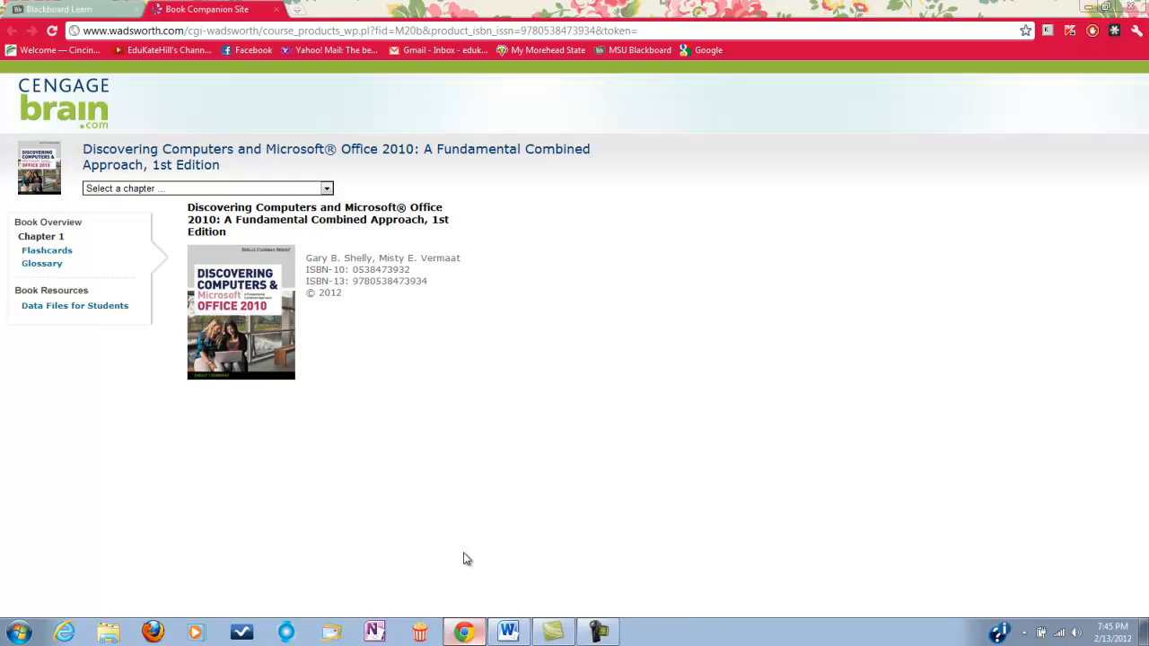
left_click(59, 9)
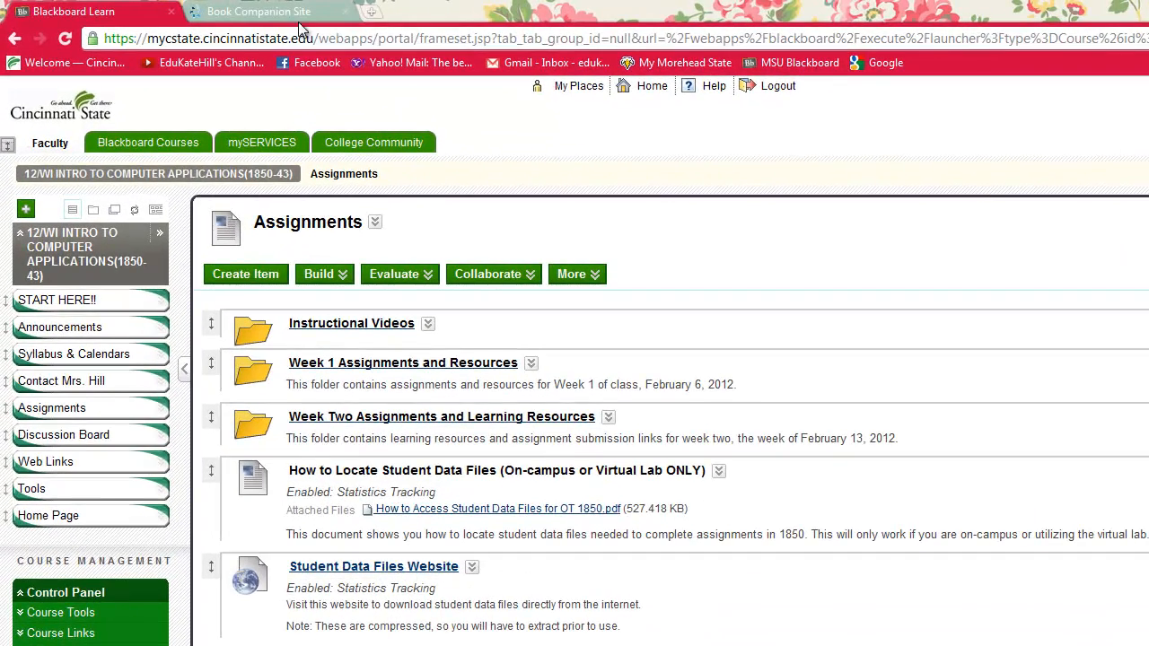
left_click(300, 14)
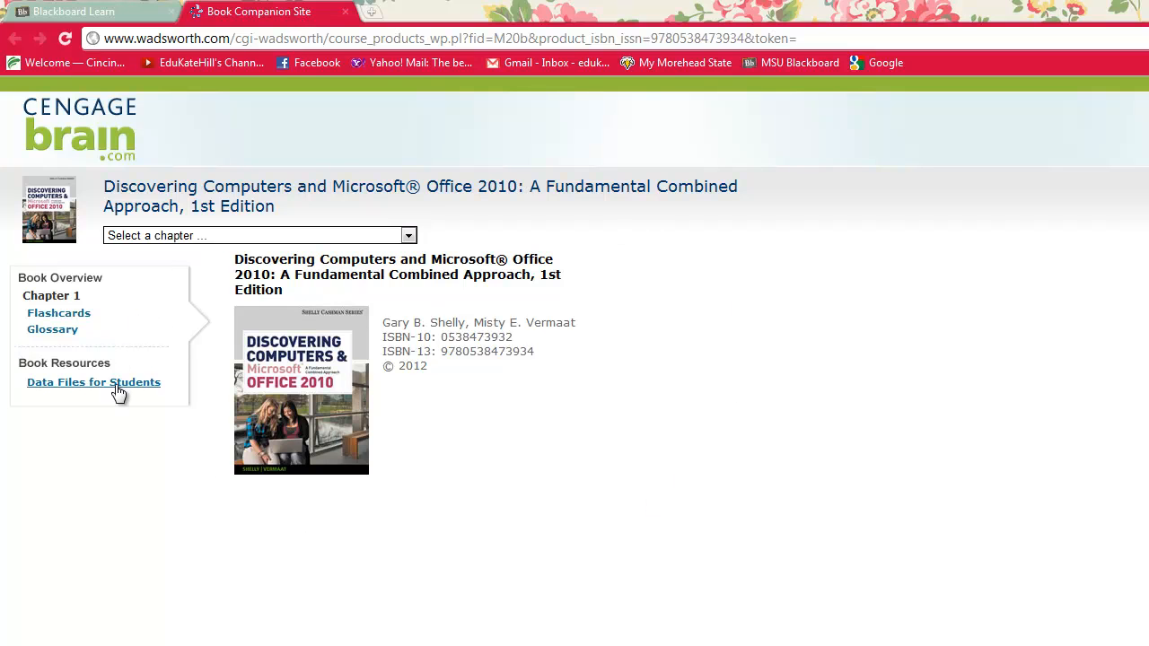
left_click(65, 385)
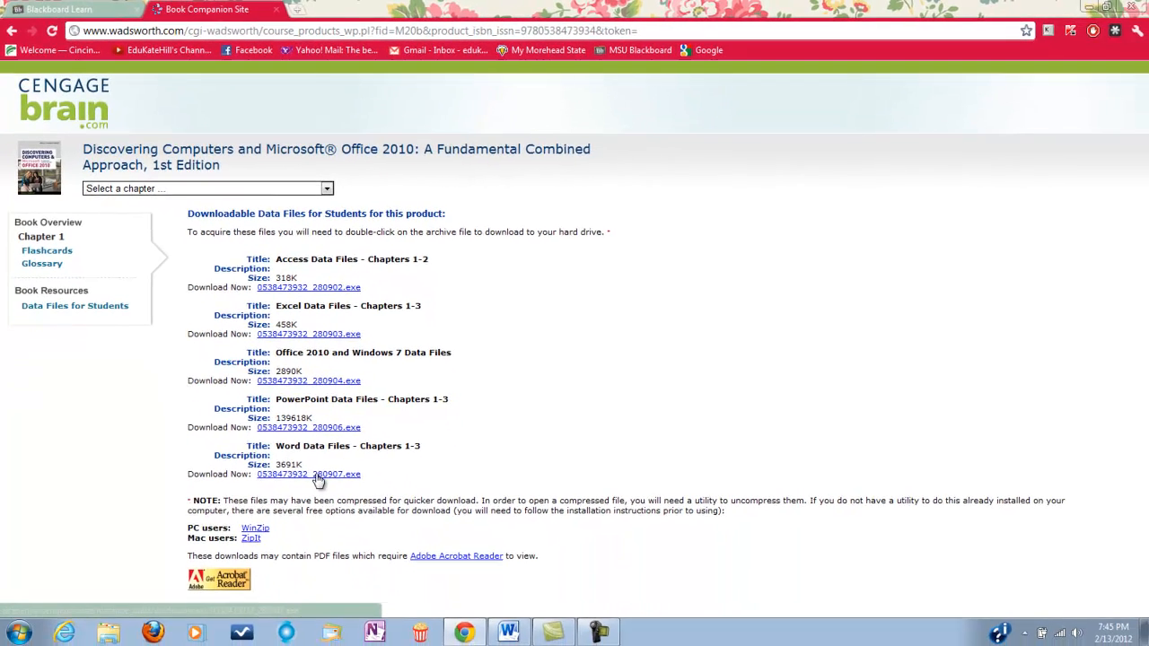
left_click(316, 476)
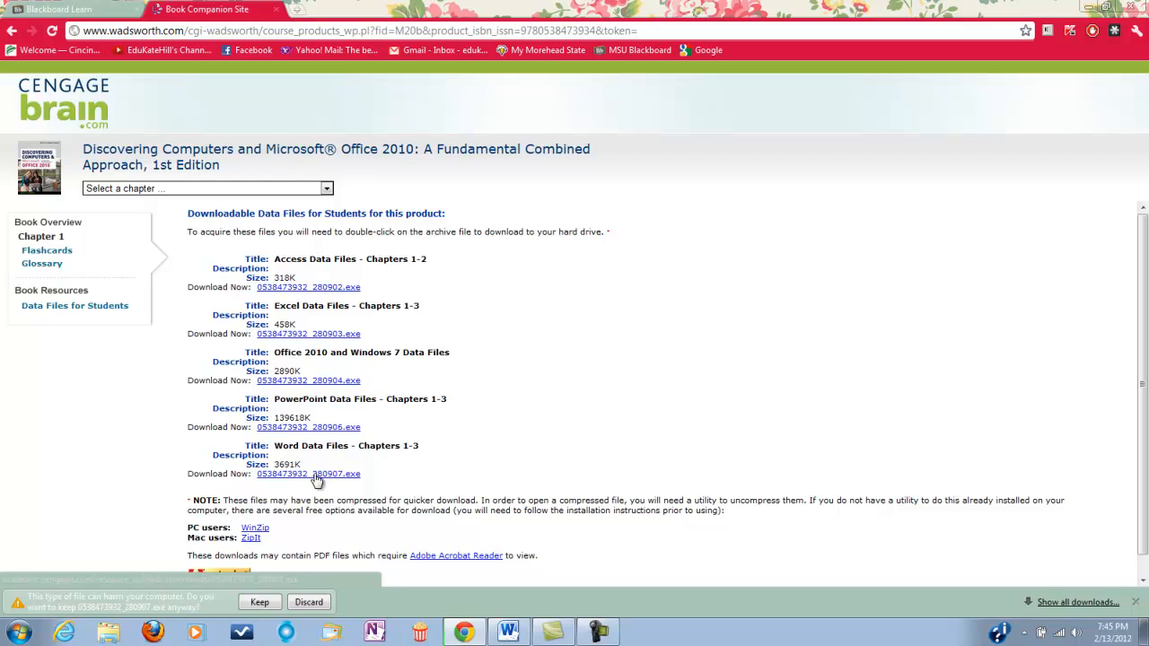
left_click(274, 604)
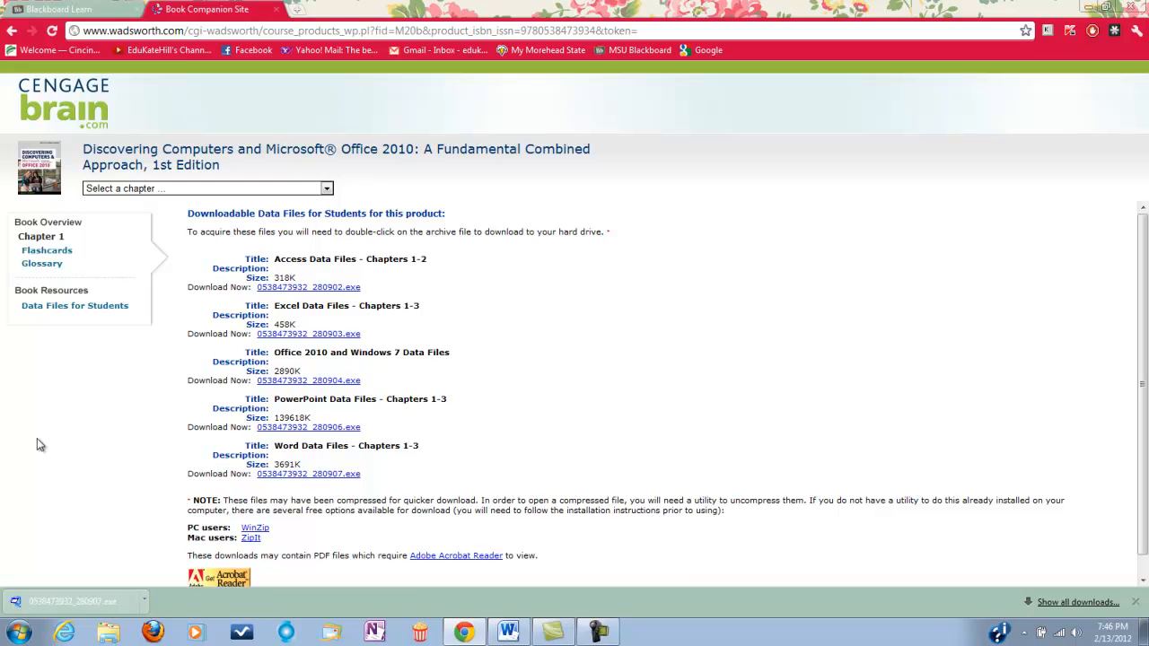
left_click(54, 616)
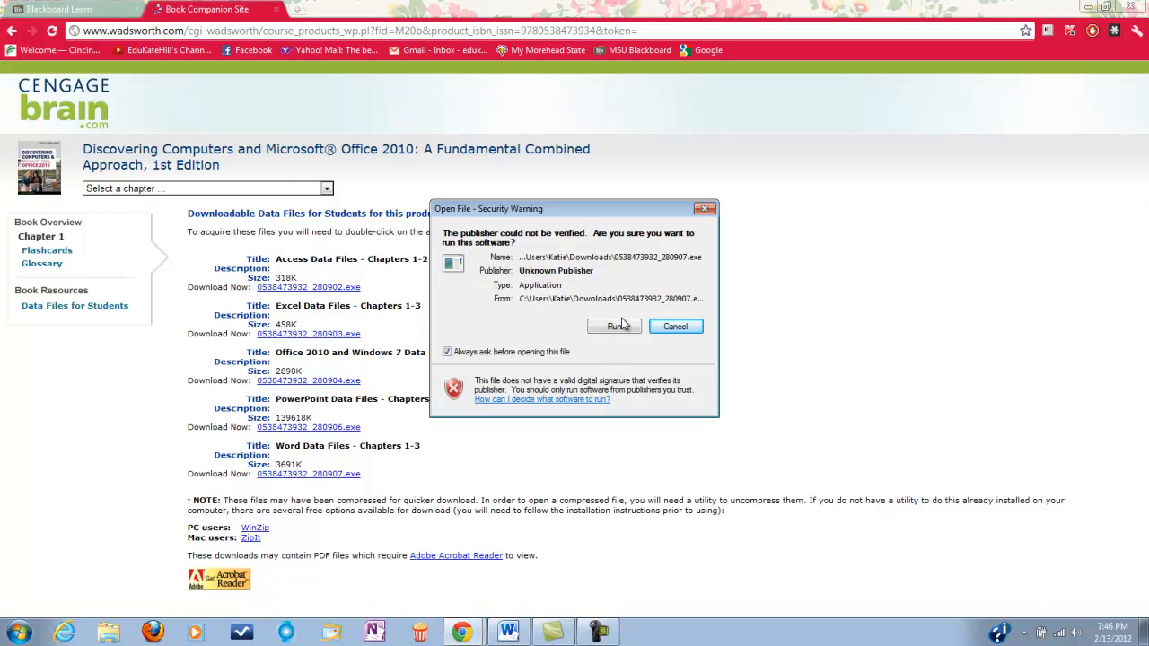
left_click(626, 328)
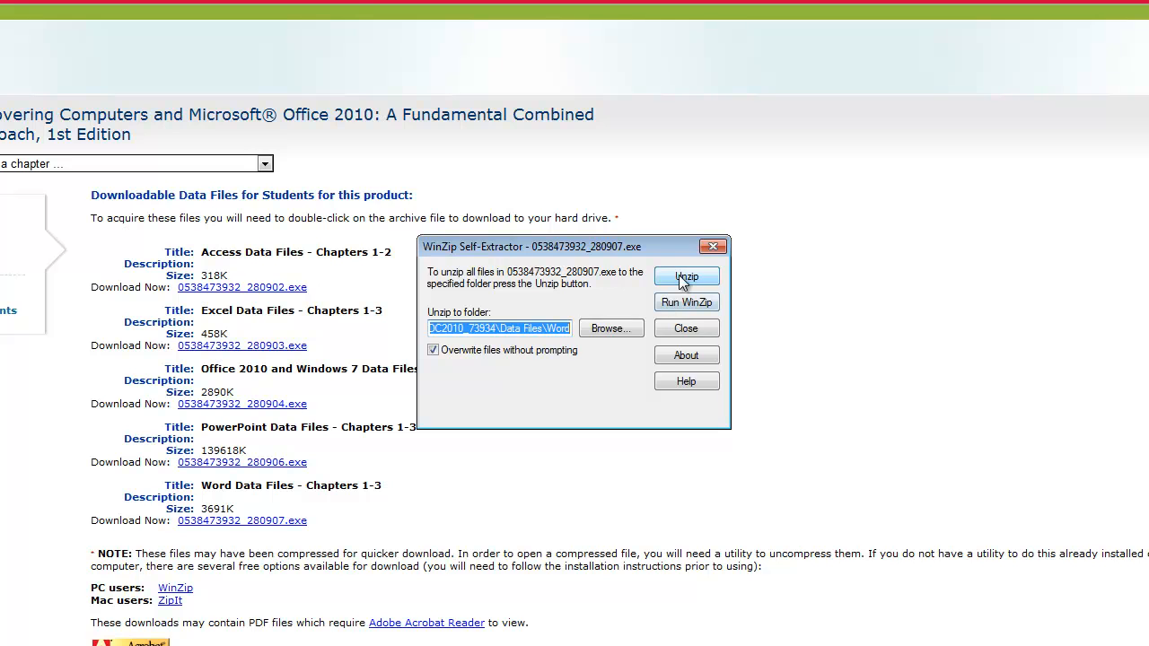
Unzip the Word data files to the Desktop with the self-extractor
left_click(610, 328)
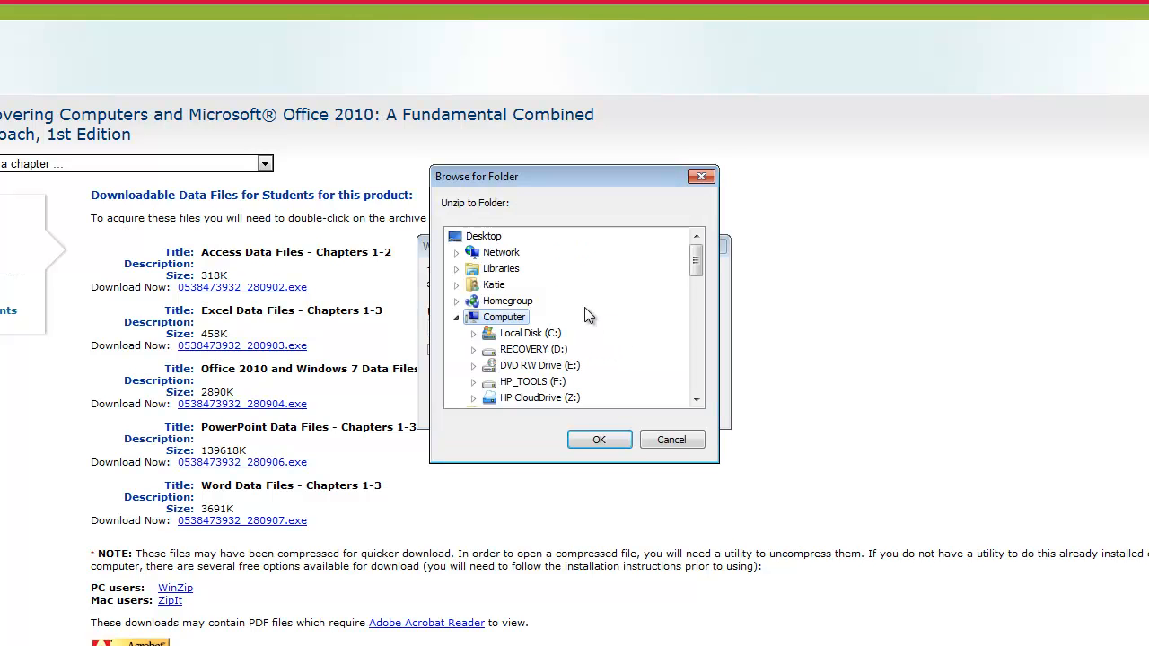
left_click(495, 238)
left_click(588, 443)
left_click(687, 276)
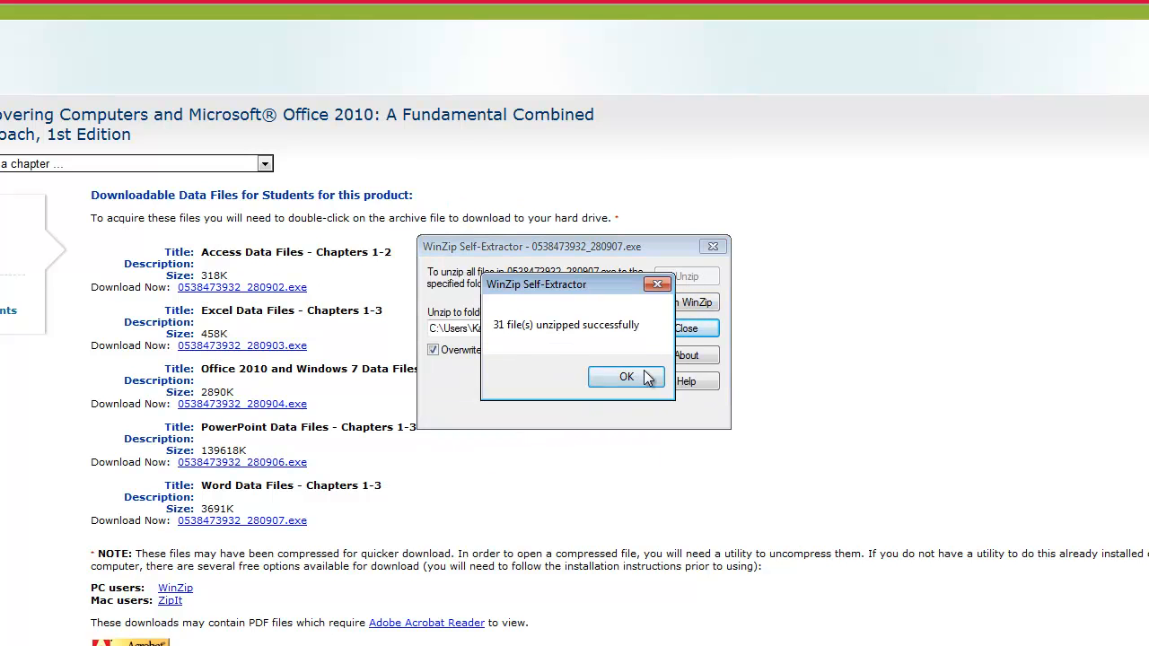
left_click(693, 376)
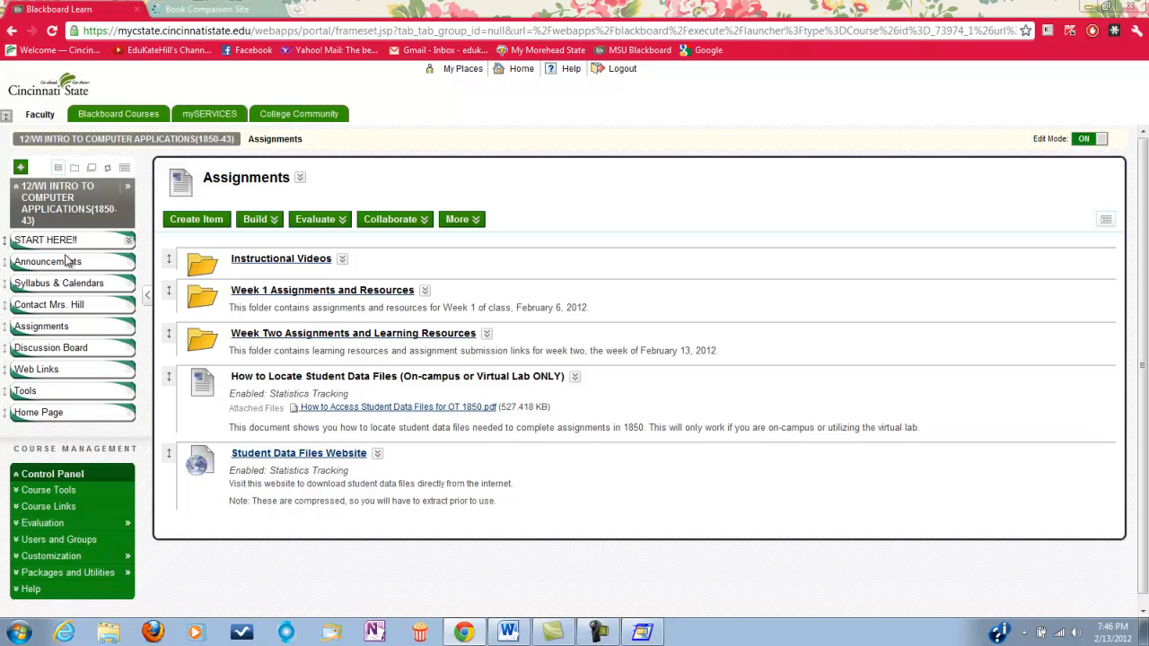
Find the file-compression instructions in Blackboard's How Do I......? folder within the START HERE!! area
left_click(55, 246)
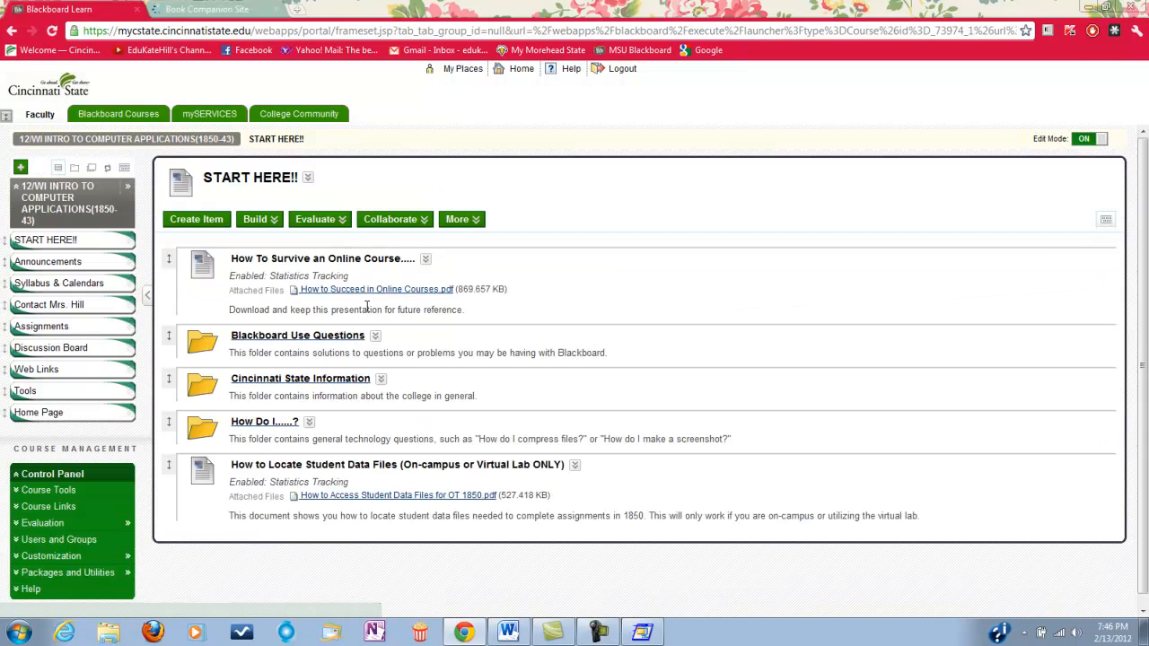
left_click(266, 422)
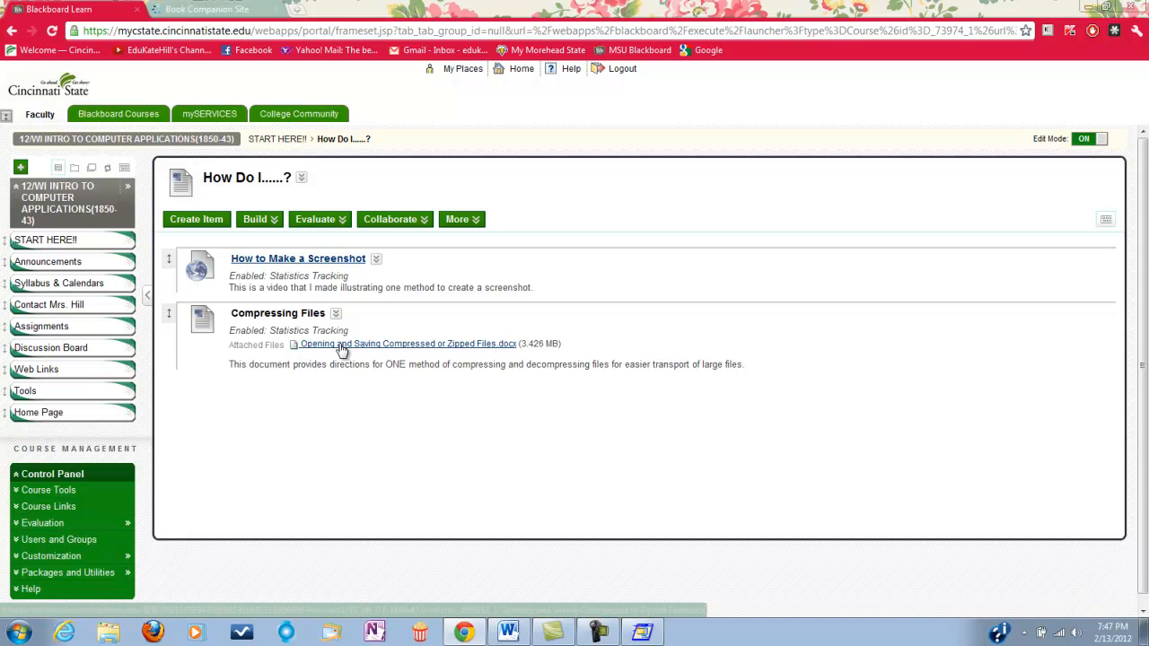
Return to the companion site, minimize the browser, and close the WinZip self-extractor
left_click(225, 7)
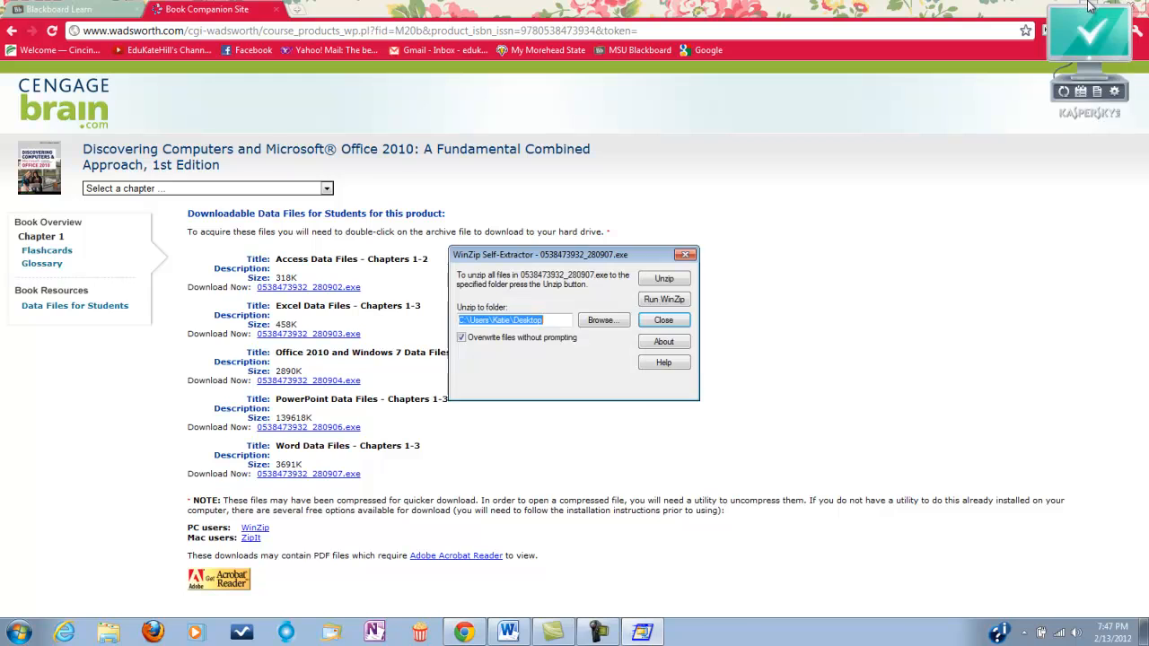
left_click(1085, 6)
left_click(663, 321)
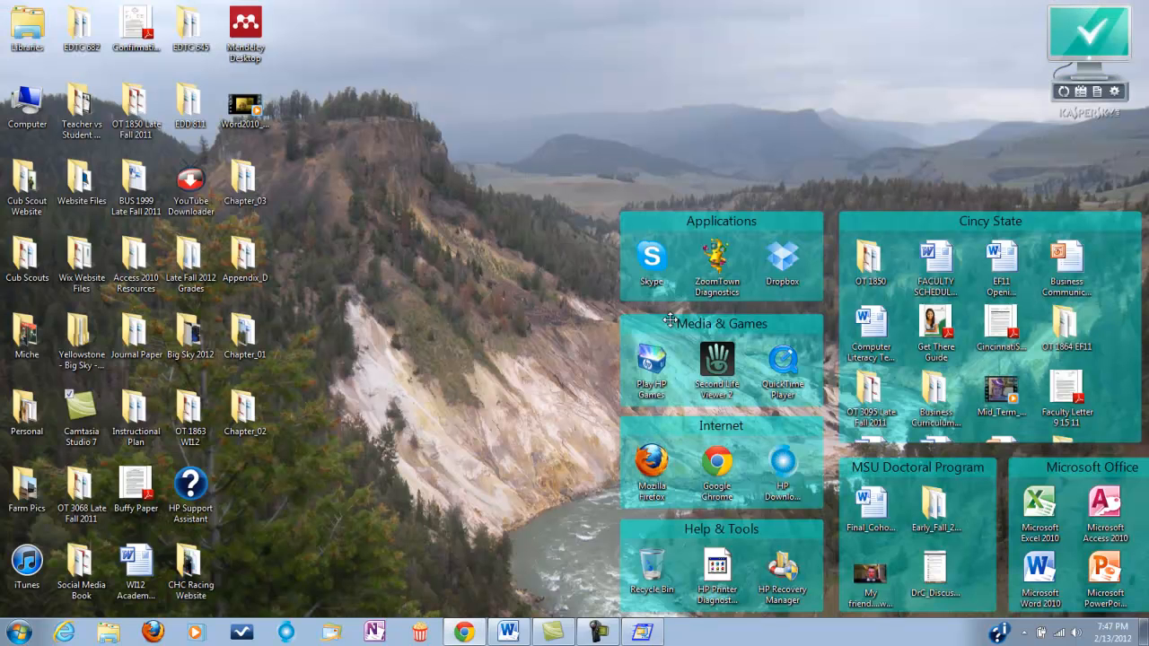
Examine the extracted pictures and documents in the desktop's Chapter_01 folder, then close the folder
mouse_move(252, 336)
left_mouse_down()
mouse_move(310, 283)
mouse_move(259, 333)
left_mouse_up()
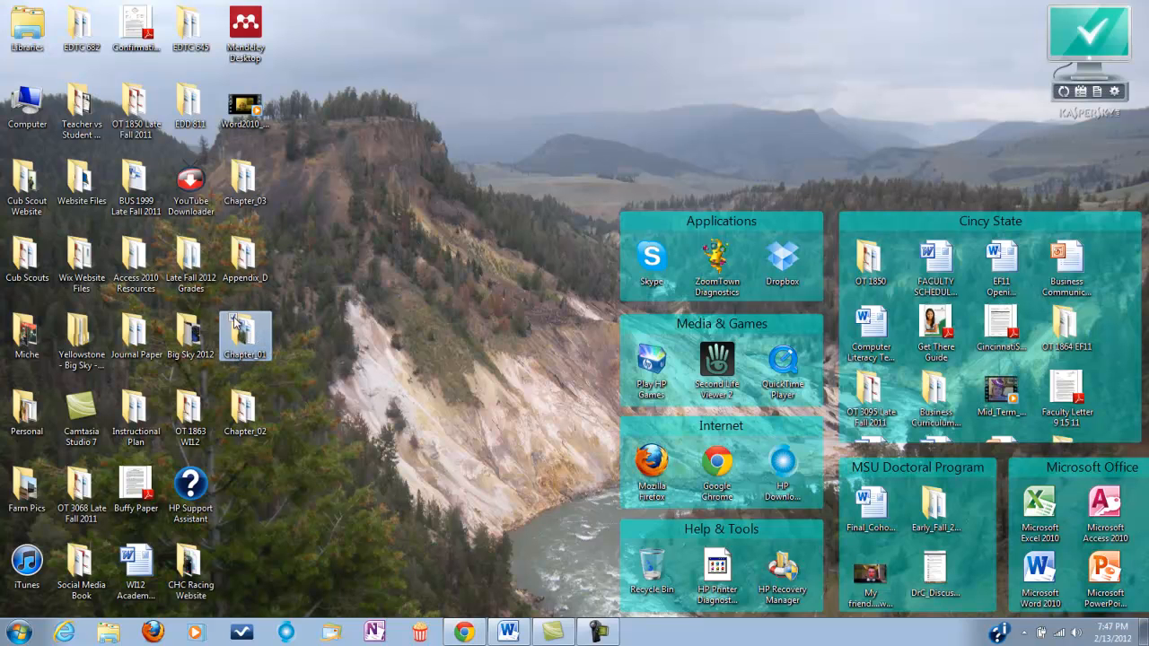
double_click(247, 333)
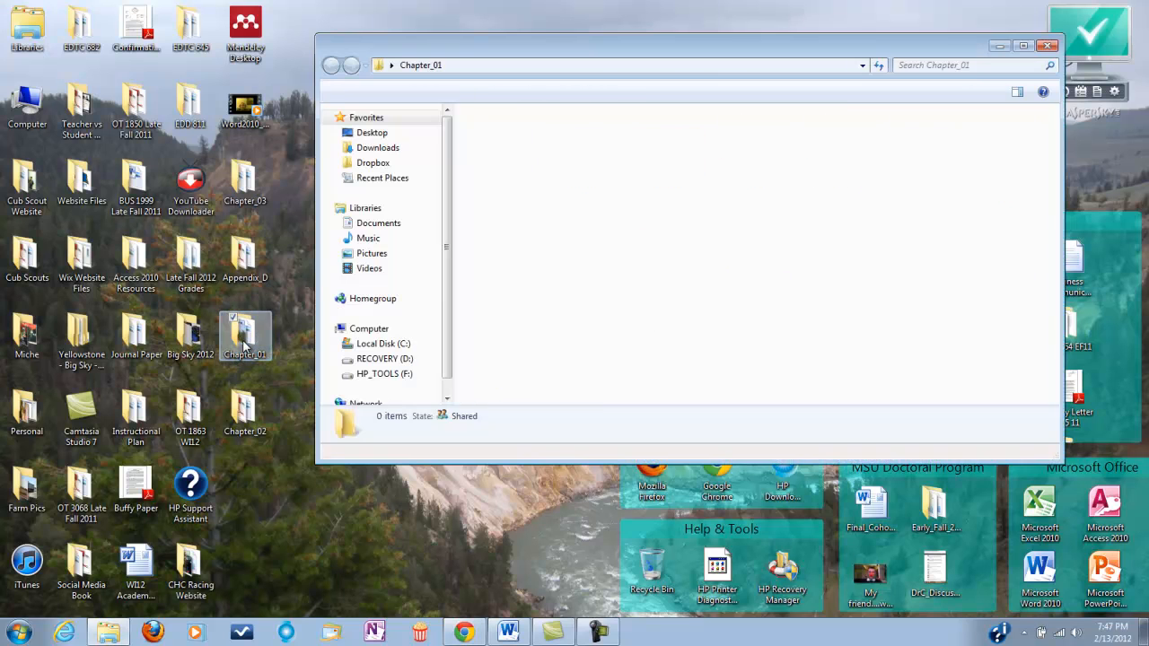
left_click(1023, 45)
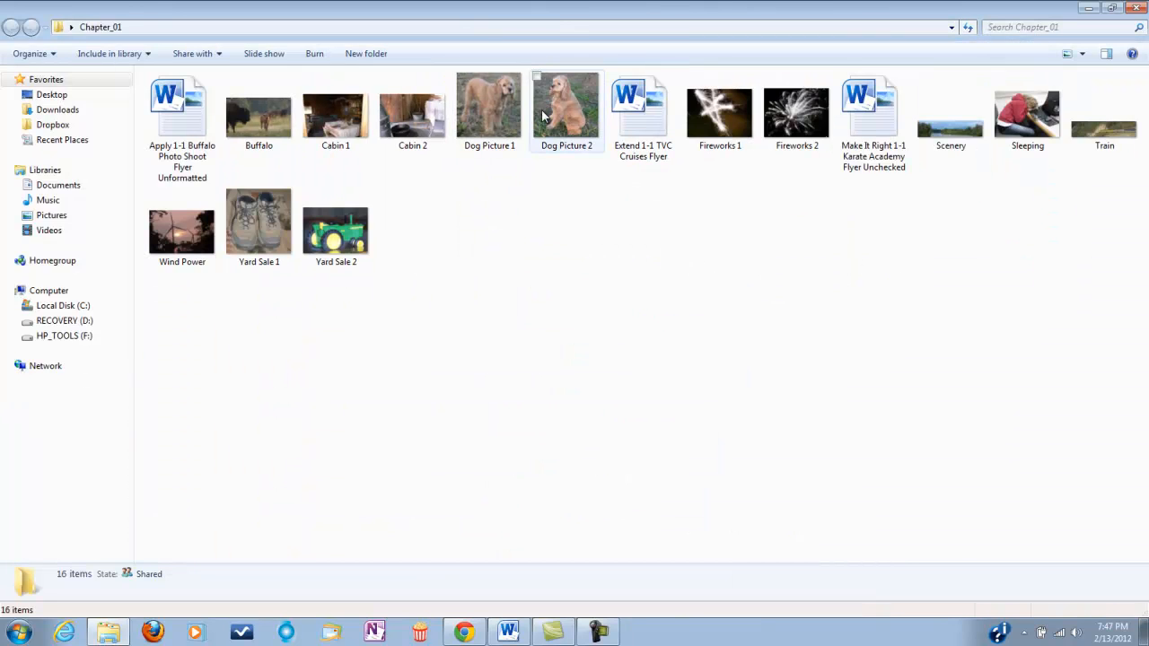
mouse_move(503, 115)
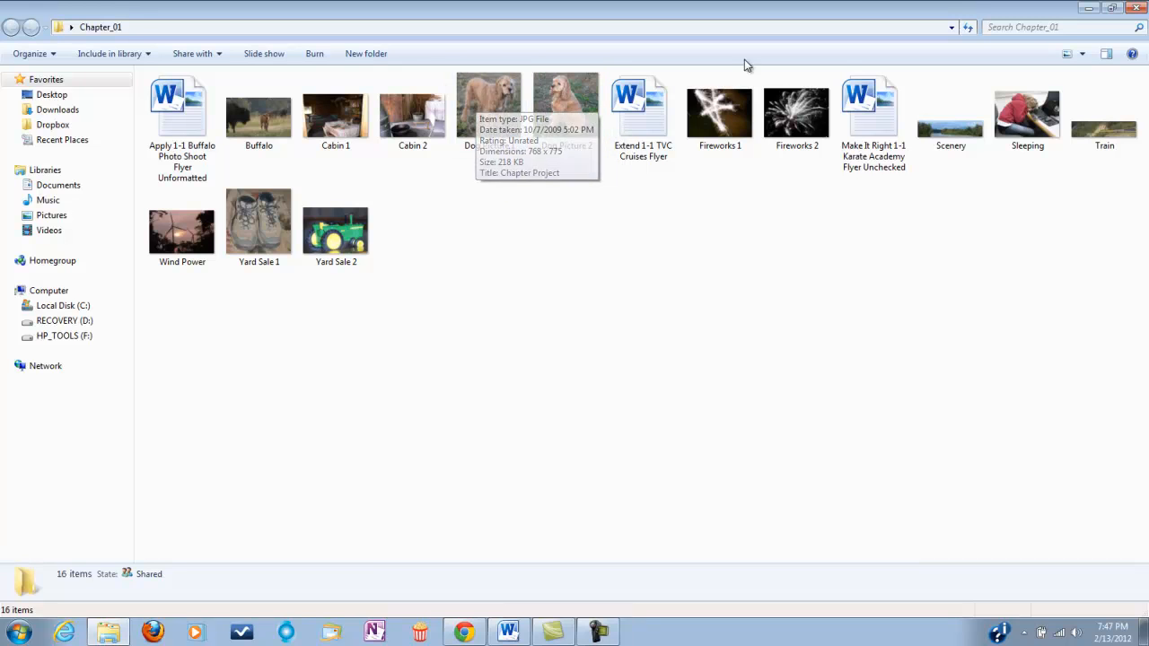
left_click(1136, 8)
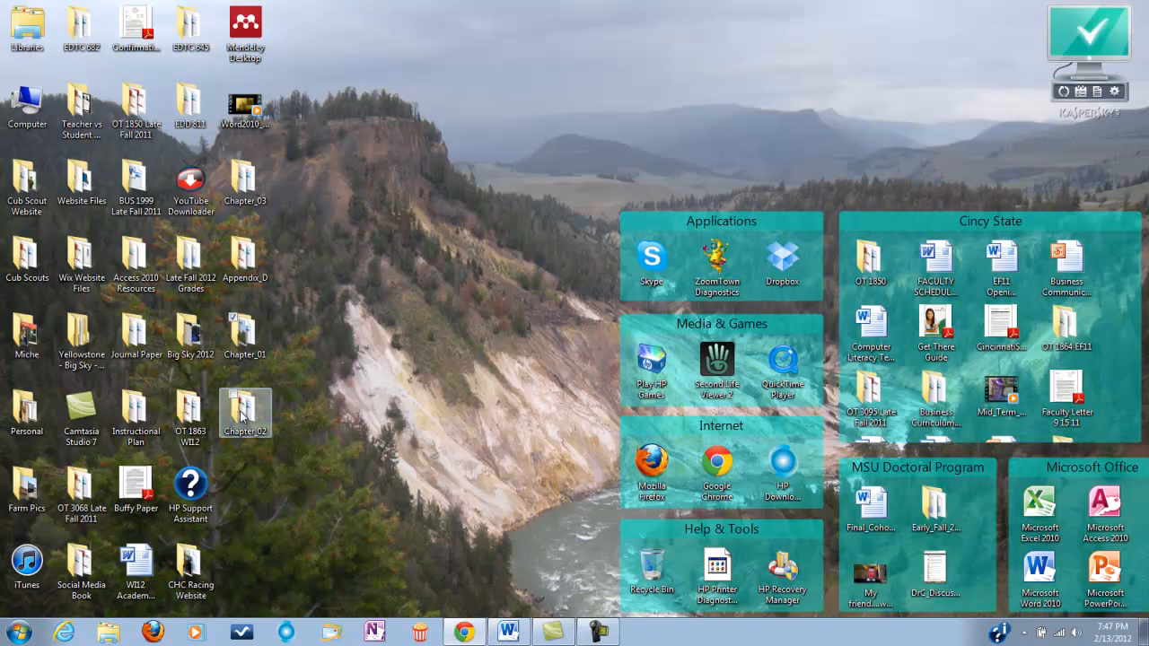
left_click(246, 334)
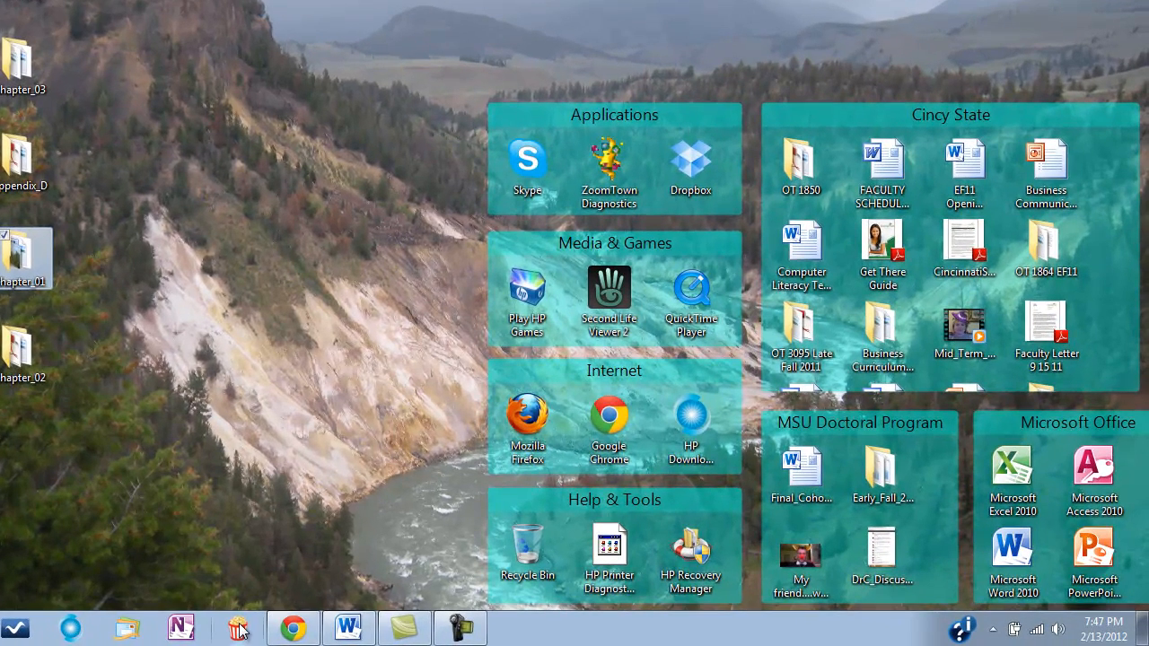
Switch to the blank Word document and enter "Found Dog" as its first line, leaving an empty paragraph beneath
left_click(348, 629)
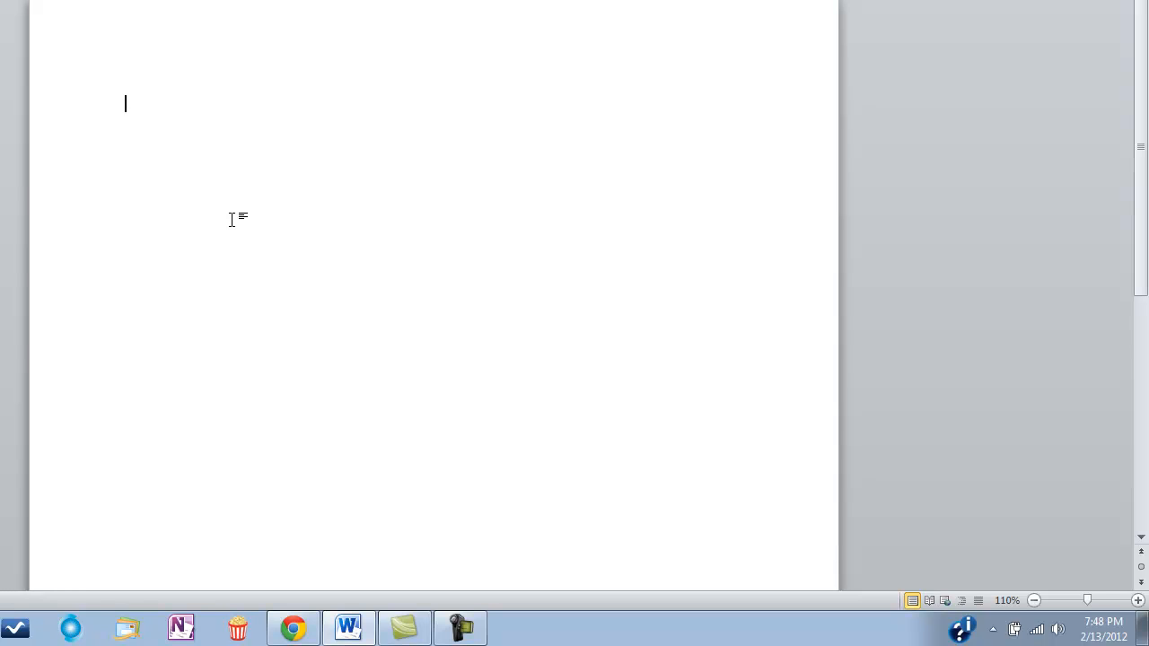
type("ound Dog  ")
Write the paragraph "Adorable, loving, friendly, well-behaved dog found early Friday morning. June 1, wandering on the bike trail at Filcher Park in Hampton Township."
type("Adorable,")
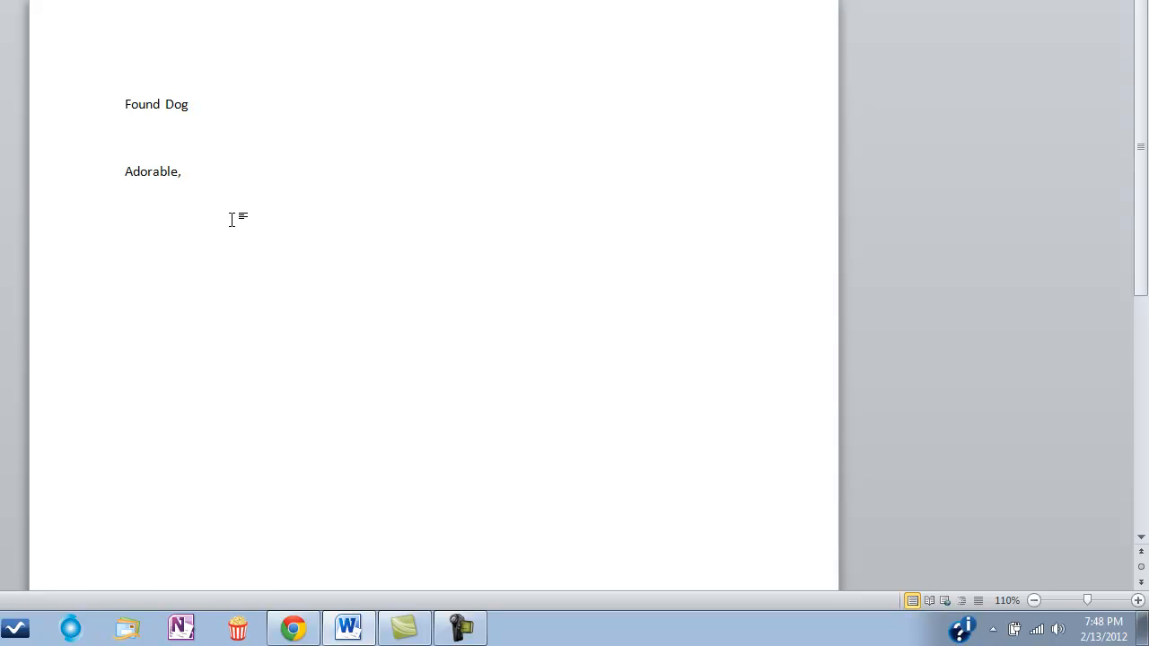
type(" loving, friendly, well-behaved dog foun")
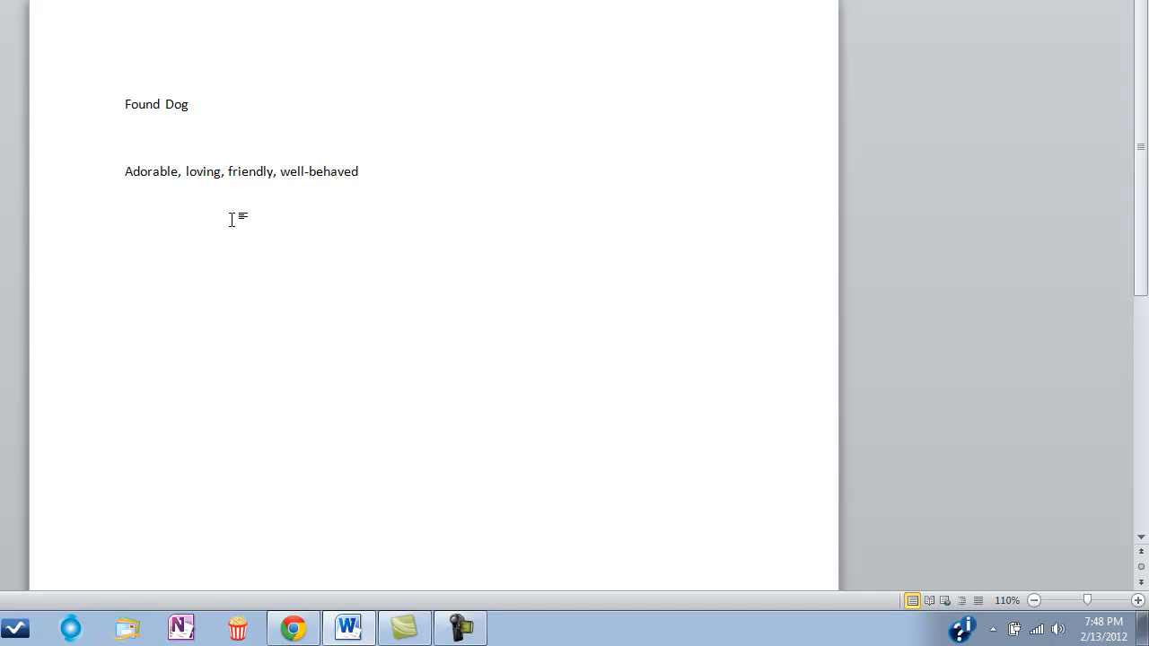
type("d early Friday")
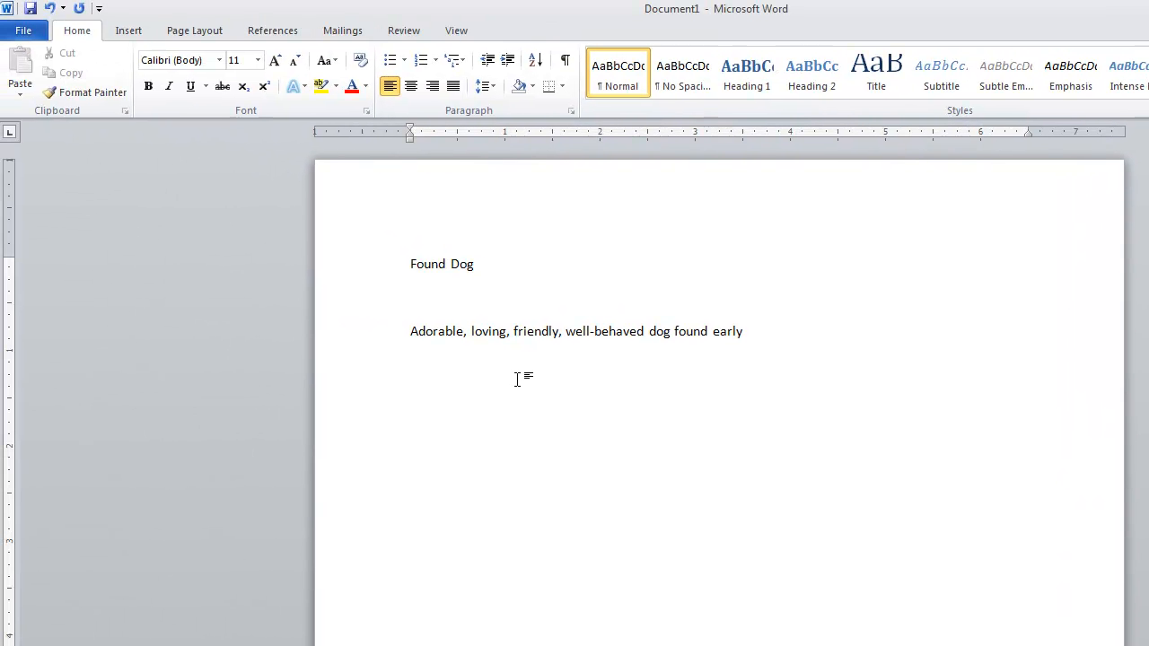
type(" morning")
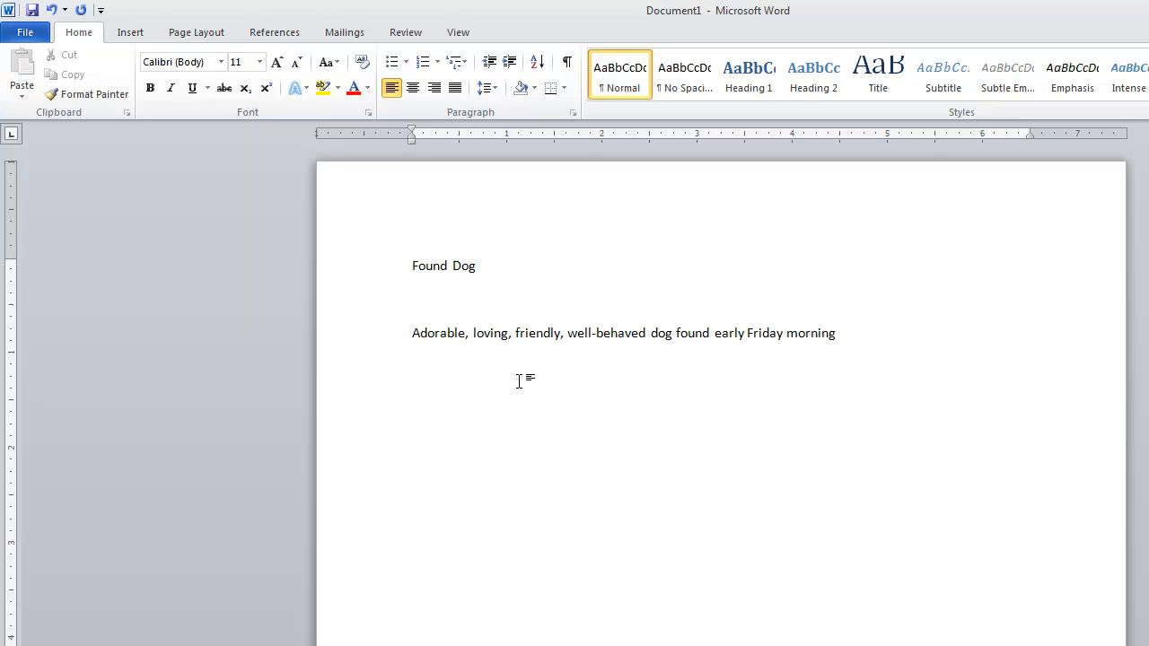
type(". June 1, wandering on the bike")
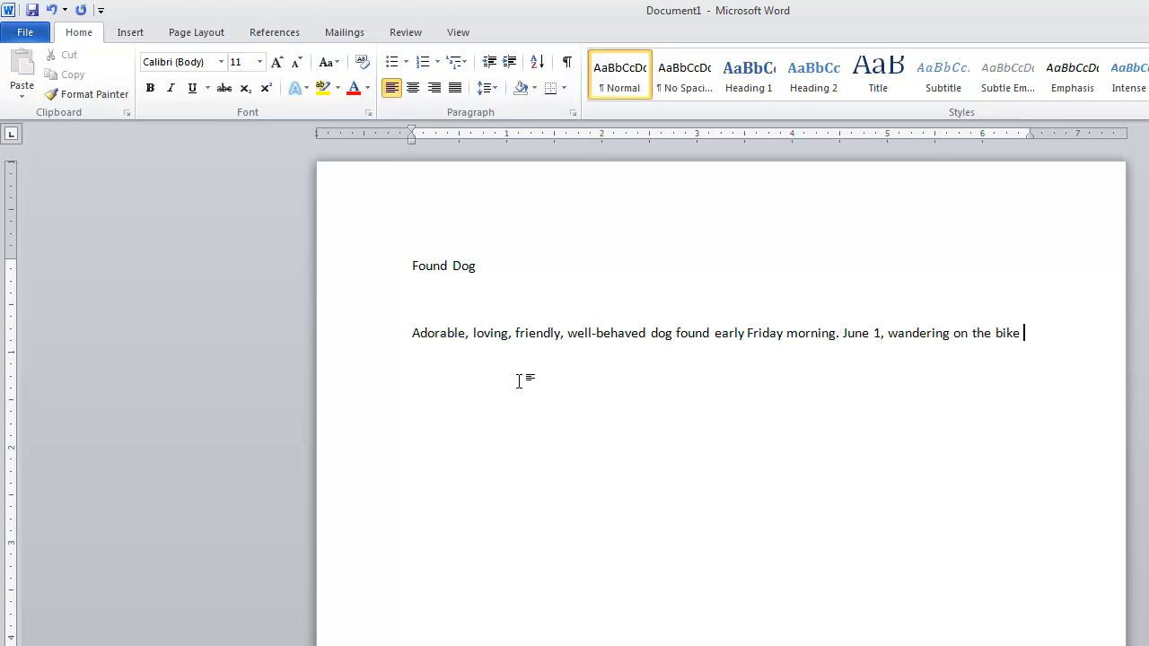
type(" trail")
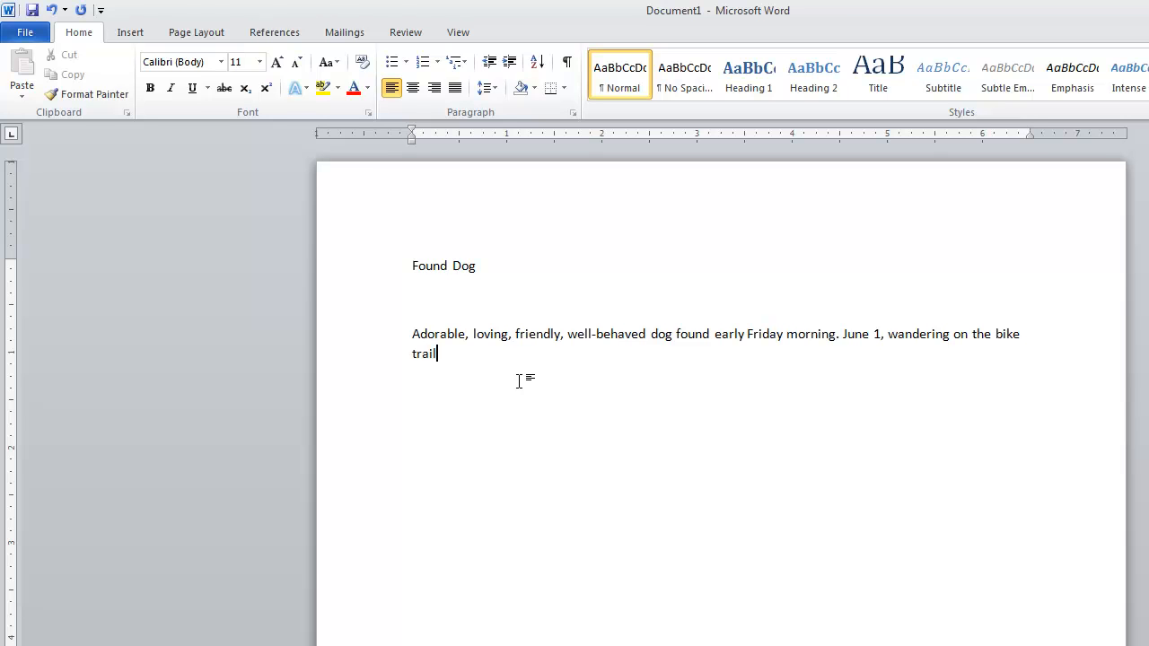
type(" at Filcher Park in Hampton To")
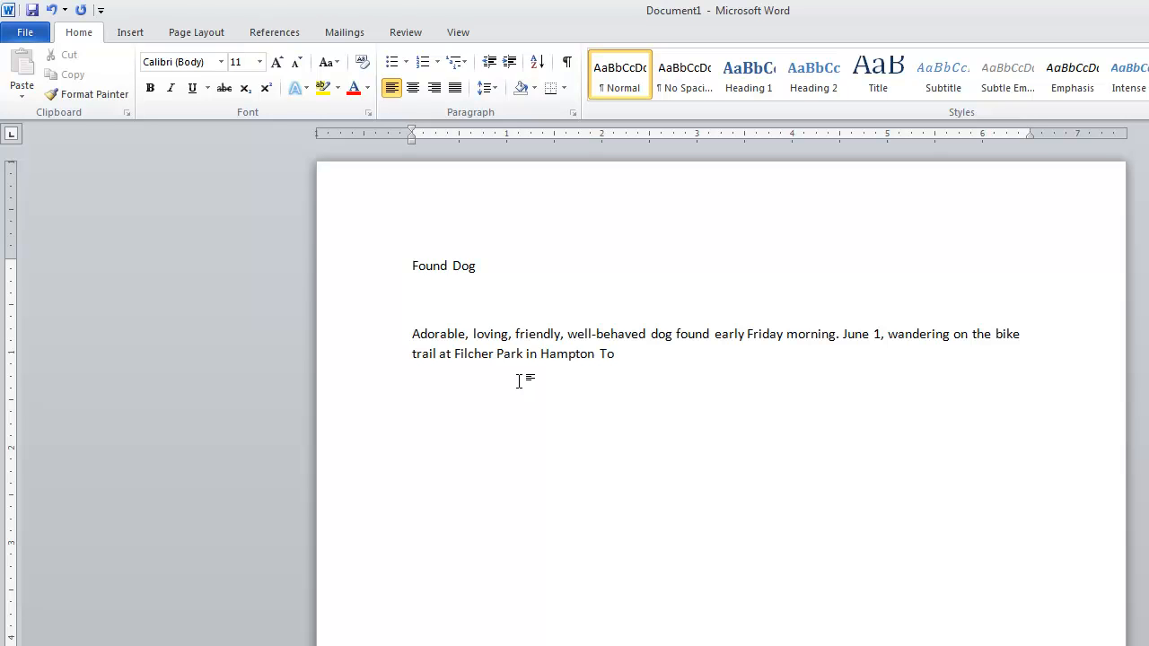
type("wnship.")
key("Return")
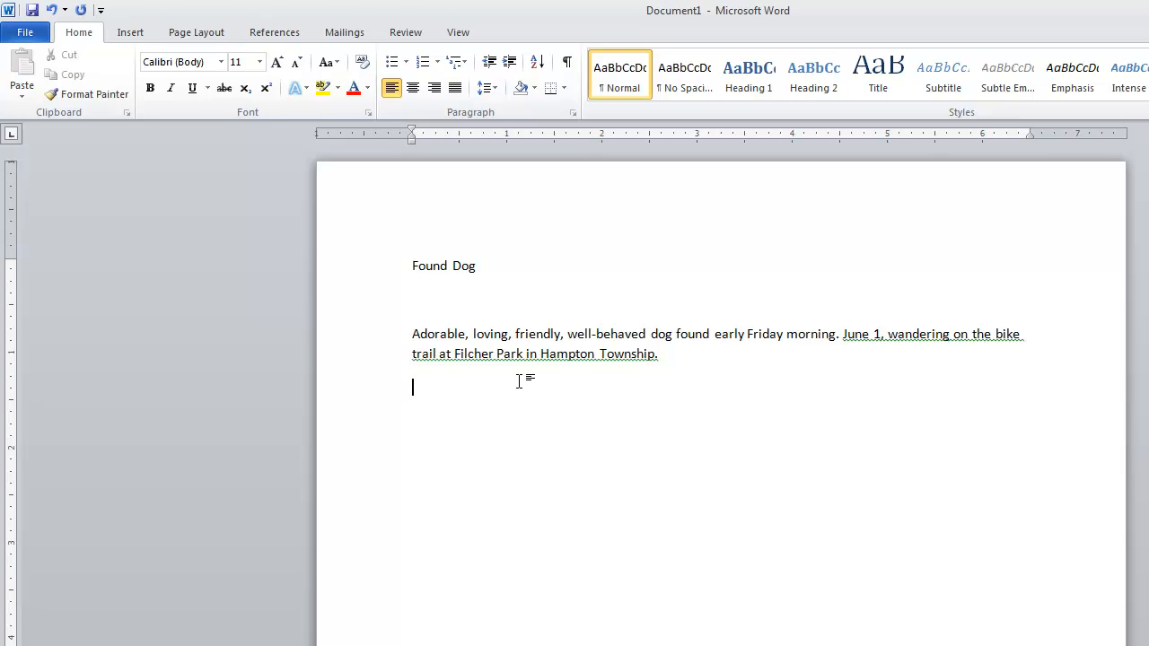
Add two separate lines below the paragraph: "Male, adult cocker spaniel" and "Tan color with patches of white on his chest"
type("Male, adult cocker spaniel Tan")
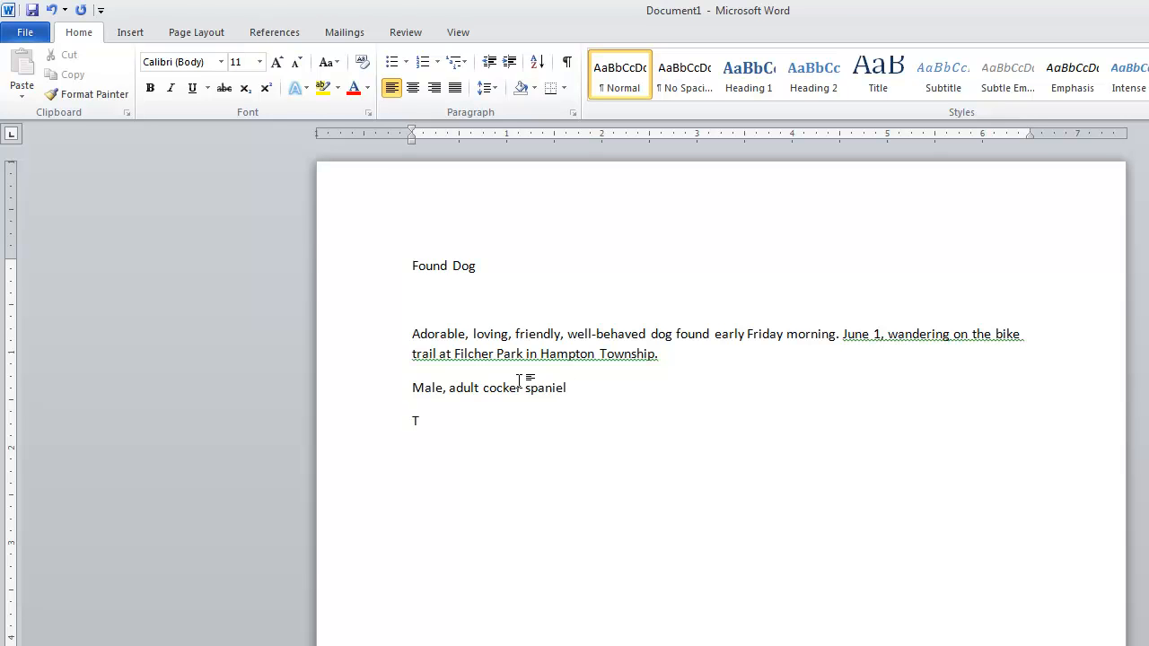
type(" color with patches of whic")
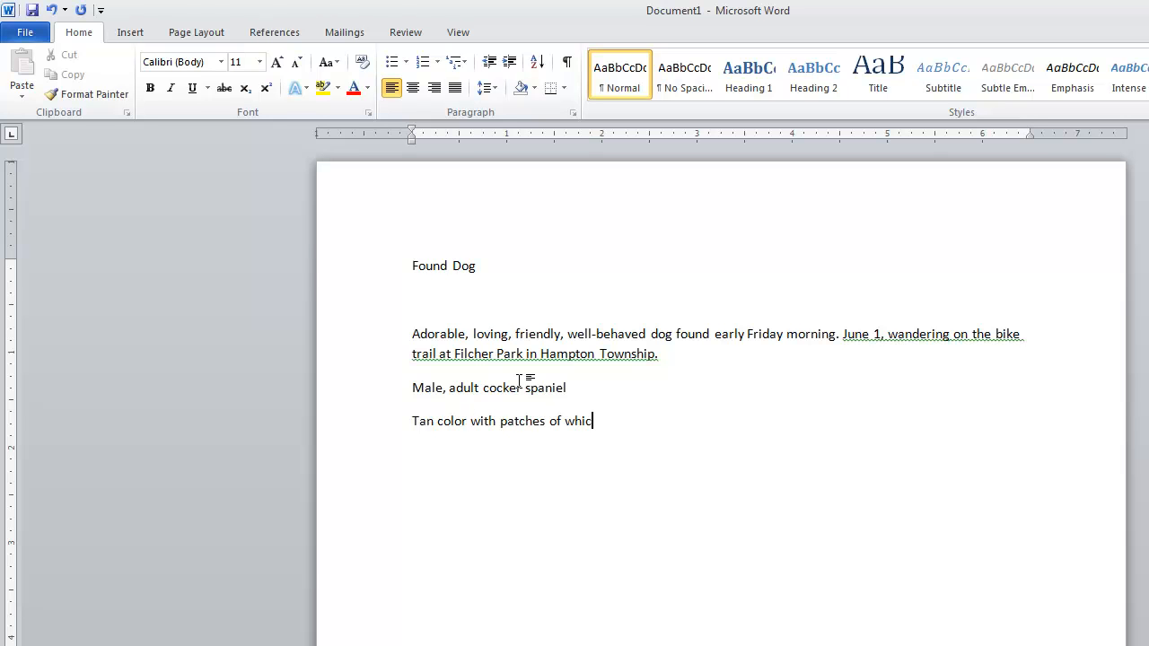
type("e on")
key("BackSpace")
key("BackSpace")
type("te on")
type(" his chest")
Add the line "Green and silver collar with the name, Bailey, on the tag" below the color description
type("Green and s")
type("ilv")
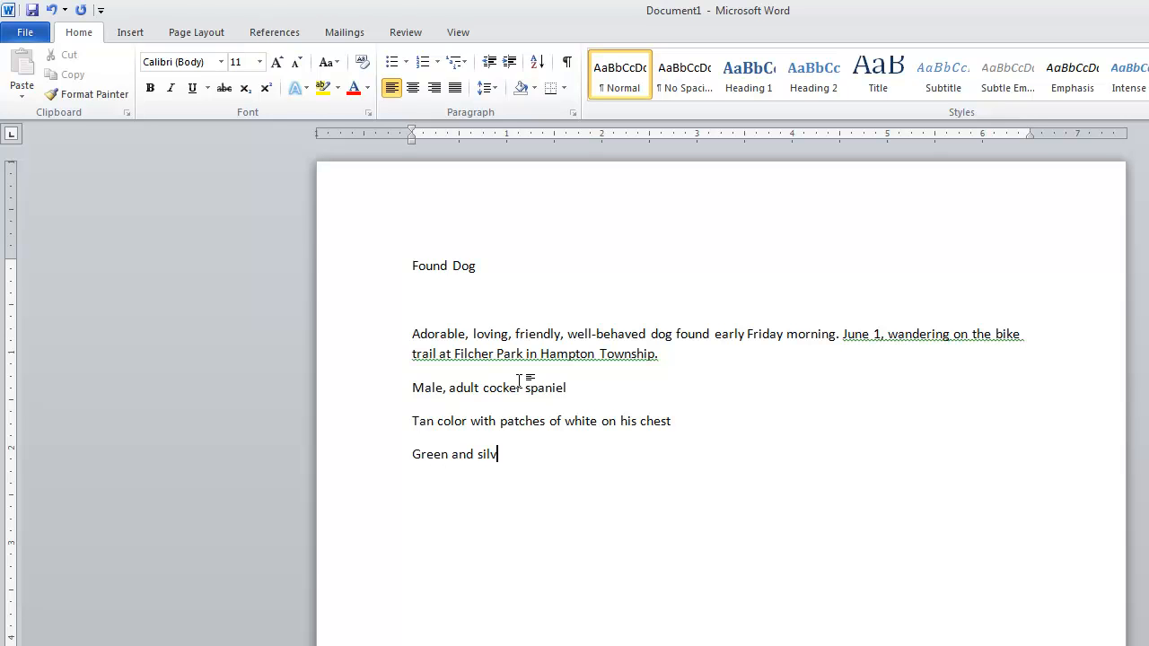
type("er collar with the name, Bail")
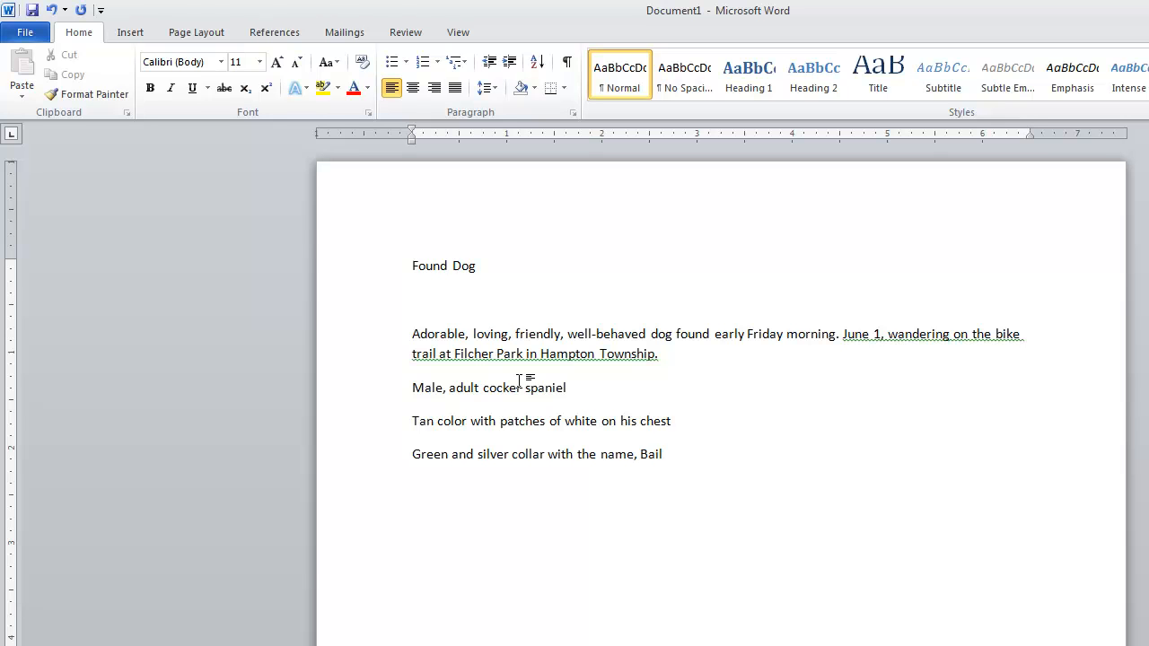
type("ey, on the tag")
key("Return")
Add the closing line "If this is your dog, call" followed by the contact phone number and a period
type("If this is your")
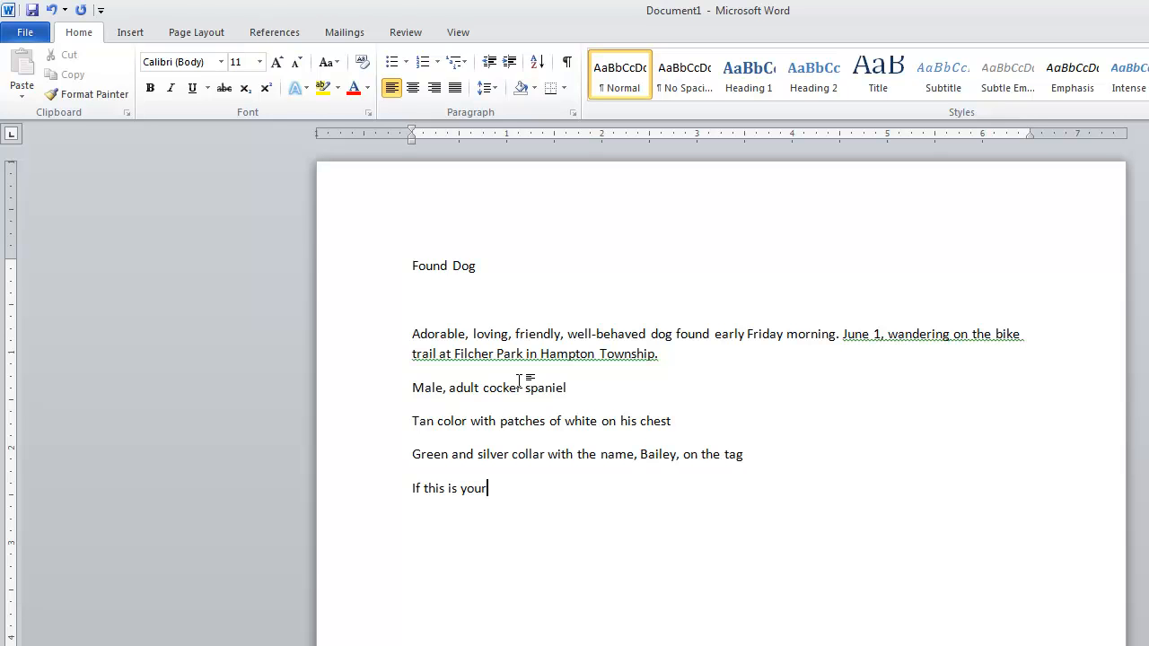
type(" dog, call 555-1029.")
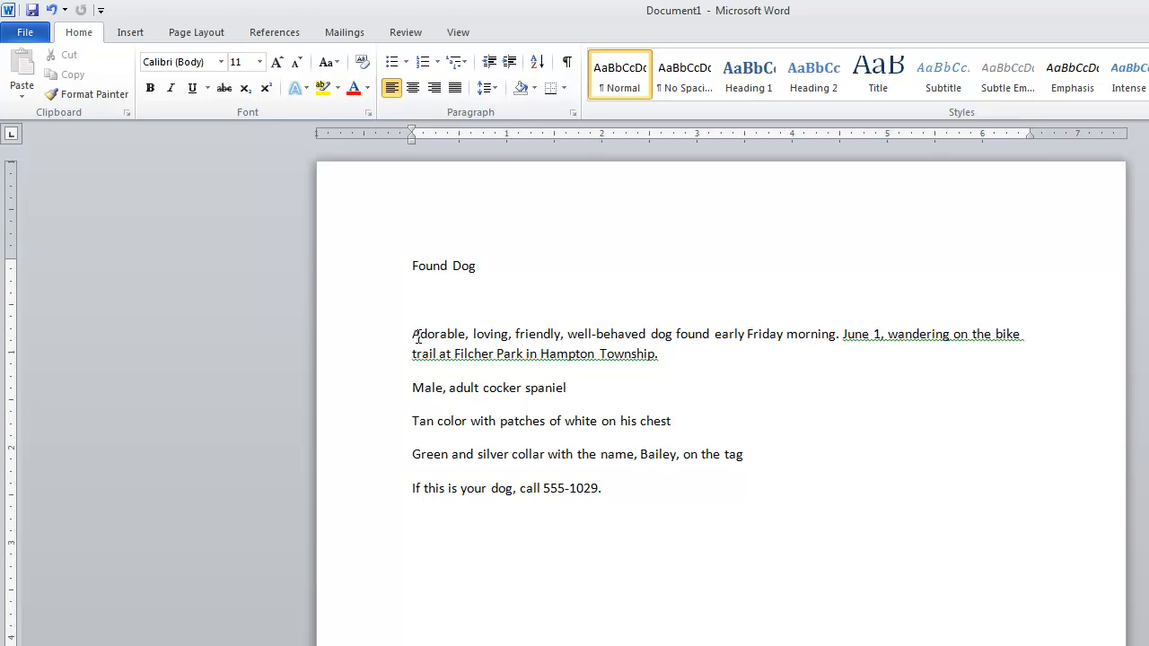
Apply the No Spacing style to all of the flyer text
left_click_drag(418, 336, 657, 361)
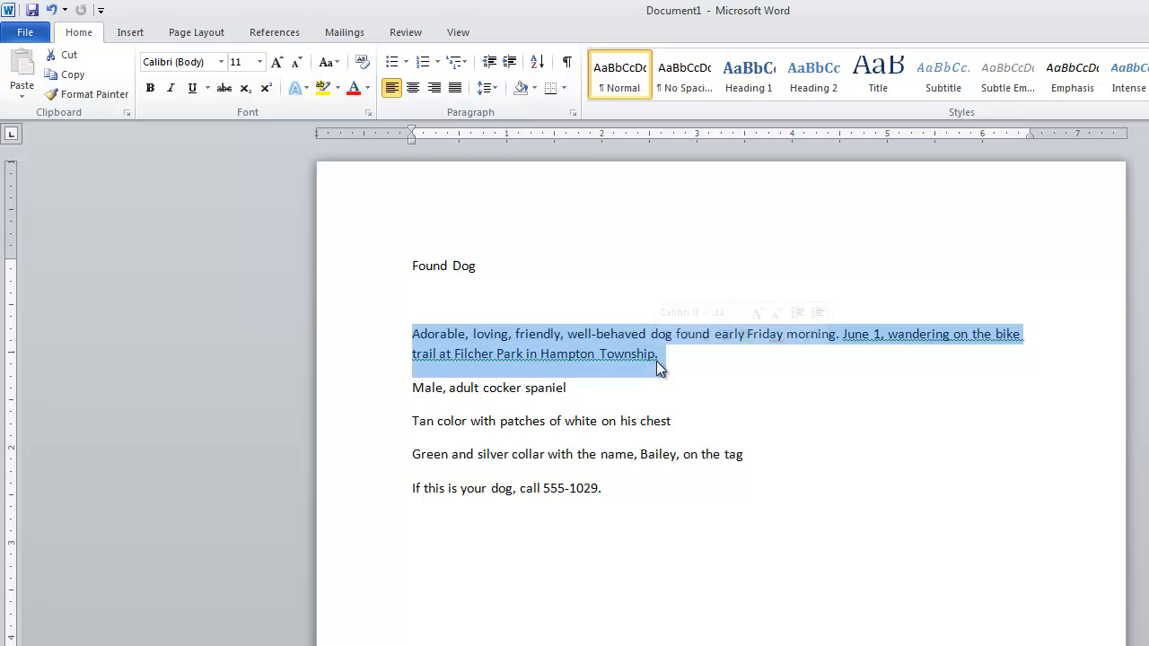
left_click(814, 380)
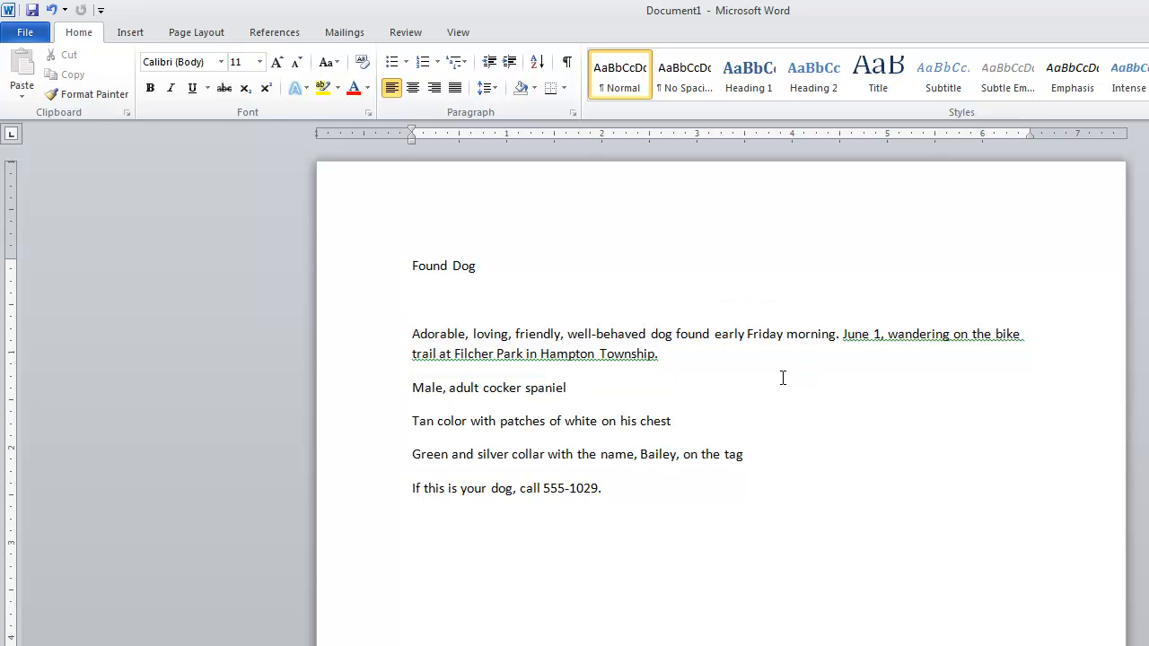
key("ctrl+a")
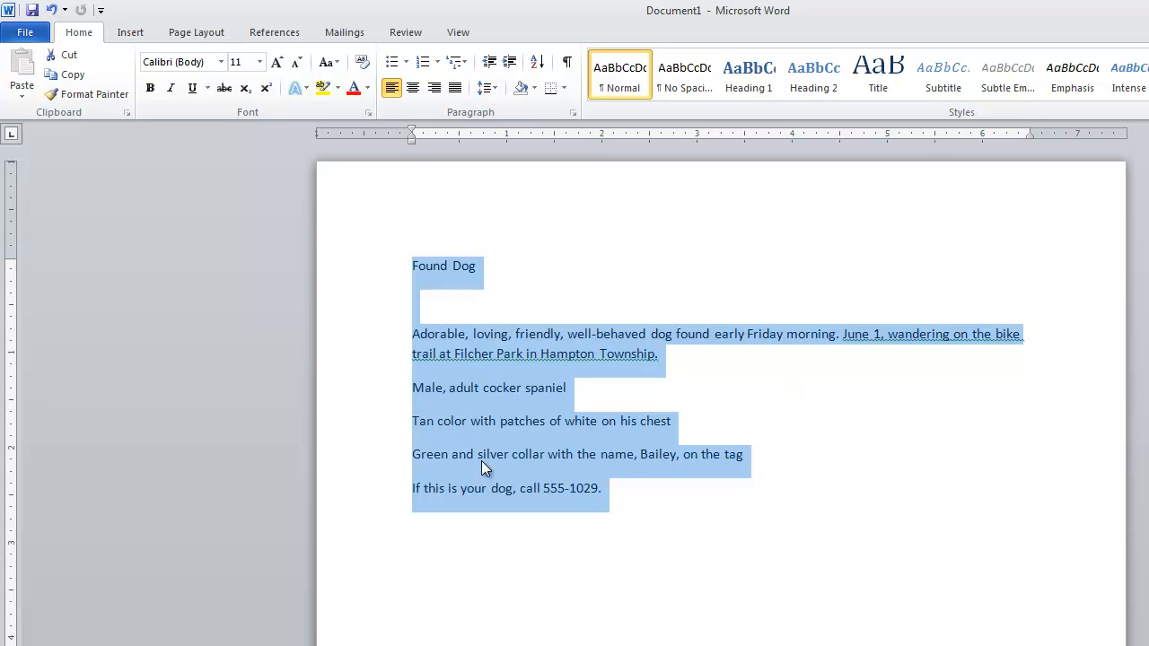
left_click(687, 89)
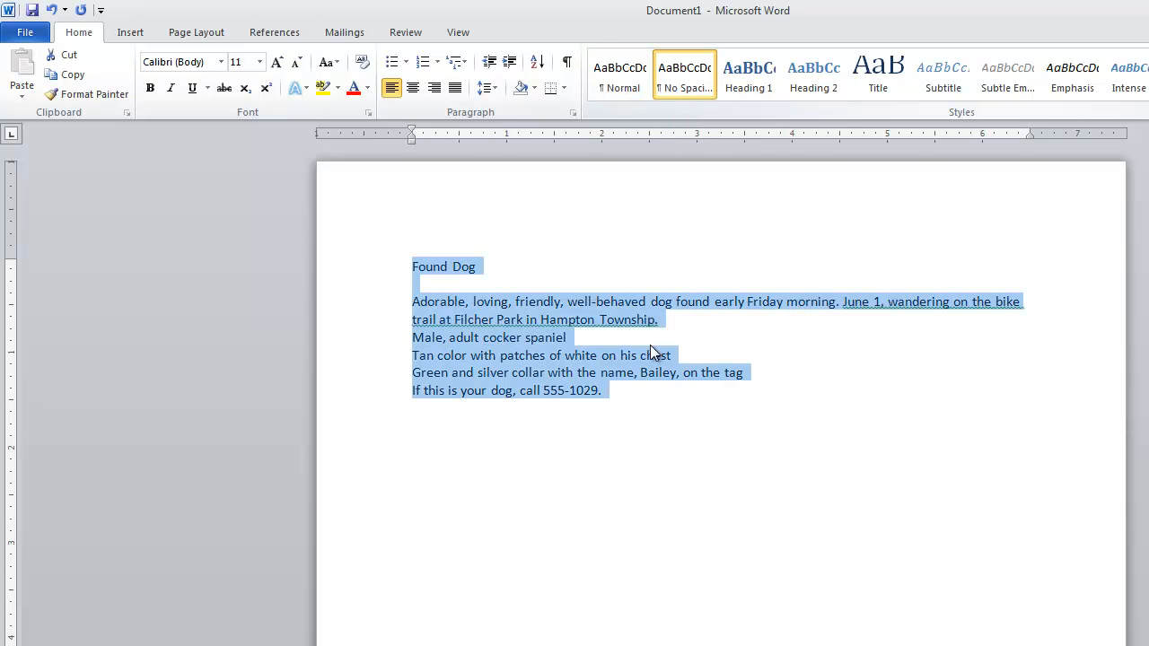
left_click(654, 397)
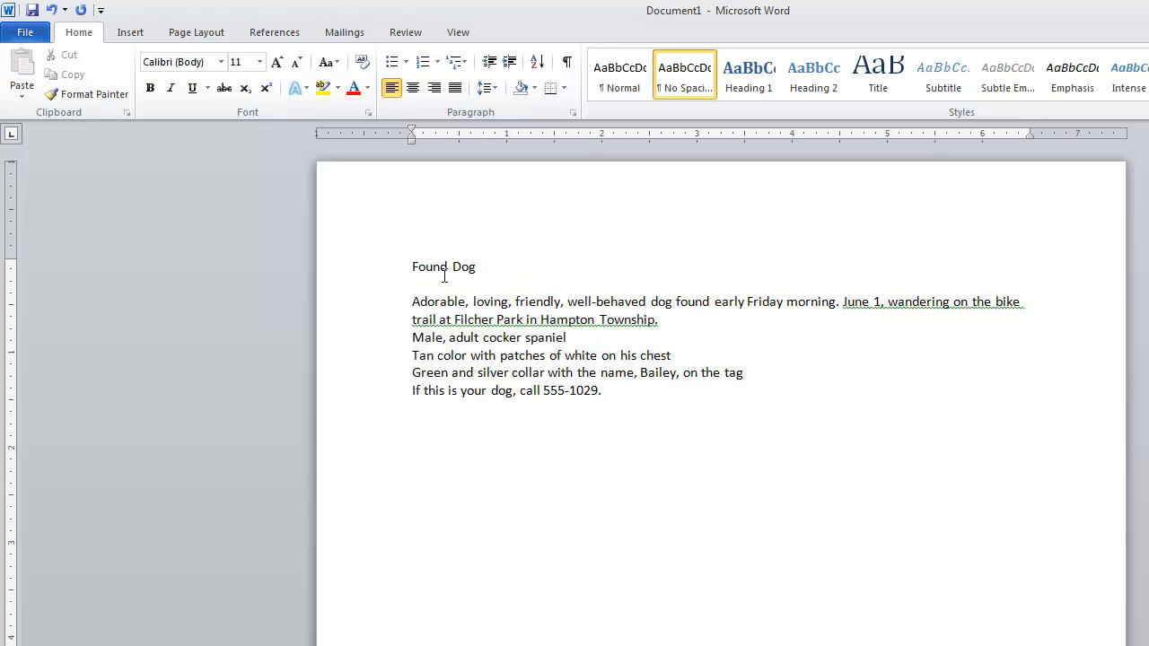
Set the line spacing of the entire flyer text to 2.0
left_click_drag(411, 266, 621, 395)
left_click(622, 395)
key("ctrl+a")
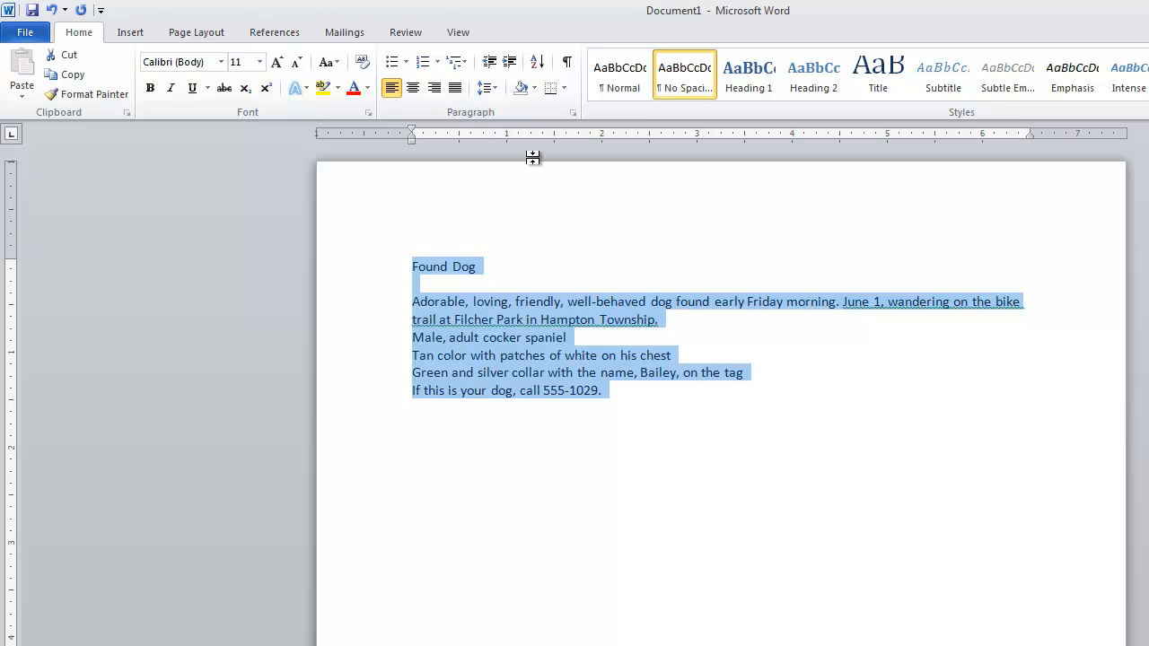
left_click(490, 88)
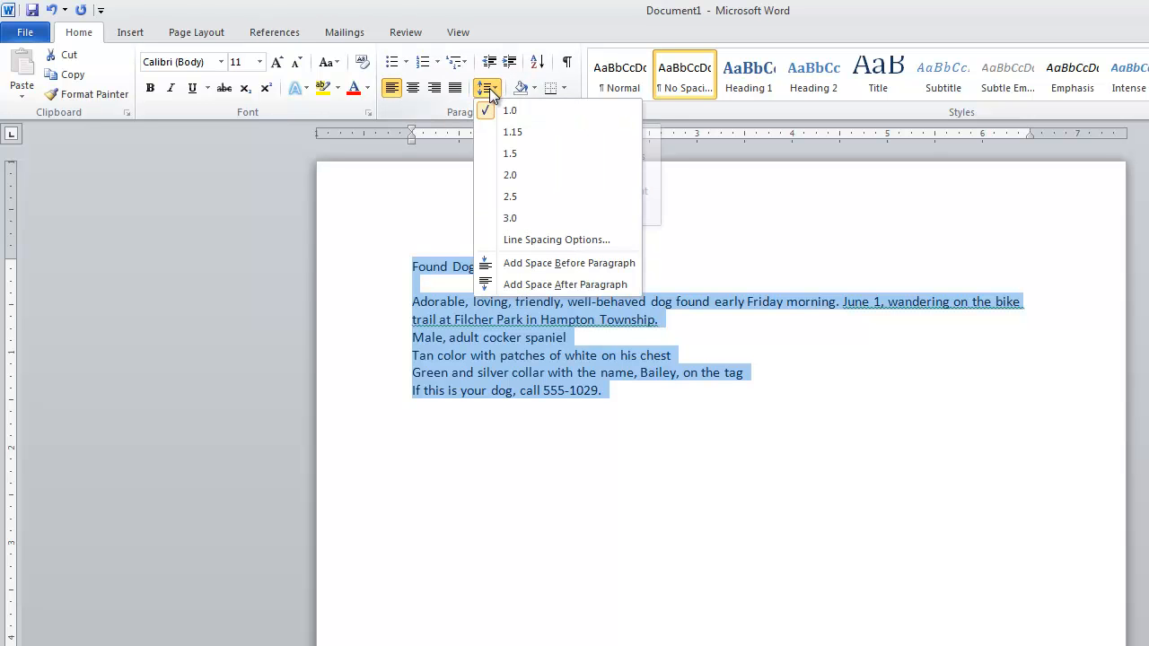
left_click(523, 175)
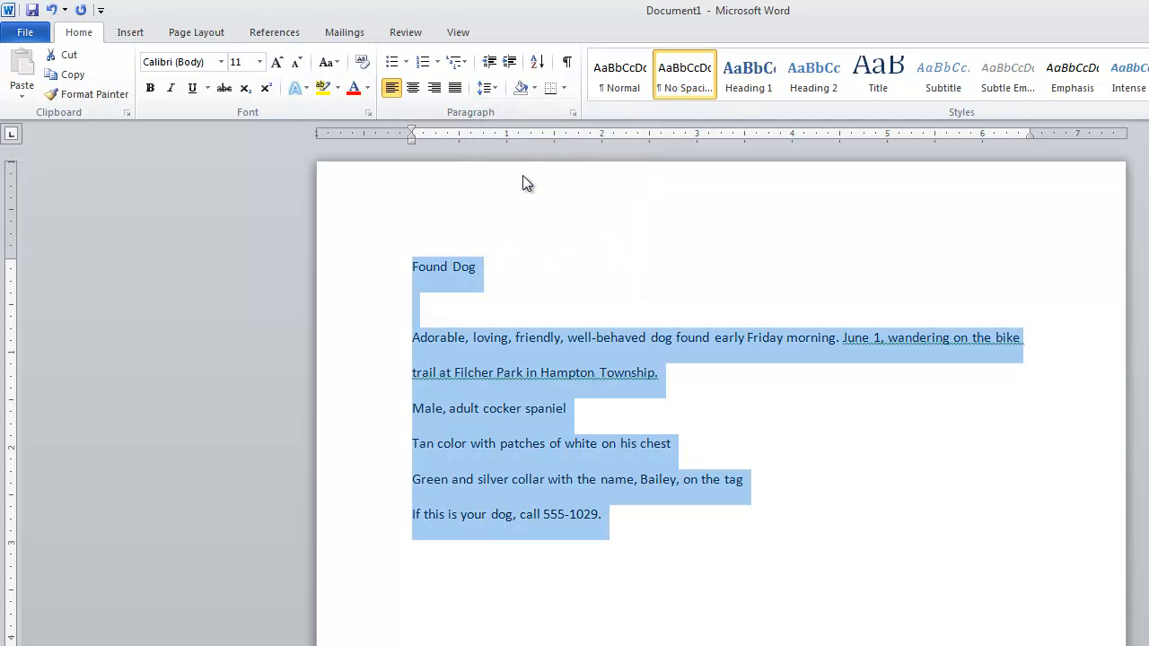
Return all of the flyer text to the Normal style
left_click(550, 385)
left_click_drag(615, 518, 410, 260)
left_click(624, 81)
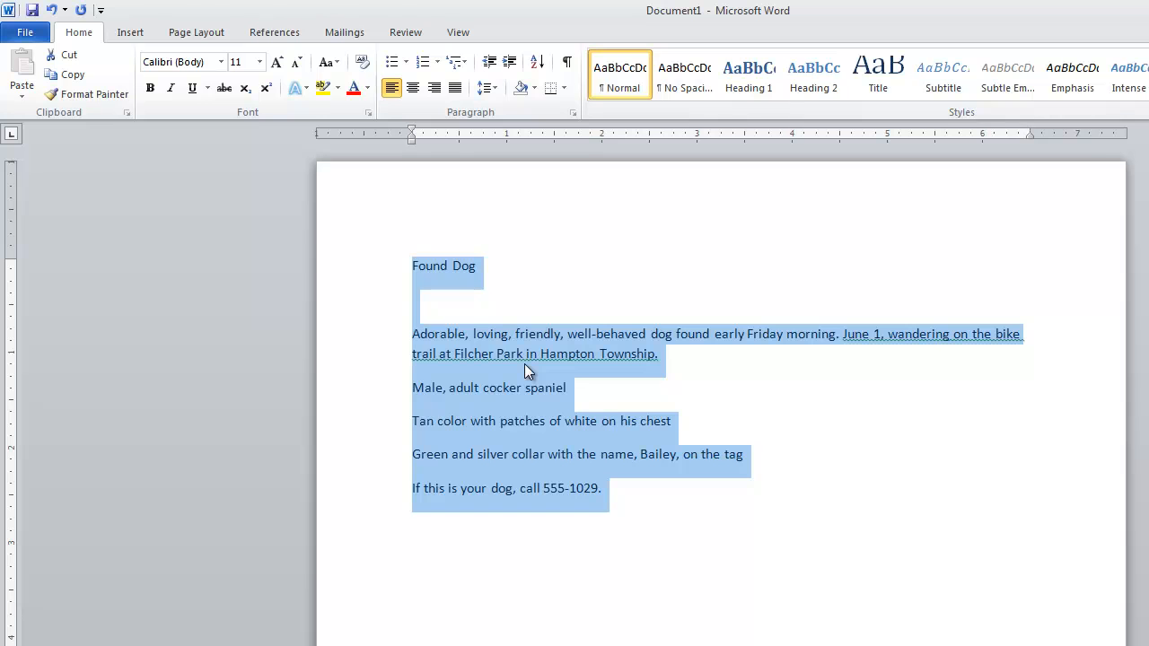
left_click(520, 305)
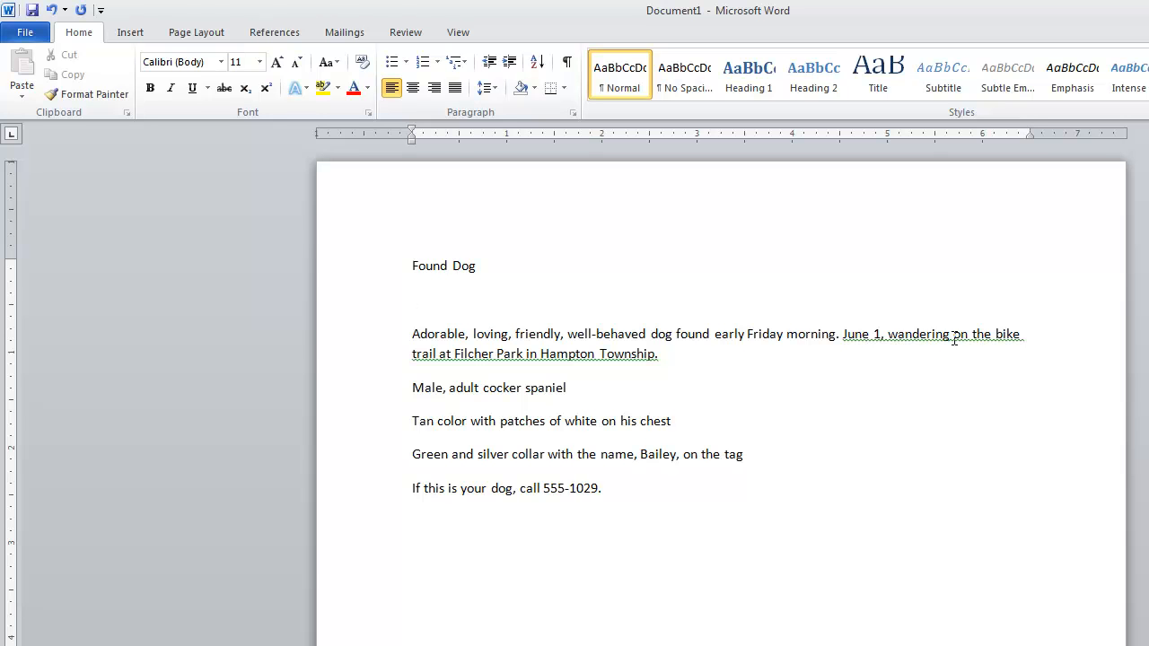
Replace the period after "Friday morning" with a comma in the description paragraph
left_click(841, 334)
key("BackSpace")
type(",")
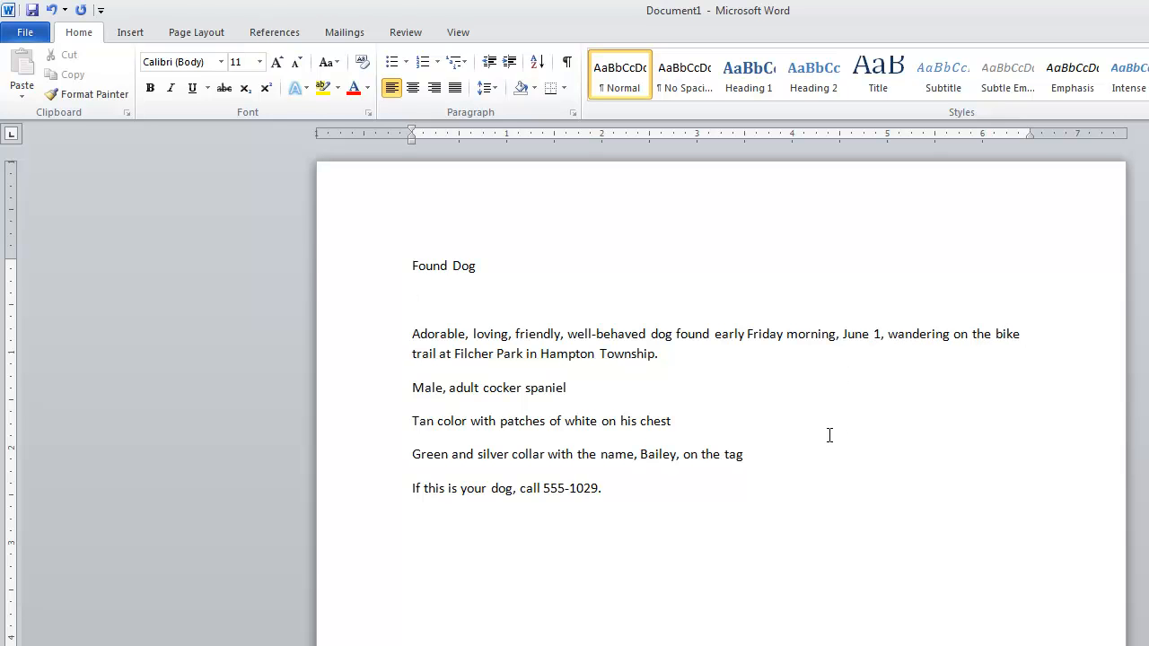
Start saving the document as a new file with the Desktop as its location
left_click(418, 267)
left_click(25, 33)
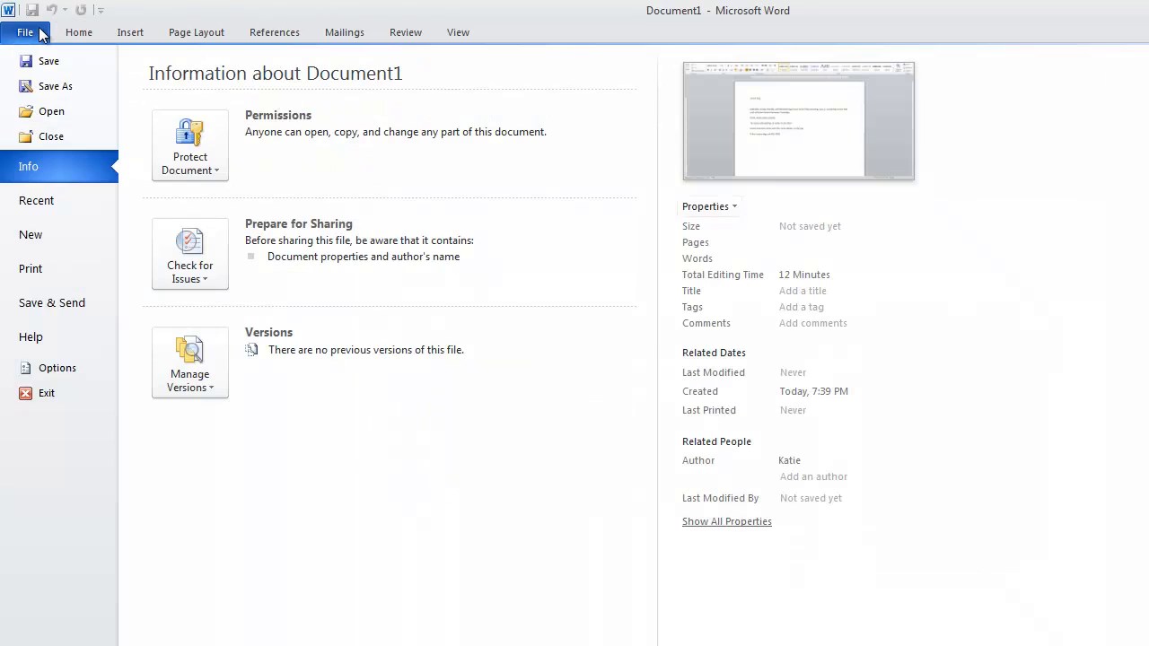
left_click(51, 86)
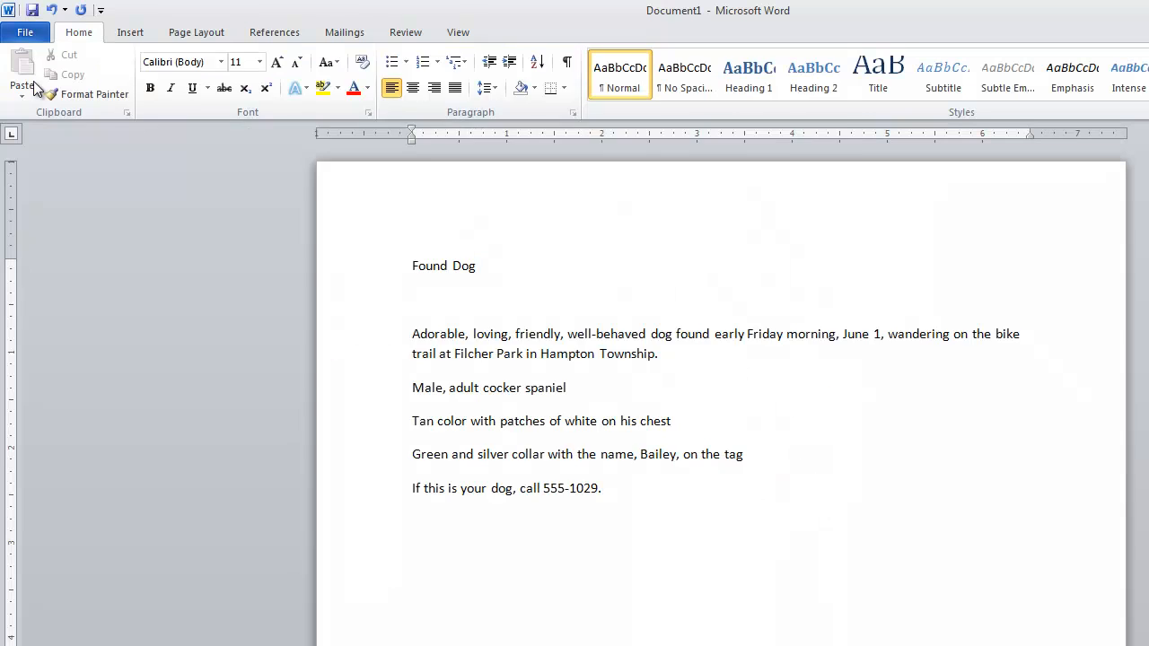
left_click(298, 146)
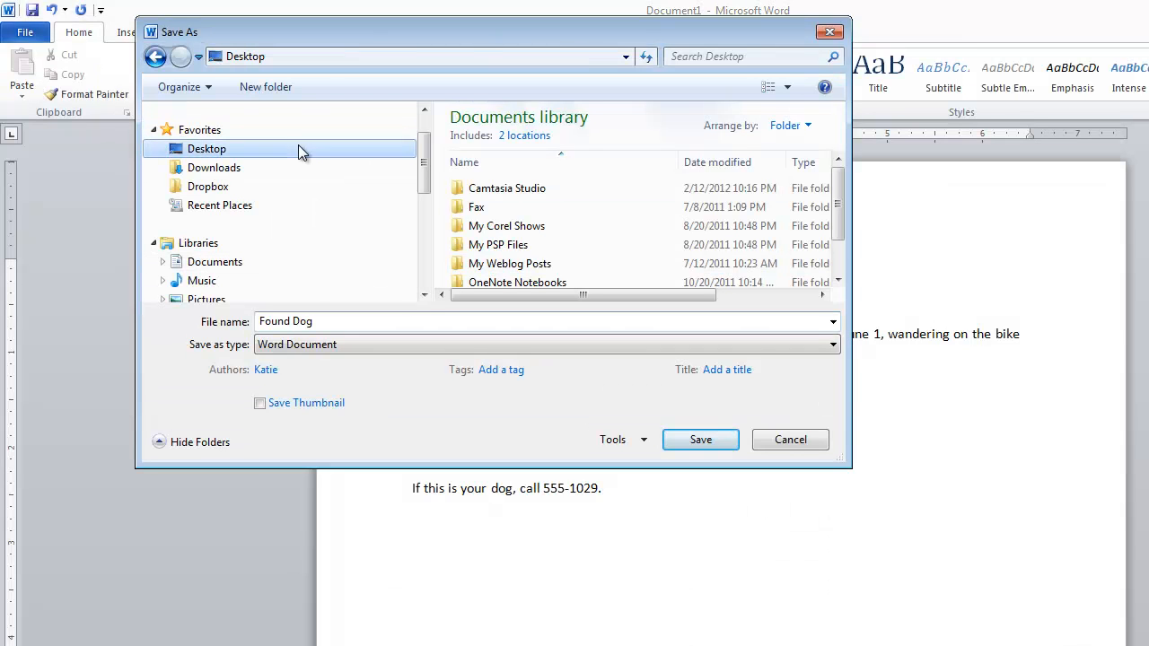
Name the file "Word_Chapter1_Project_" plus the author's first initial and last name, and choose Word Document as the file type
left_click(325, 320)
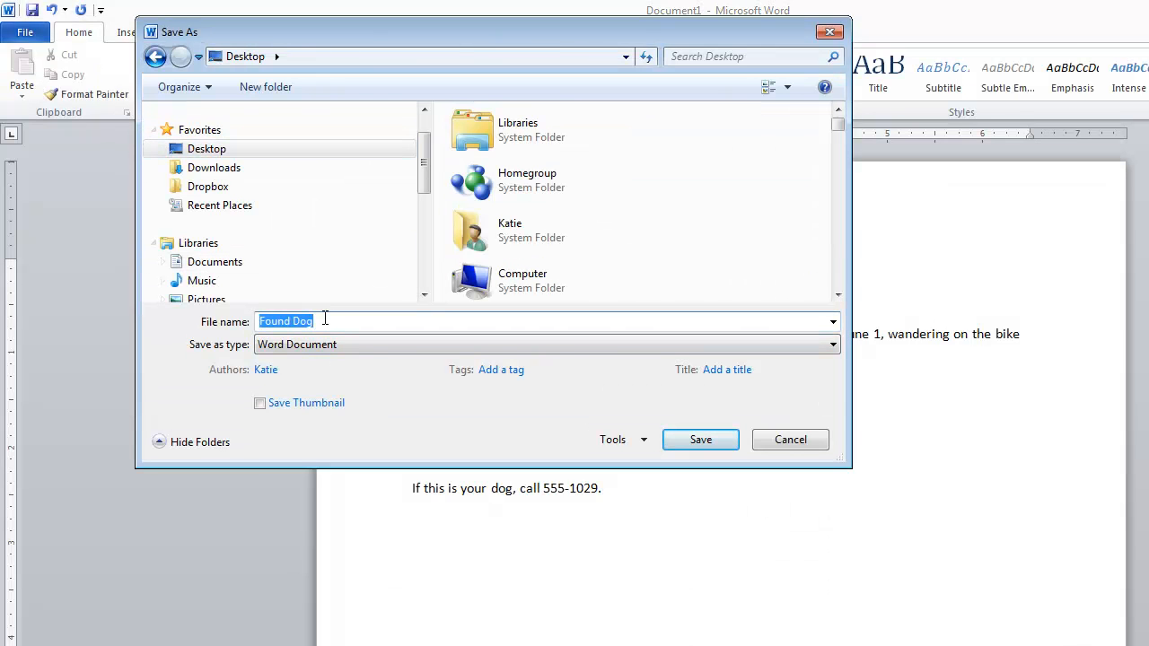
type("Word_Chapter1_Pa")
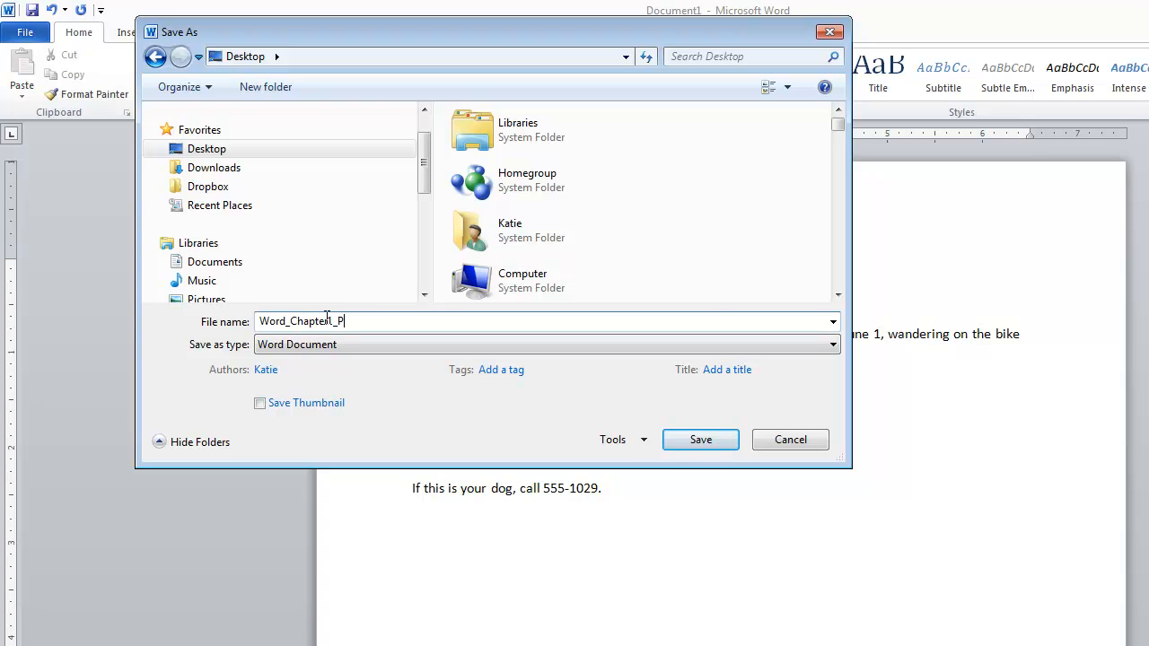
key("BackSpace")
type("roject_H")
key("BackSpace")
type("Khil")
key("BackSpace")
key("BackSpace")
key("BackSpace")
type("Hill")
left_click(341, 348)
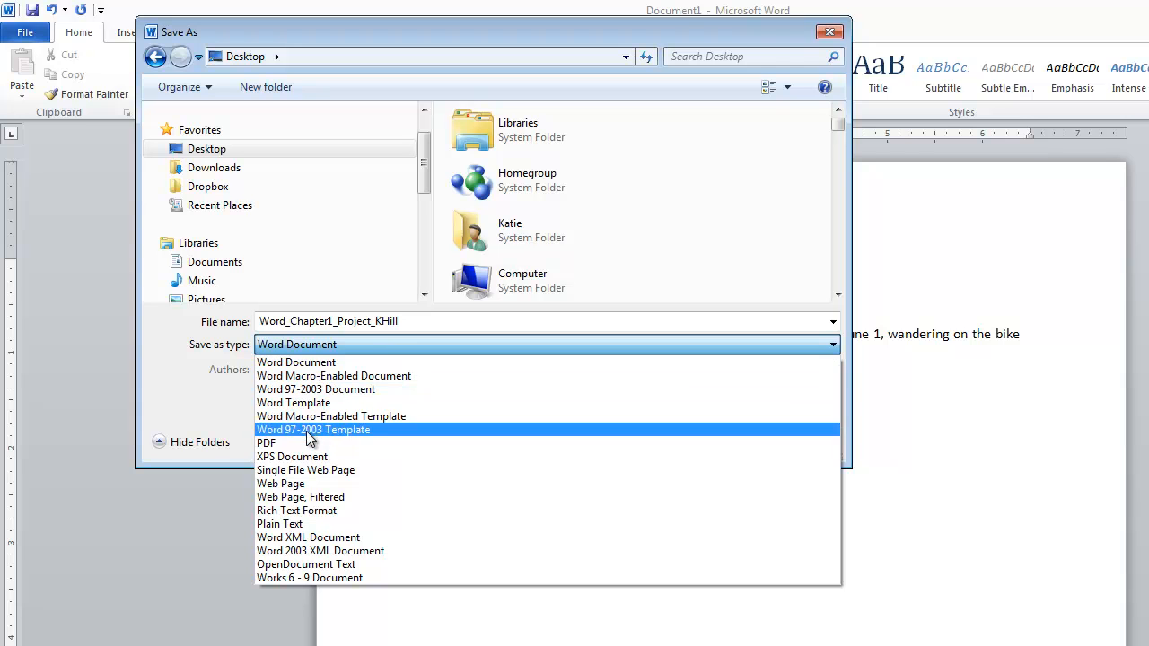
left_click(312, 363)
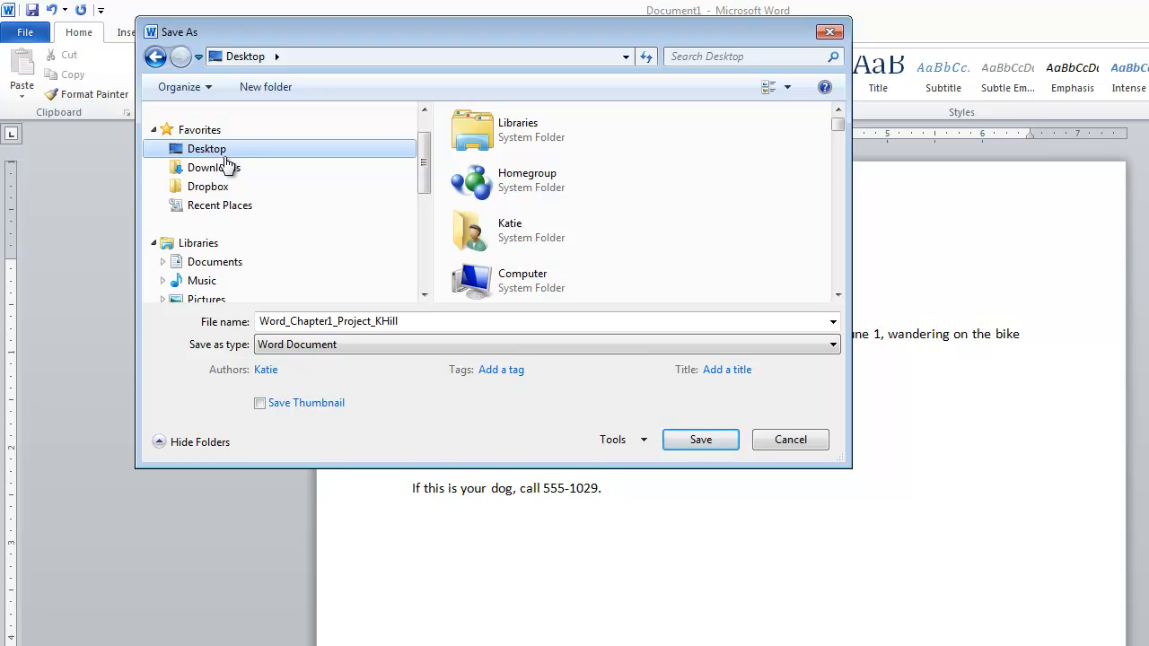
Browse the drives and removable storage devices under Computer as possible save locations
left_click_drag(423, 153, 422, 242)
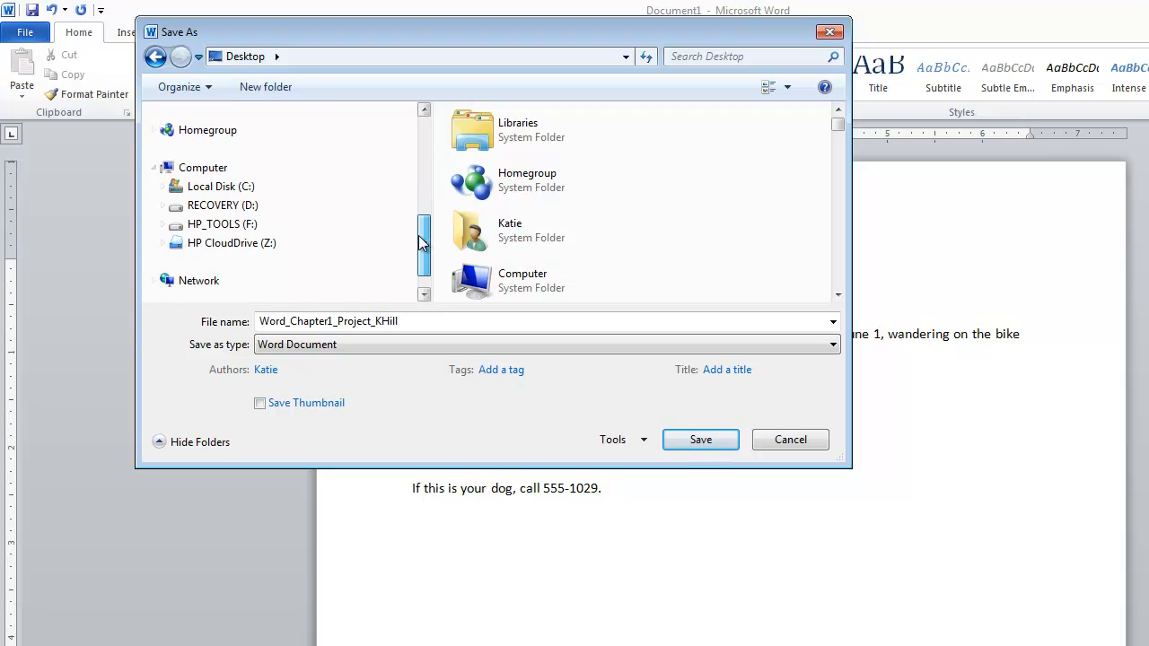
left_click(234, 168)
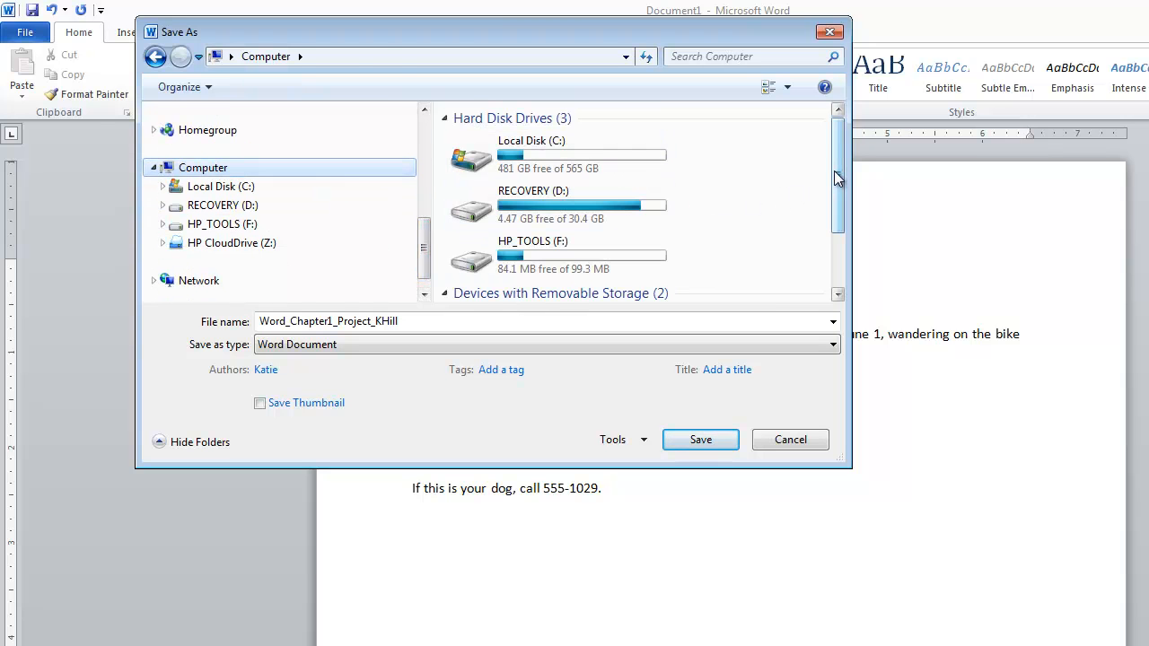
left_click_drag(834, 170, 827, 233)
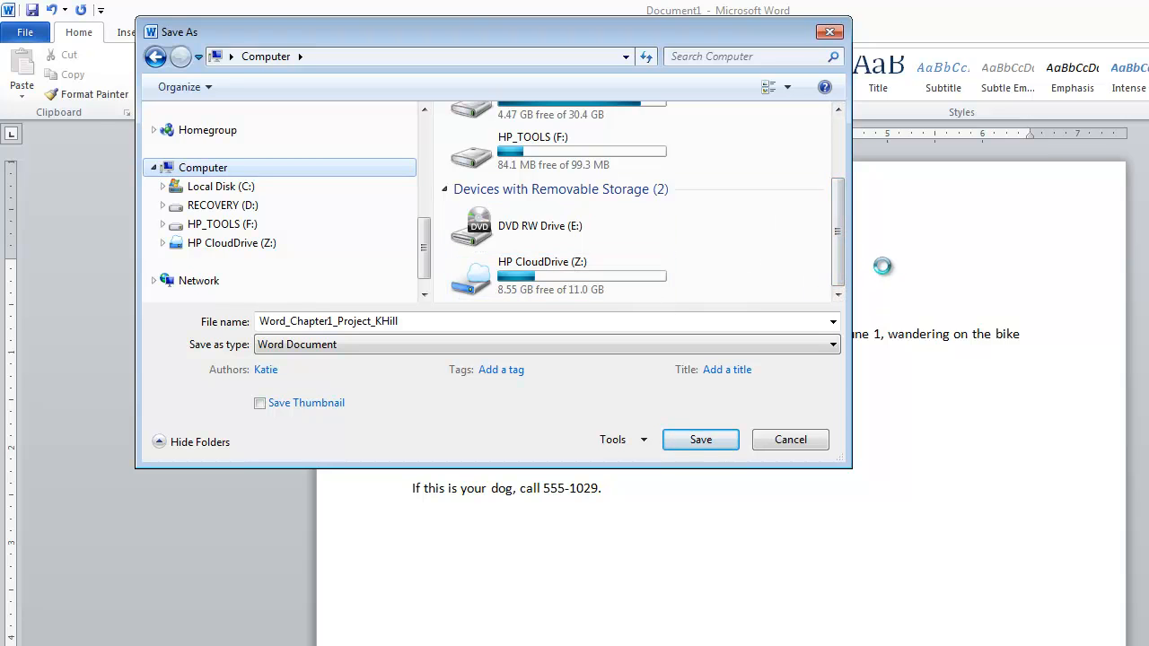
left_click_drag(839, 232, 845, 171)
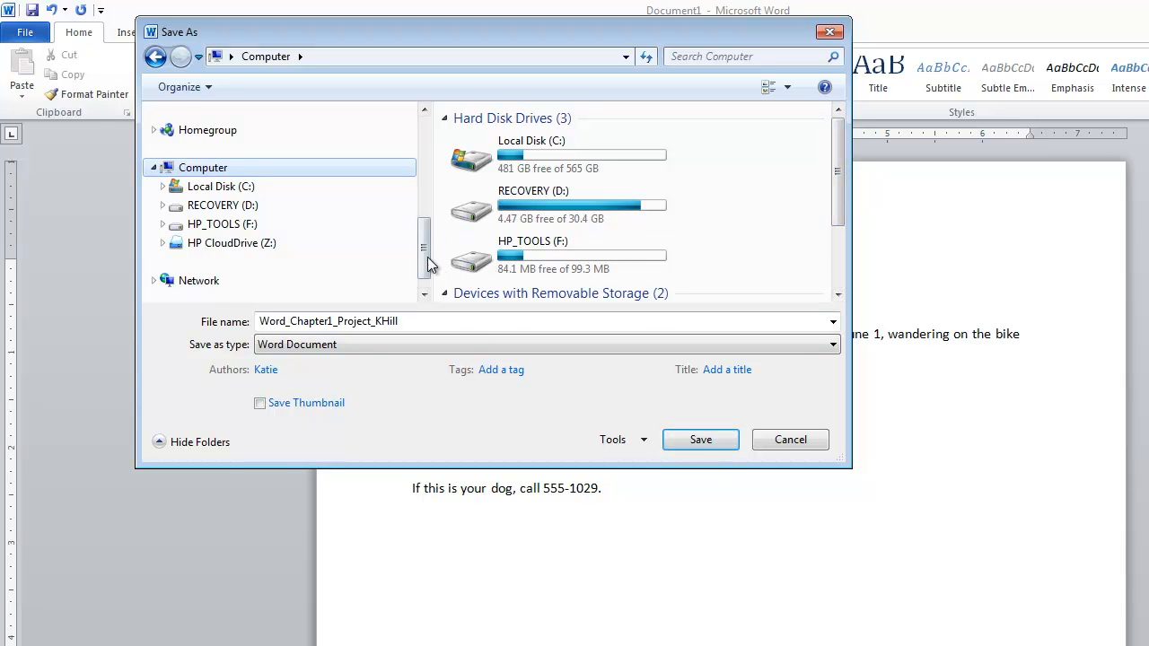
Choose the Desktop as the destination folder again and save the document there
left_click_drag(424, 247, 422, 148)
left_click(275, 196)
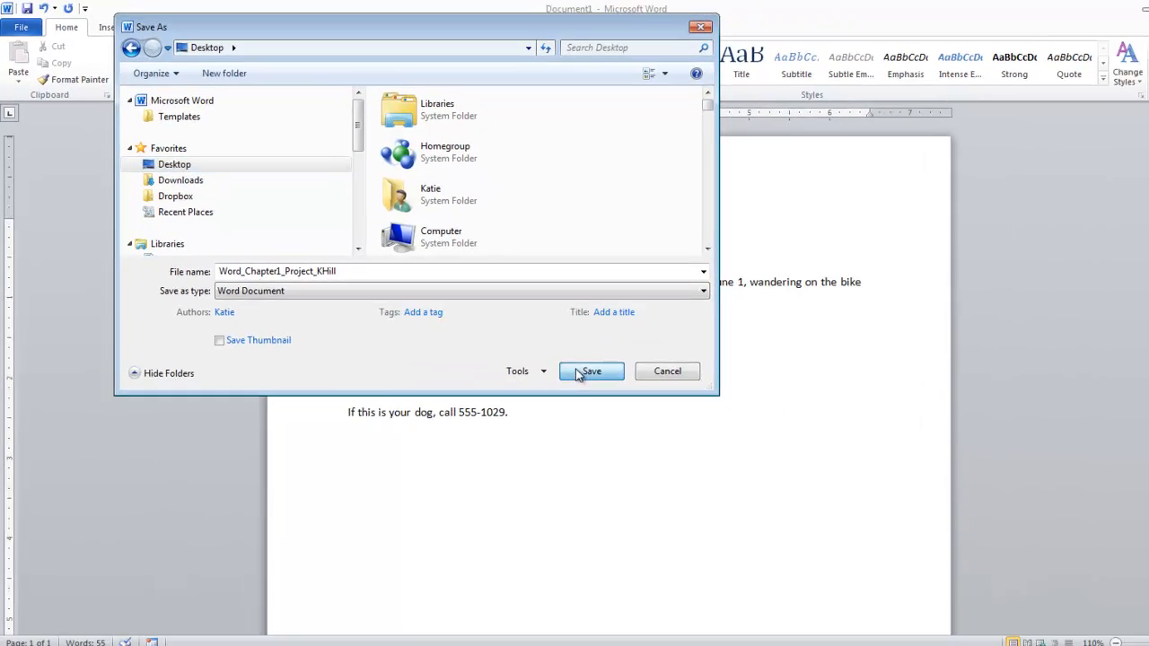
left_click(590, 372)
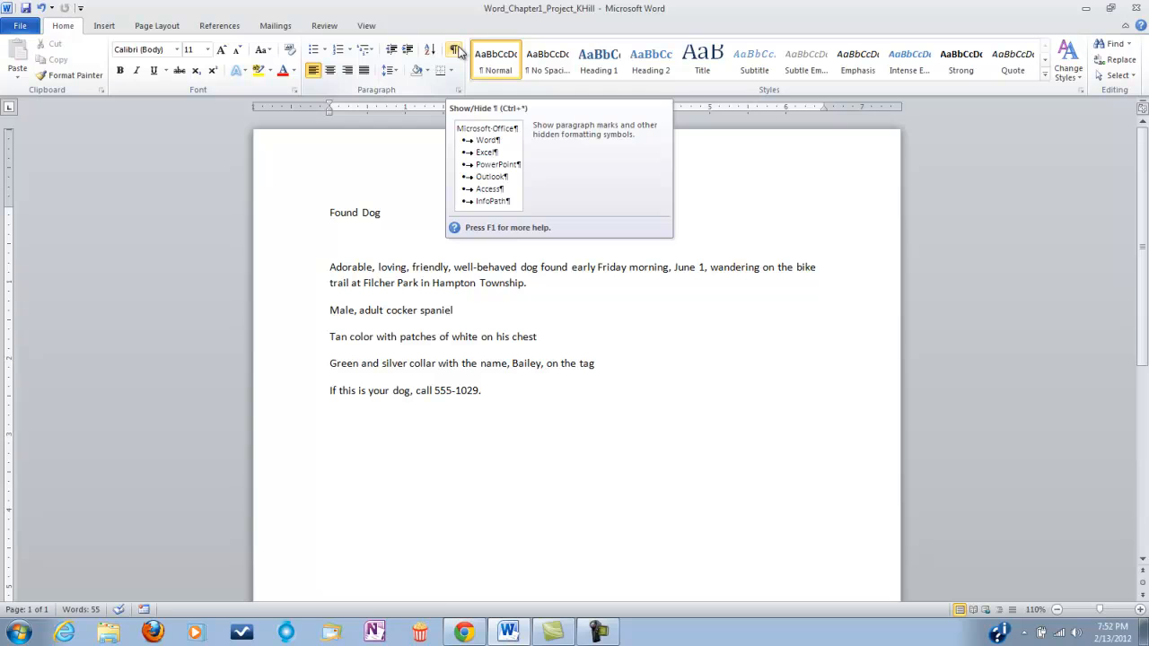
Toggle the paragraph marks and hidden formatting symbols on and off to examine them, leaving them hidden
left_click(456, 50)
left_click(456, 50)
left_click(456, 50)
left_click(456, 50)
left_click(455, 50)
left_click(454, 49)
left_click(454, 49)
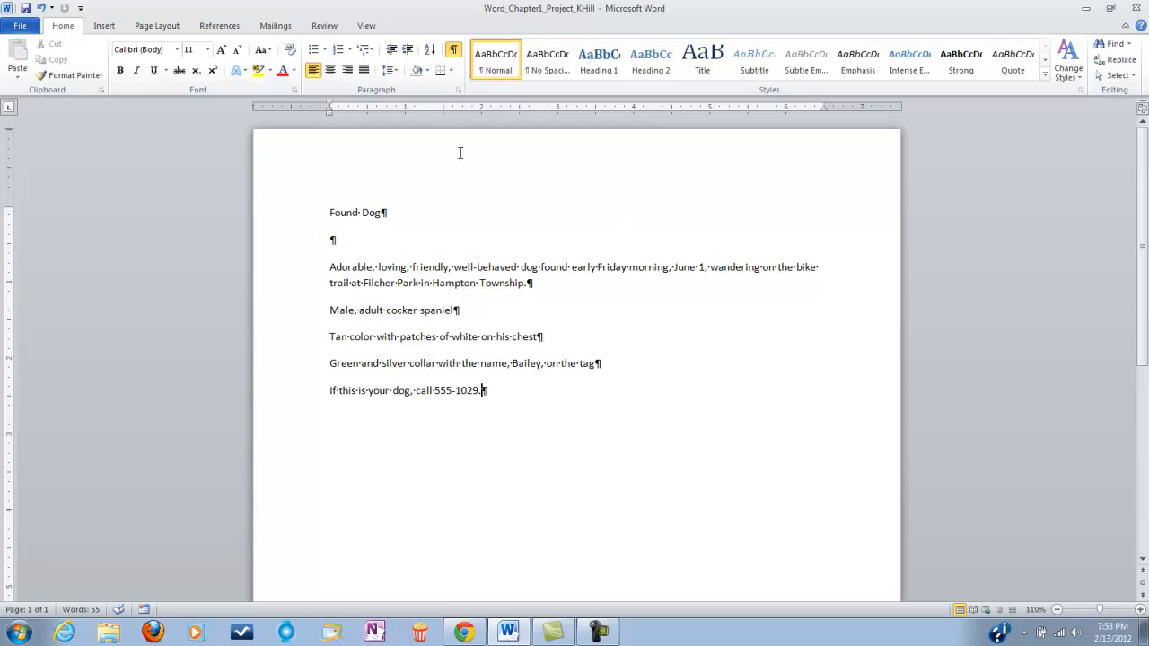
left_click(456, 51)
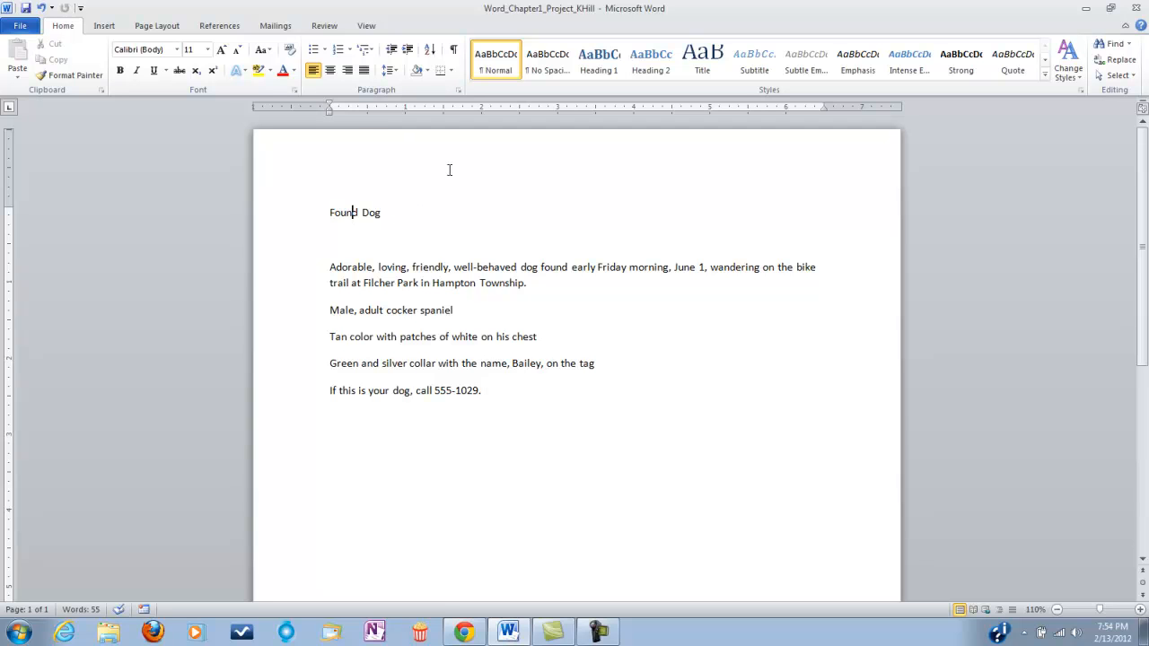
Center the "Found Dog" heading on the page
left_click(331, 72)
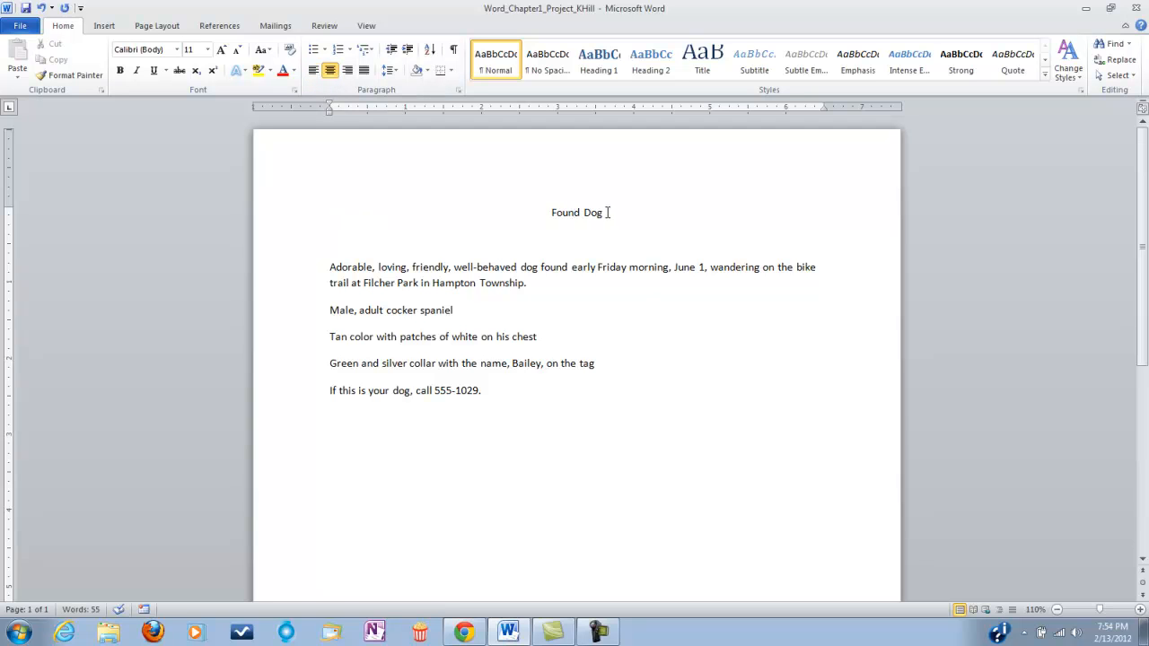
left_click_drag(607, 212, 565, 209)
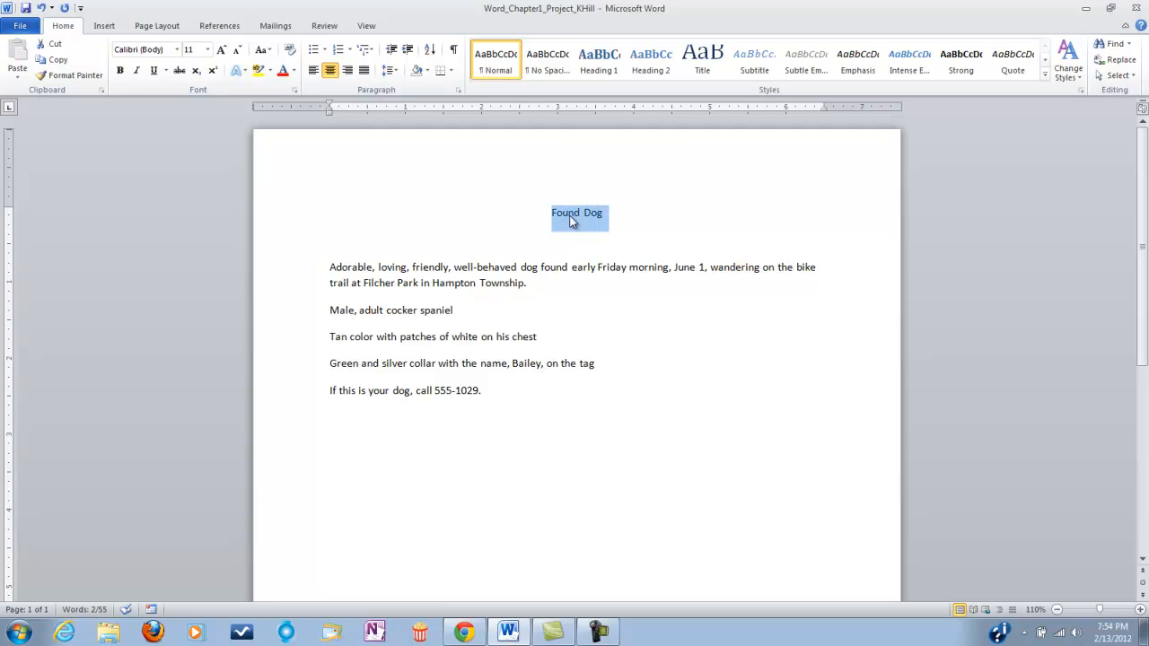
left_click(569, 214)
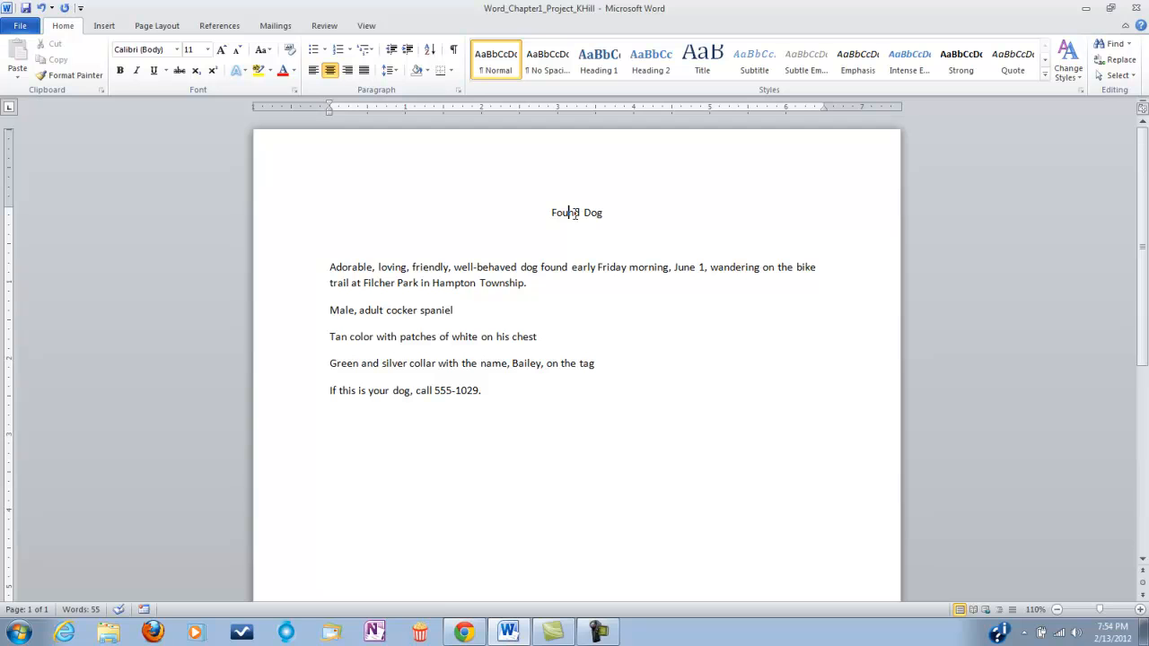
Set the font size of the "Found Dog" heading to 72
triple_click(575, 215)
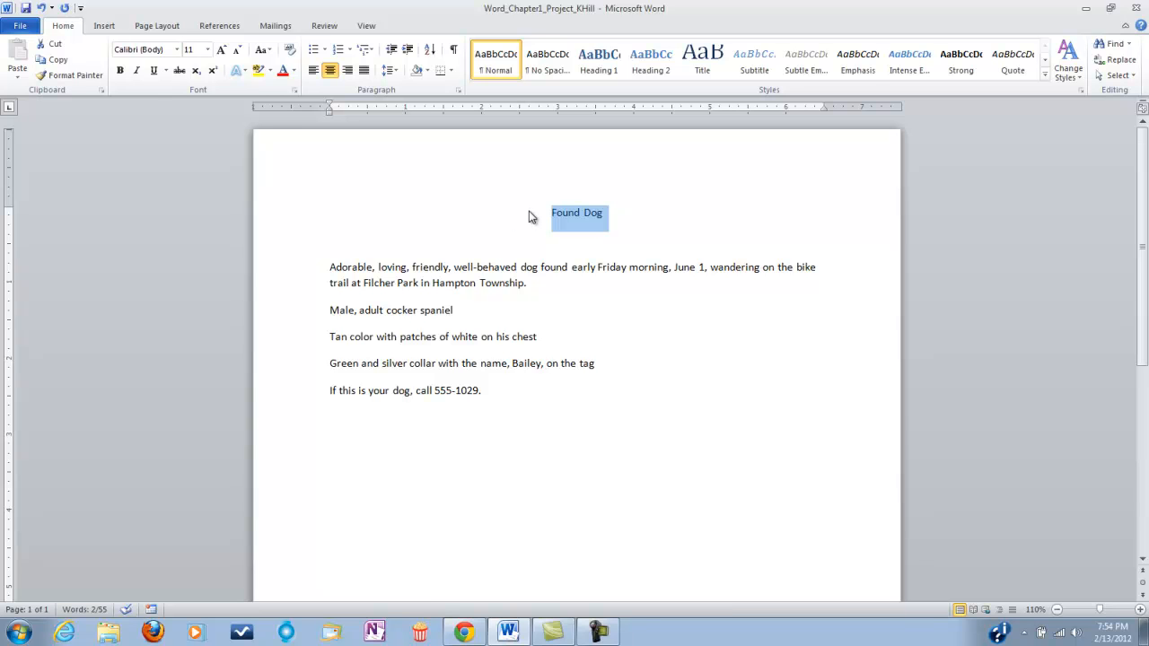
mouse_move(611, 219)
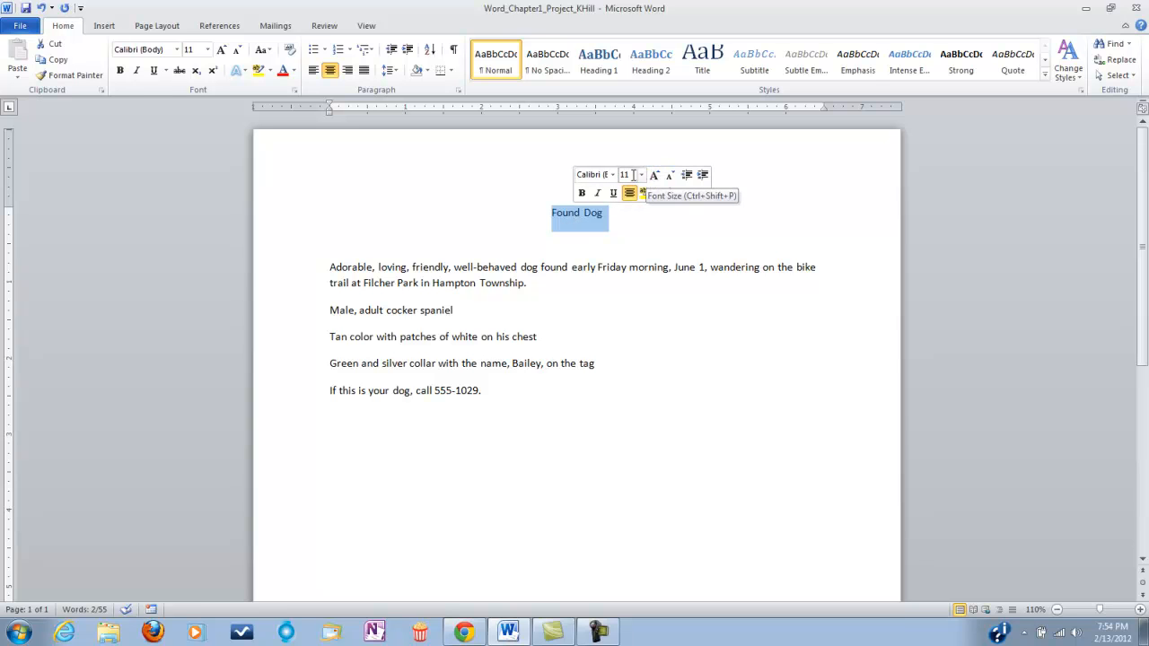
left_click(661, 178)
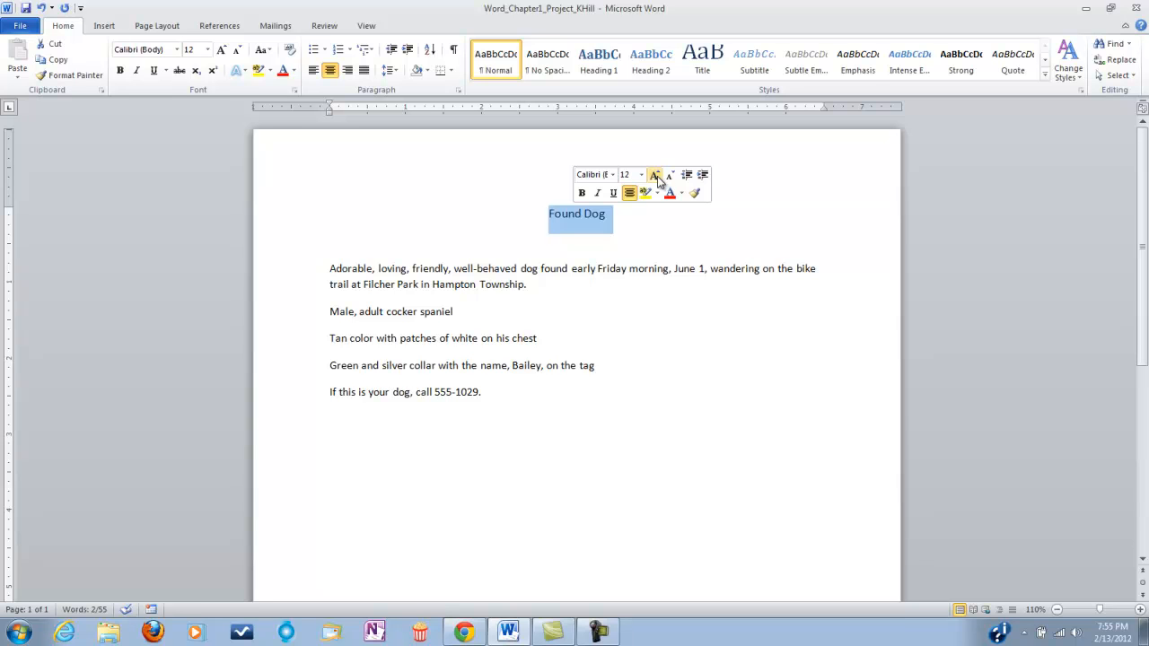
left_click(643, 175)
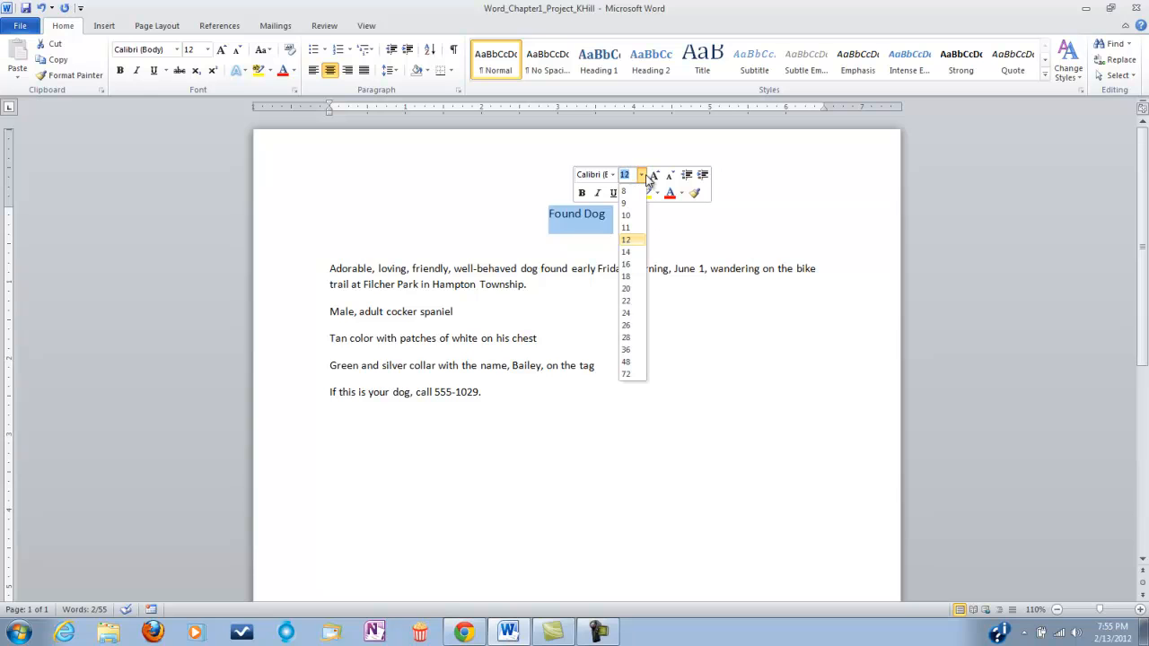
left_click(634, 373)
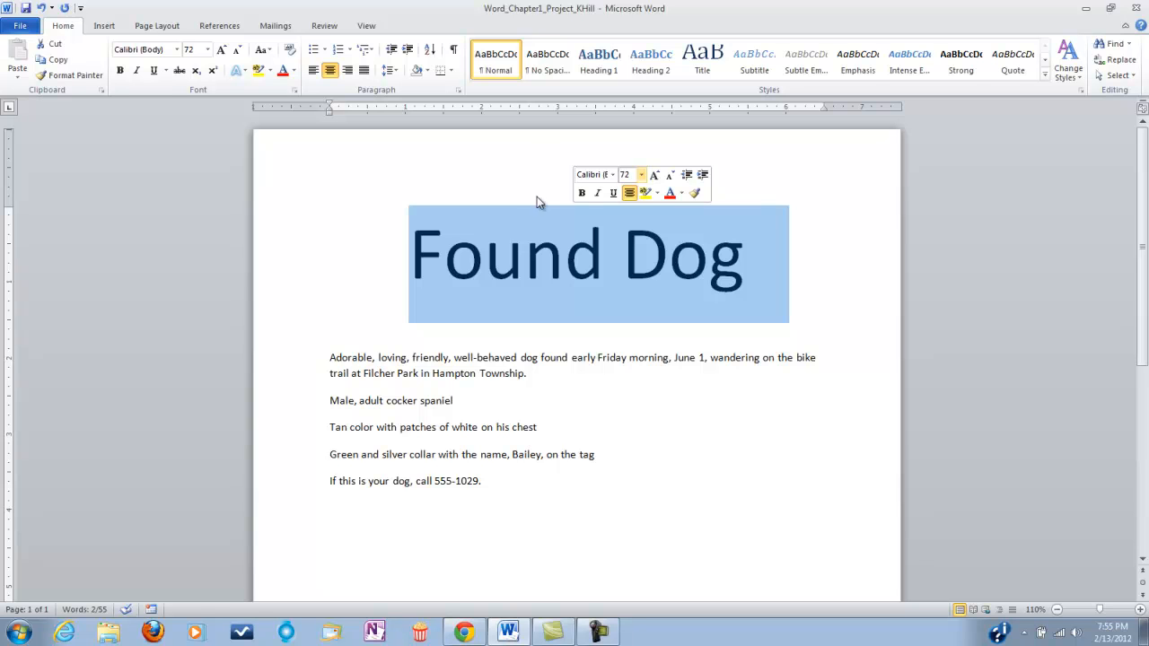
Change the font of the "Found Dog" heading to Berlin Sans FB Demi
left_click(177, 50)
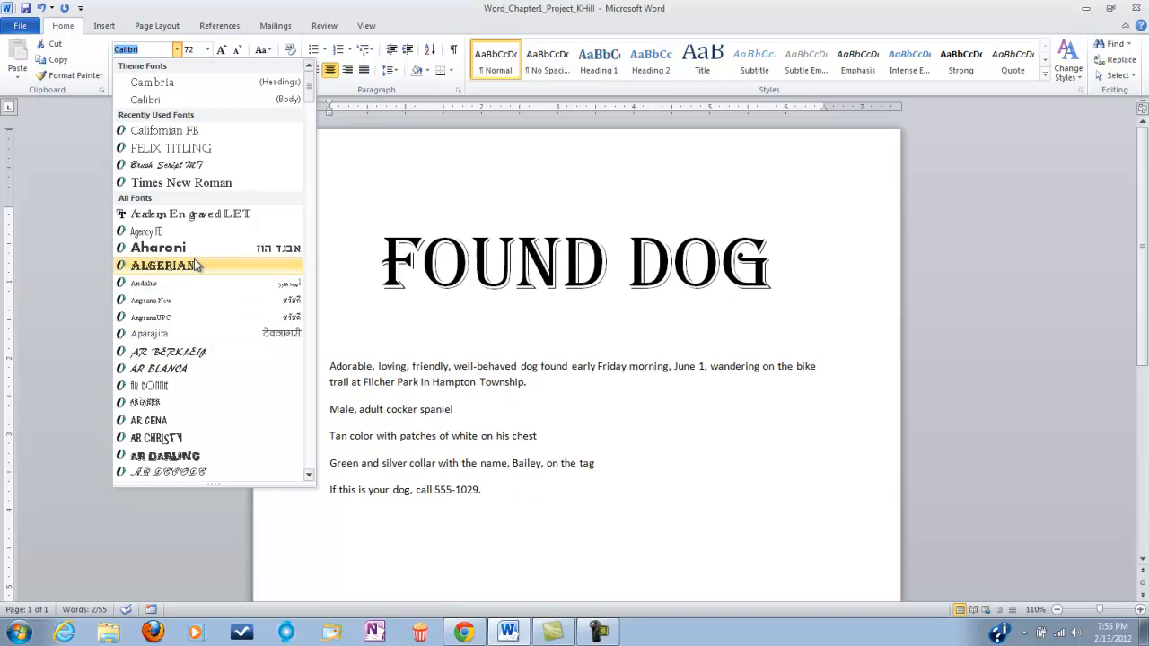
scroll(193, 297, "down", 8)
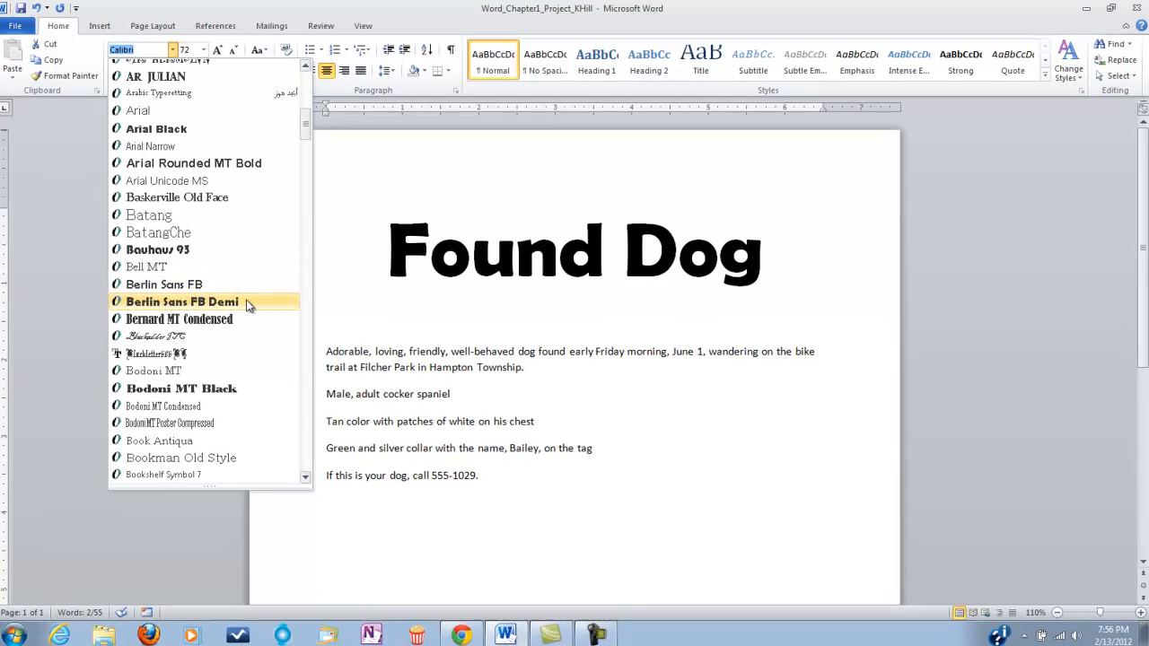
left_click(233, 303)
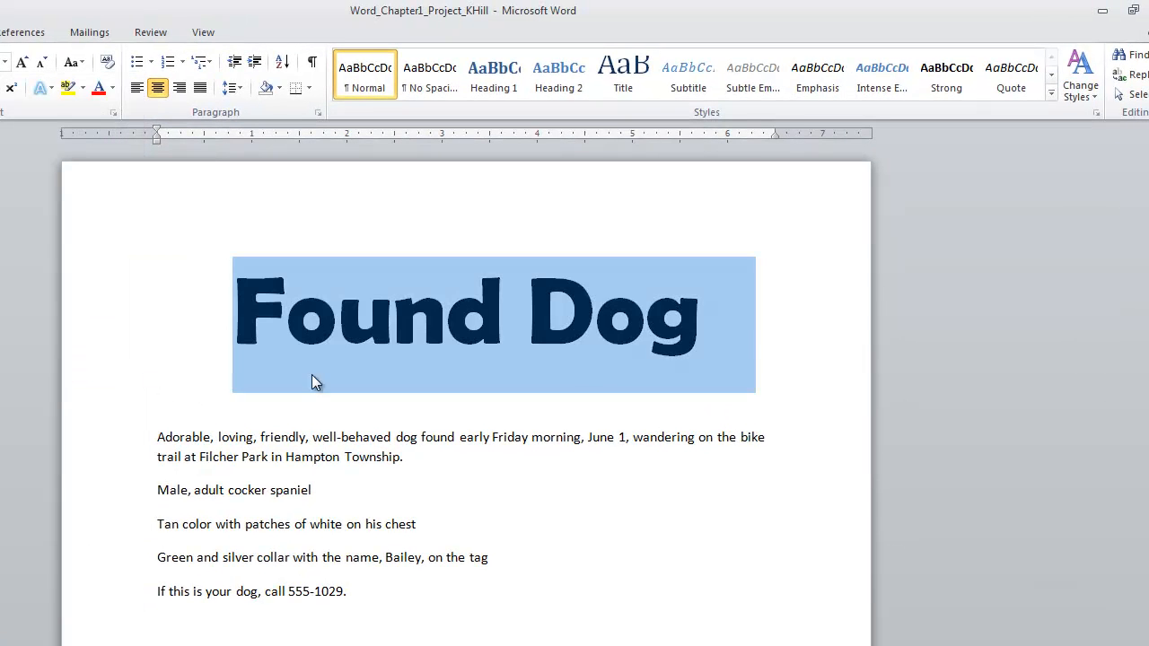
left_click(688, 333)
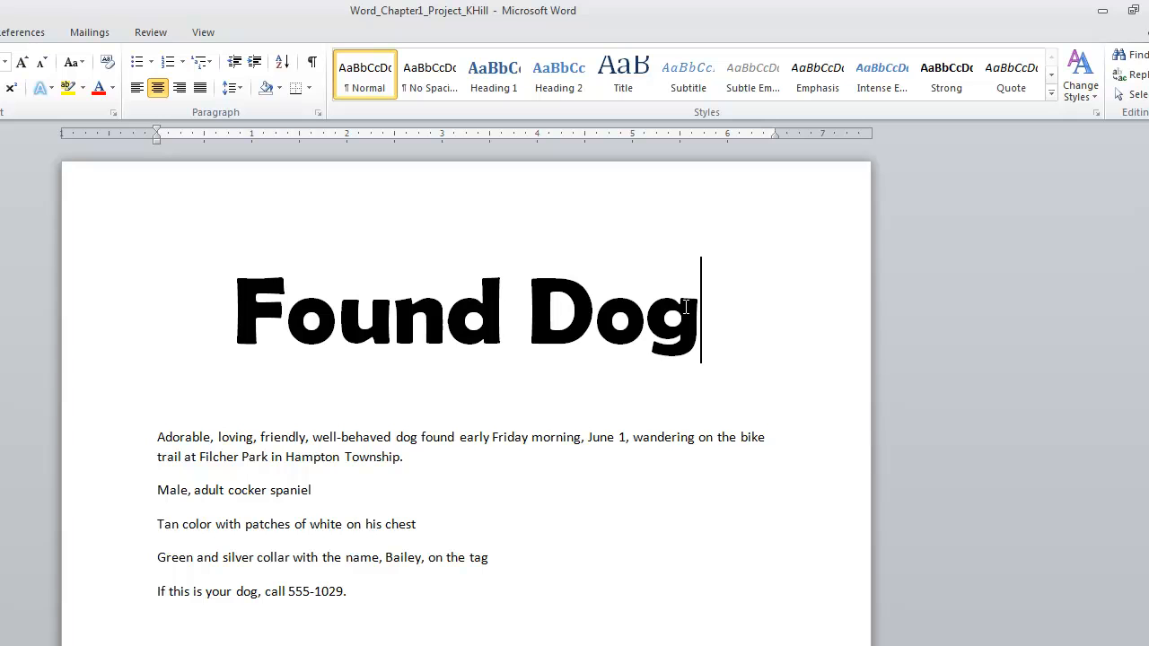
Color the whole "Found Dog" heading text in a dark purple theme color
triple_click(301, 303)
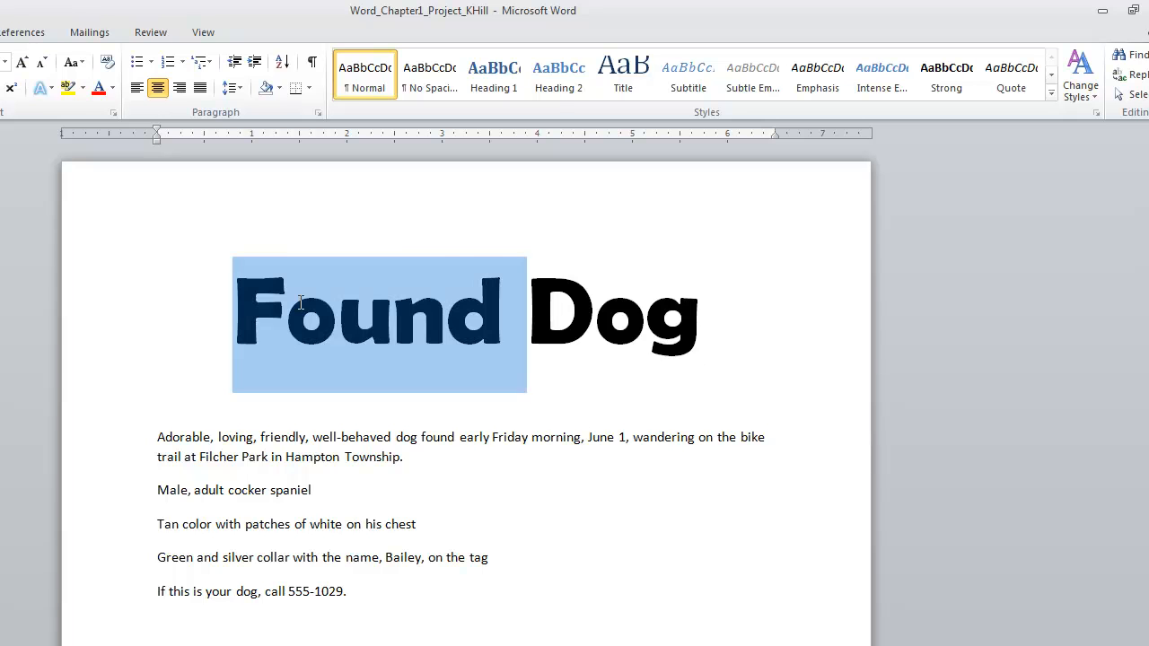
left_click(114, 90)
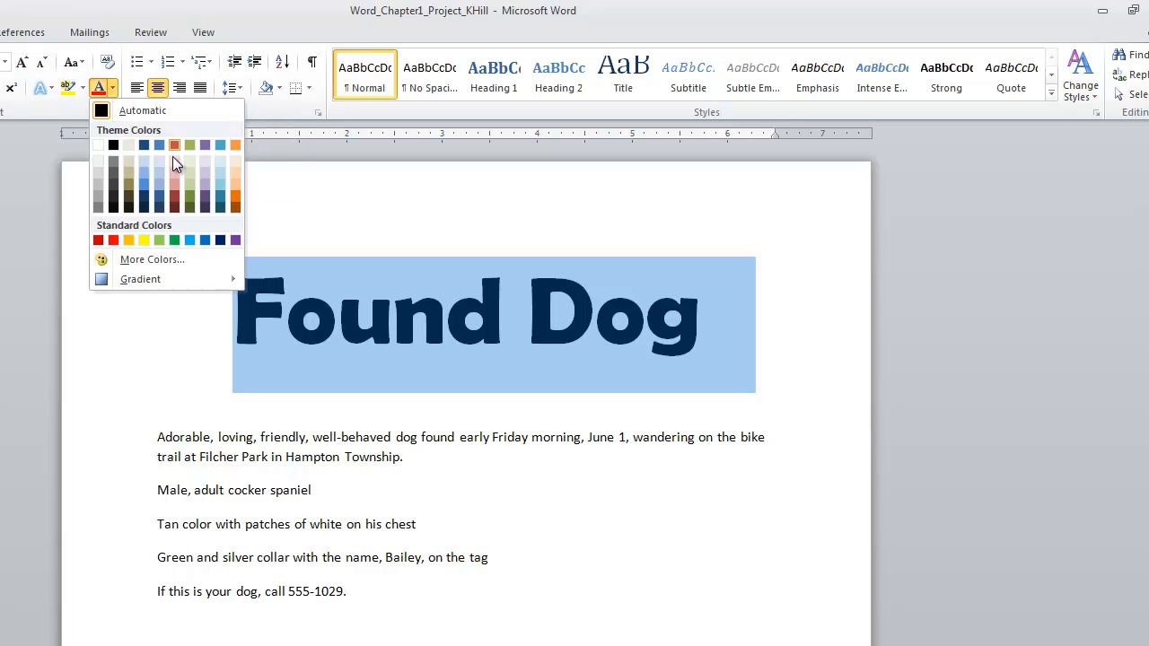
left_click(207, 199)
left_click(246, 335)
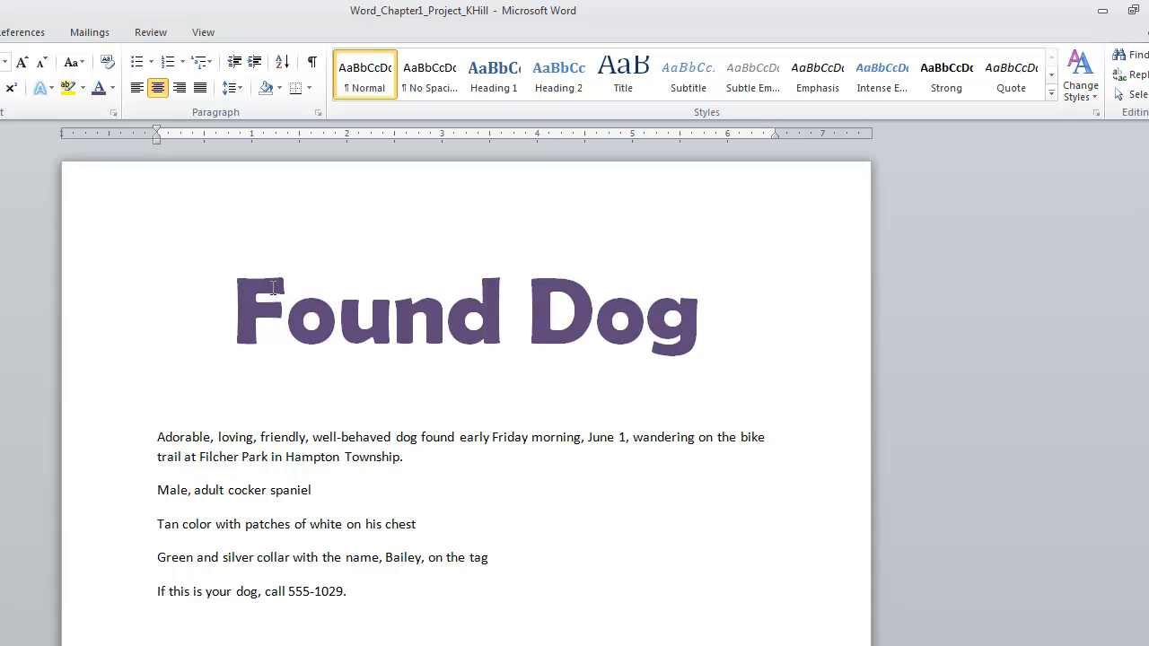
left_click(403, 316)
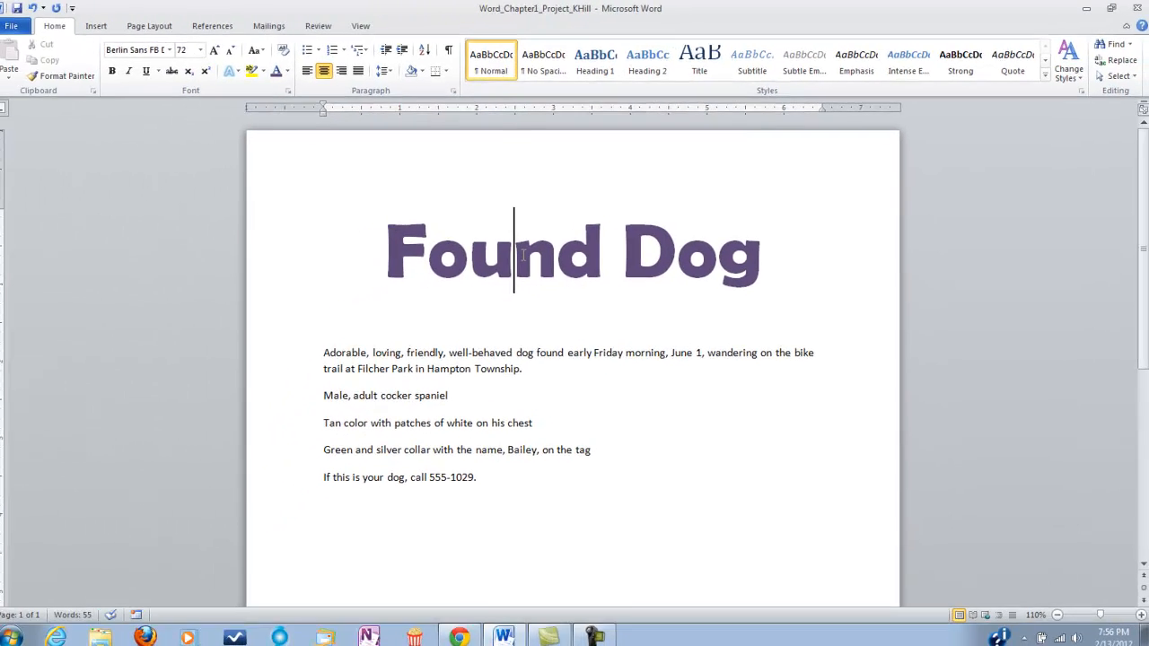
Apply the light green preset text effect to the "Found Dog" heading
triple_click(524, 256)
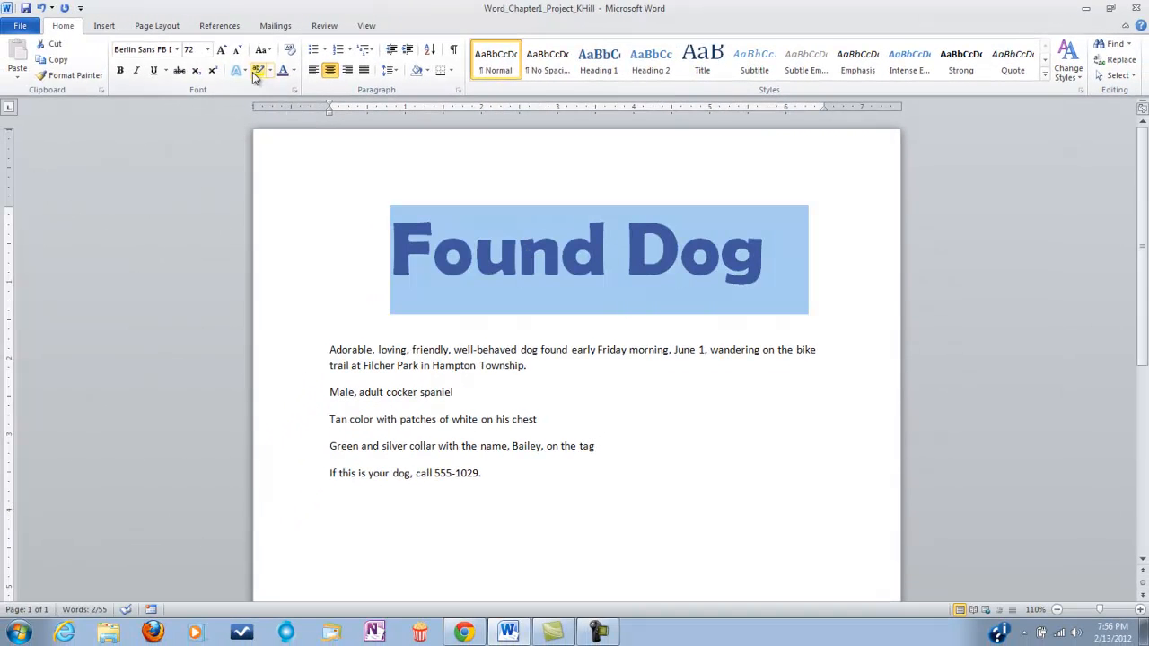
left_click(242, 69)
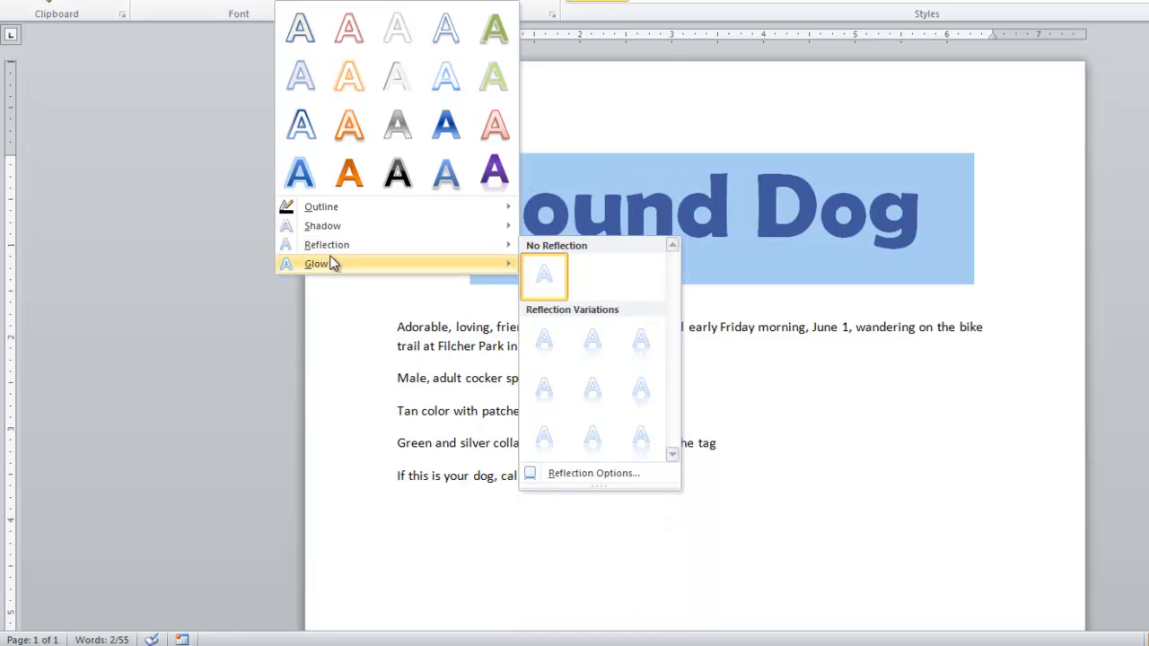
mouse_move(330, 264)
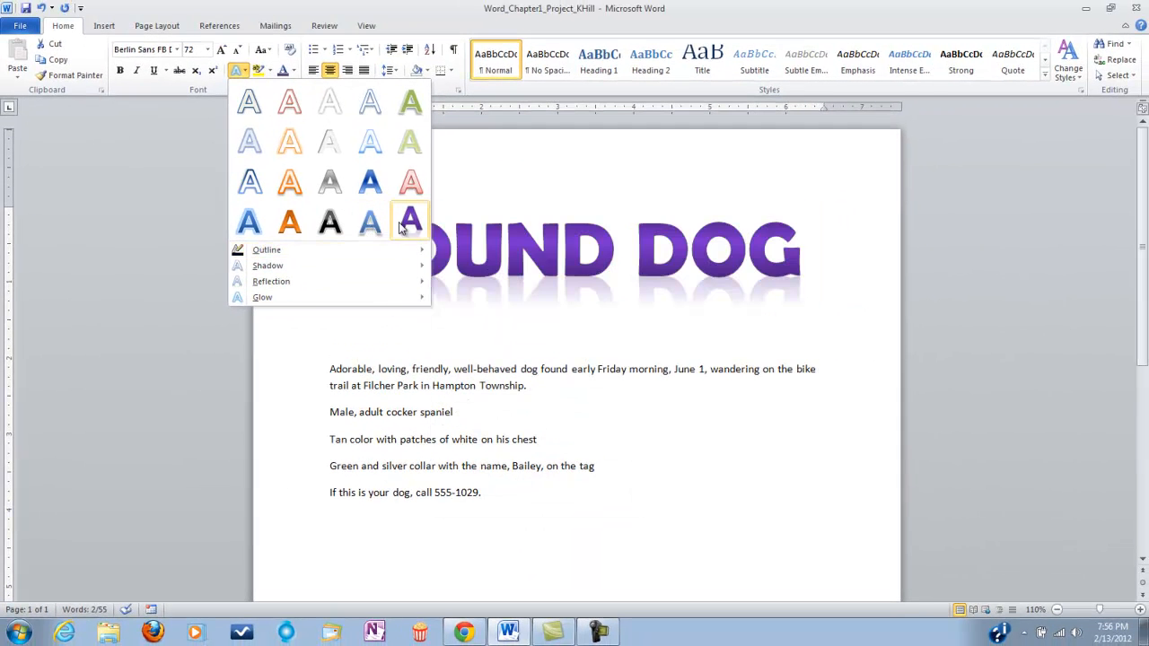
left_click(411, 151)
left_click(510, 315)
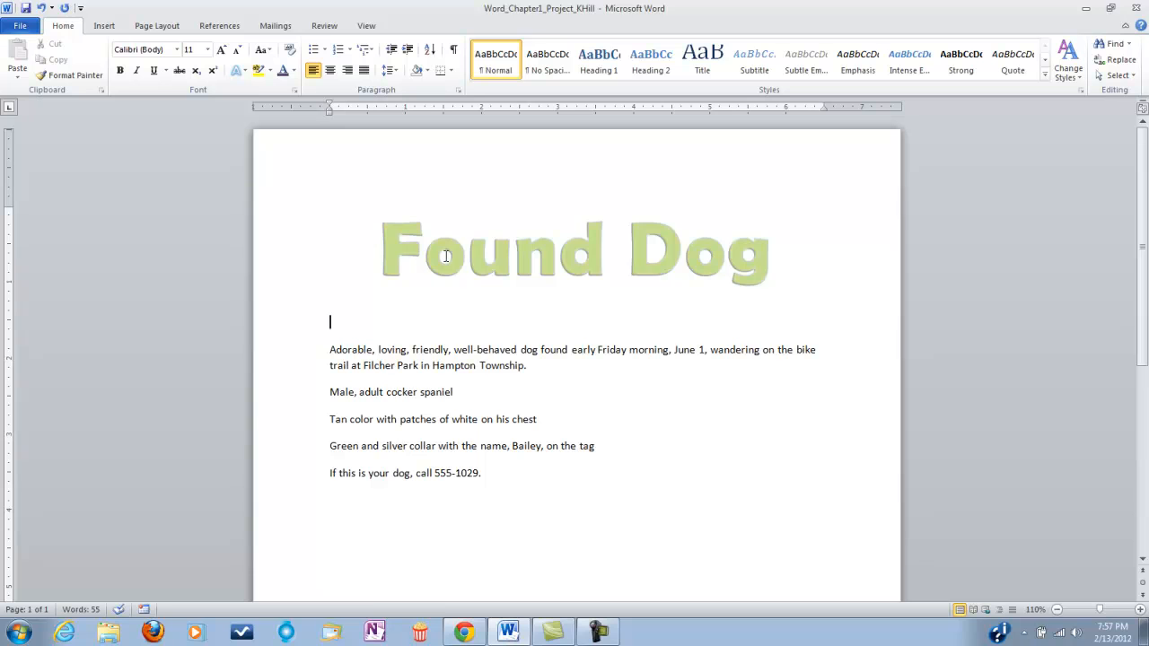
Try light purple paragraph shading behind the "Found Dog" heading, and undo it
triple_click(537, 258)
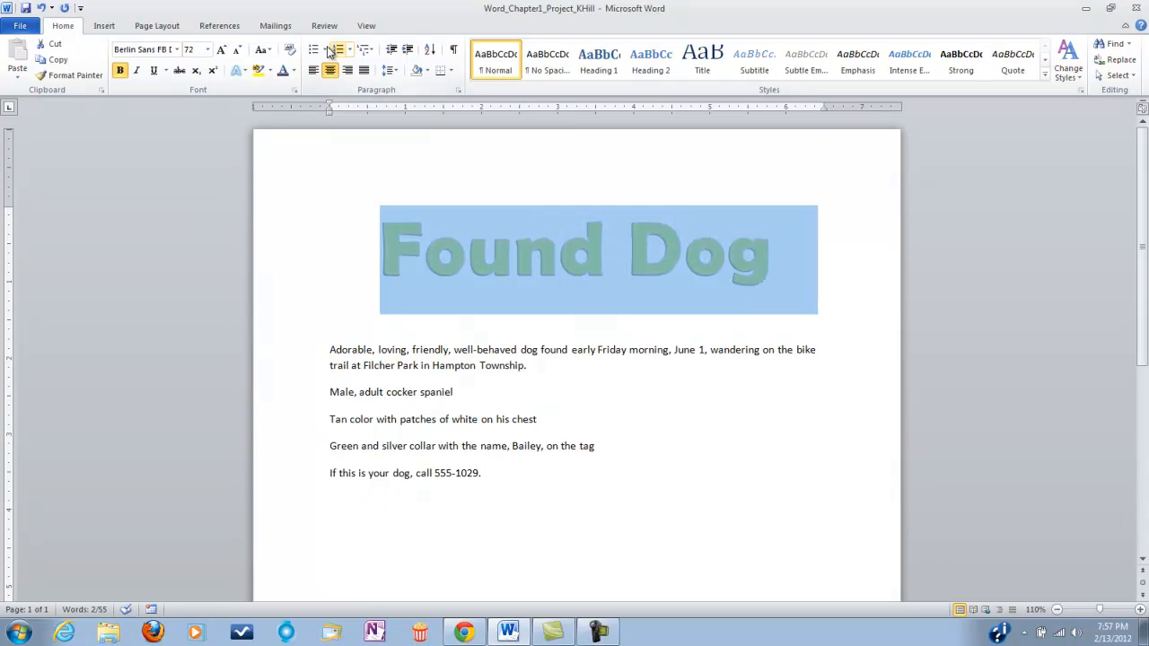
left_click(428, 76)
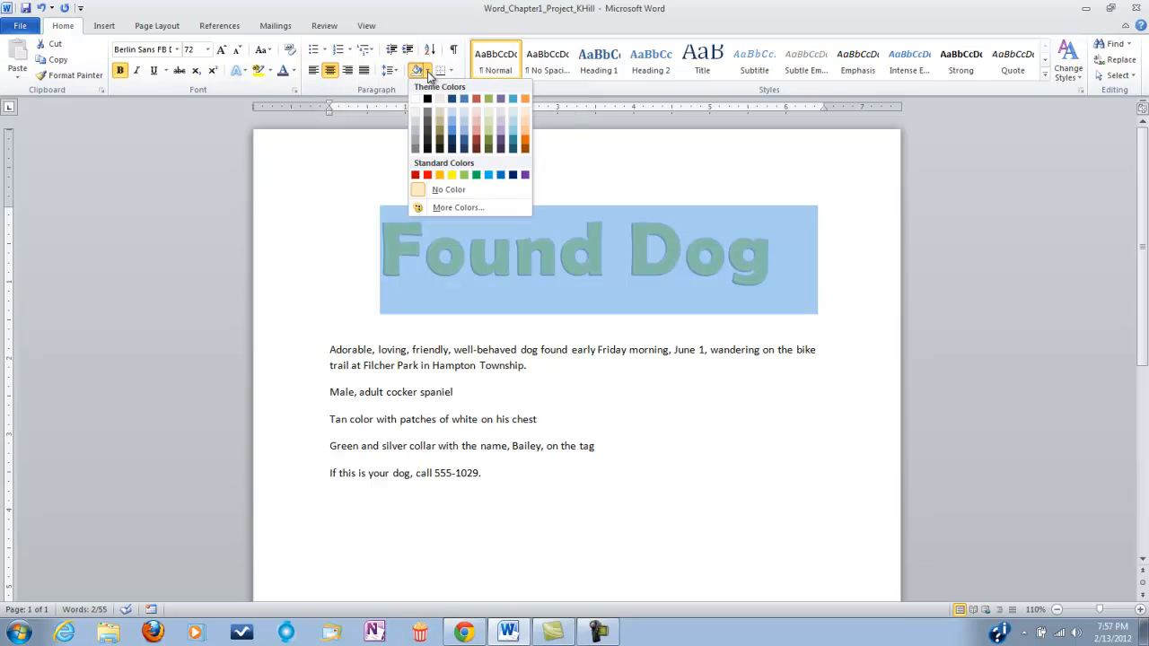
left_click(504, 114)
left_click(639, 231)
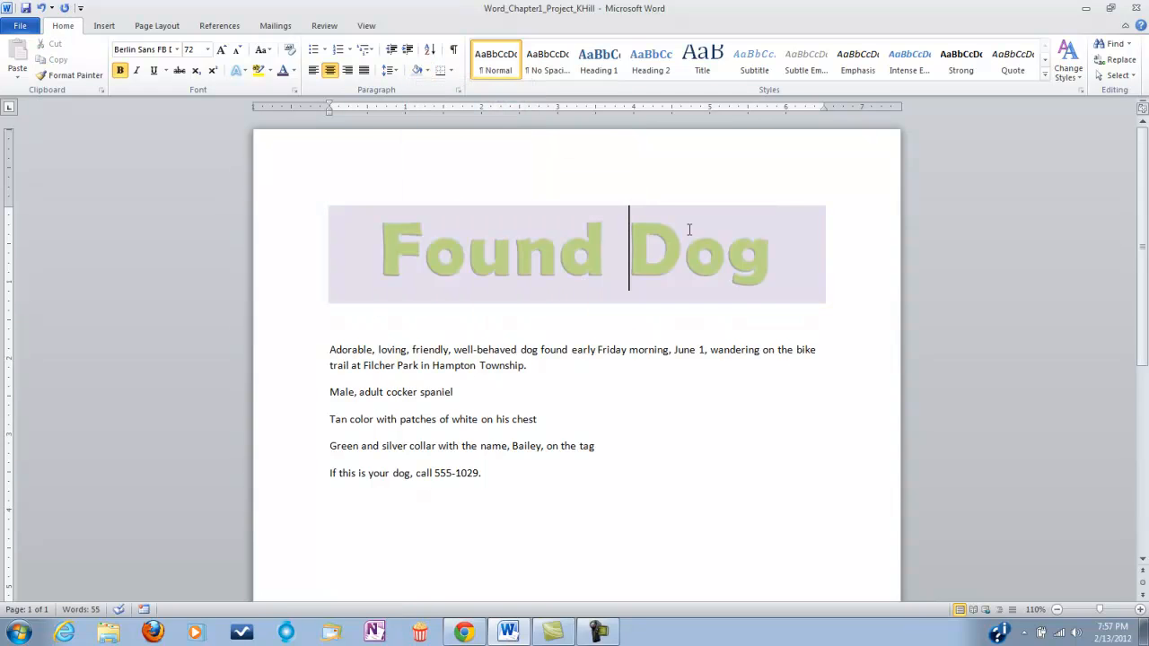
left_click(853, 329)
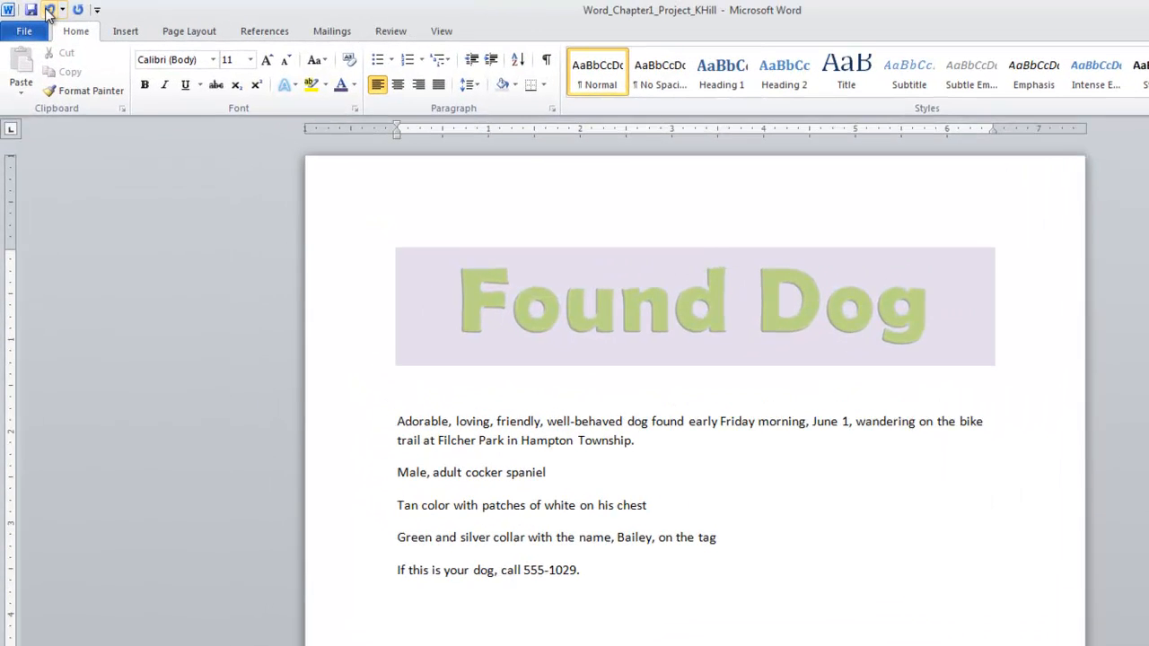
left_click(49, 10)
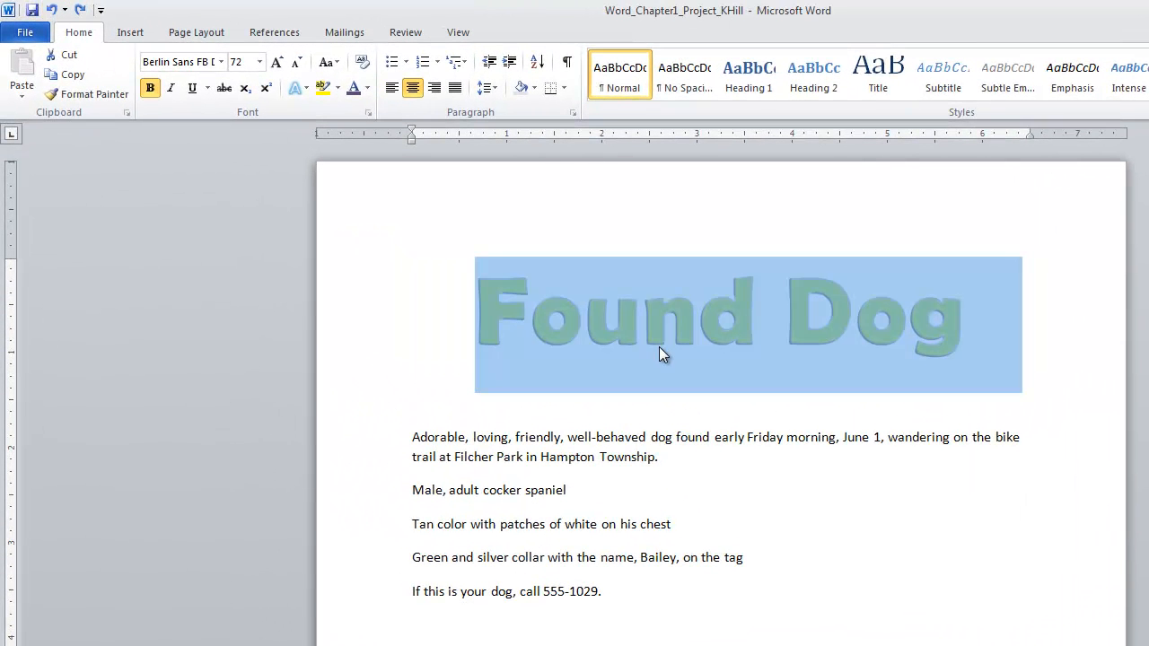
left_click(691, 321)
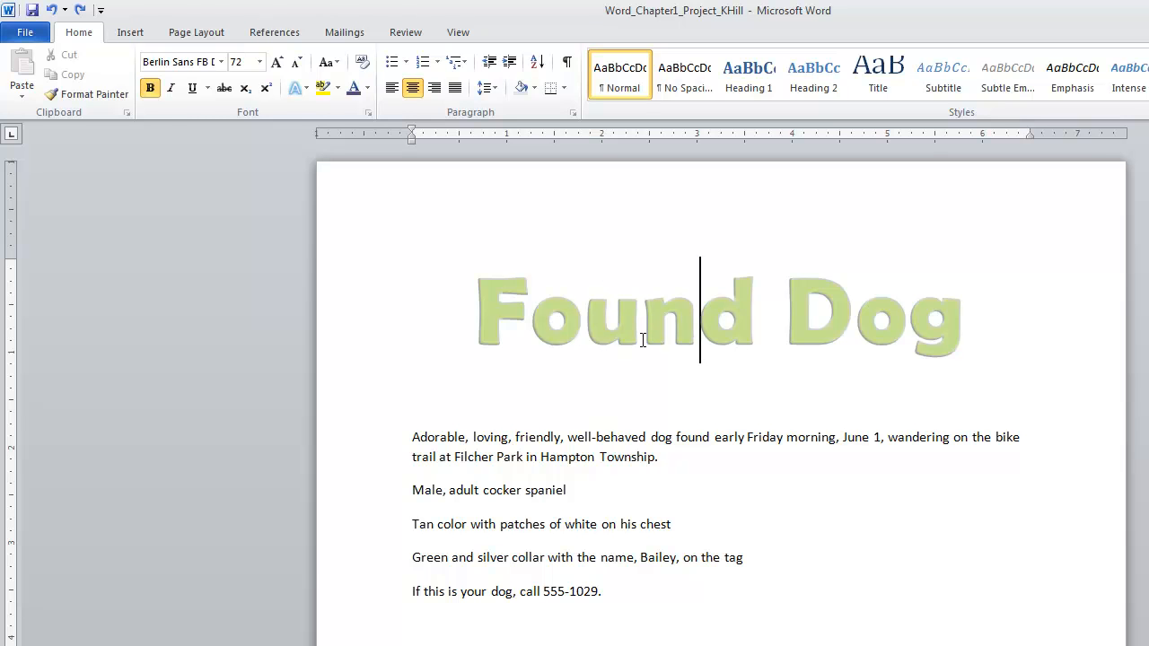
Set the font size of all body text below the heading to 22
scroll(643, 342, "down", 3)
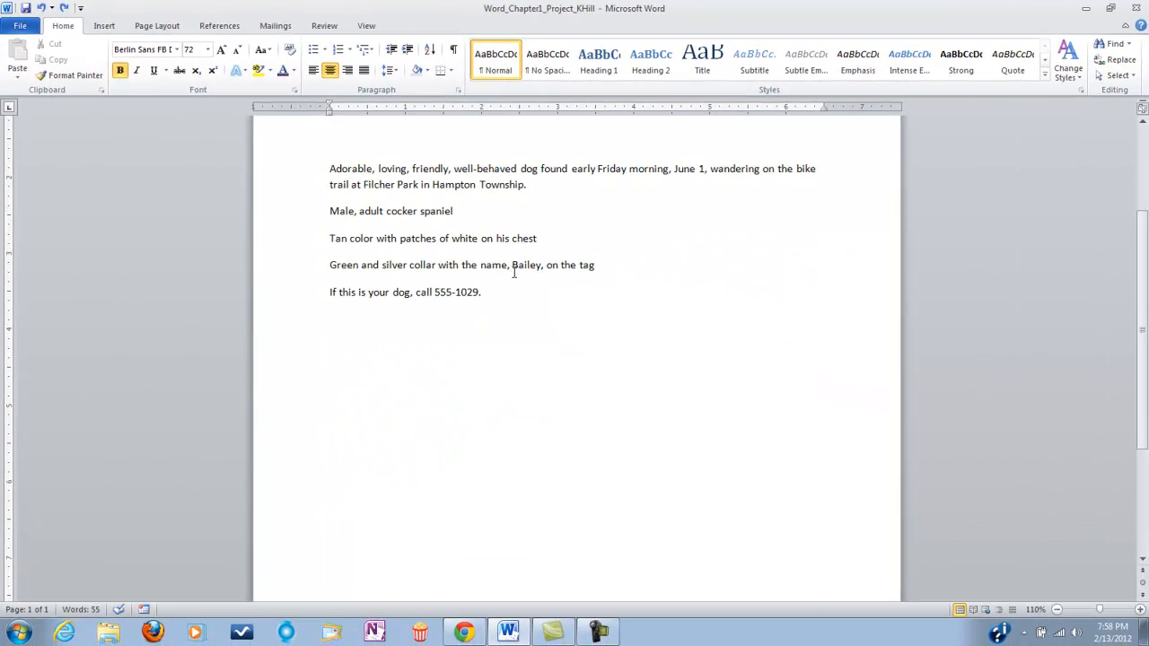
scroll(538, 272, "up", 3)
left_click(327, 364)
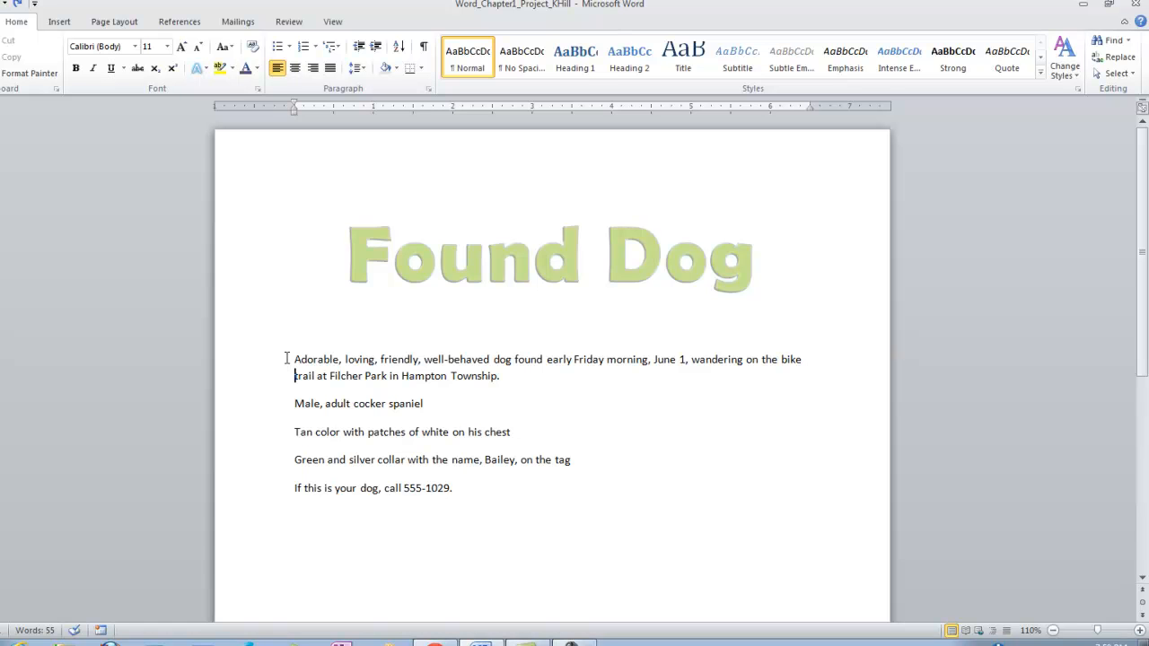
left_click_drag(293, 359, 467, 495)
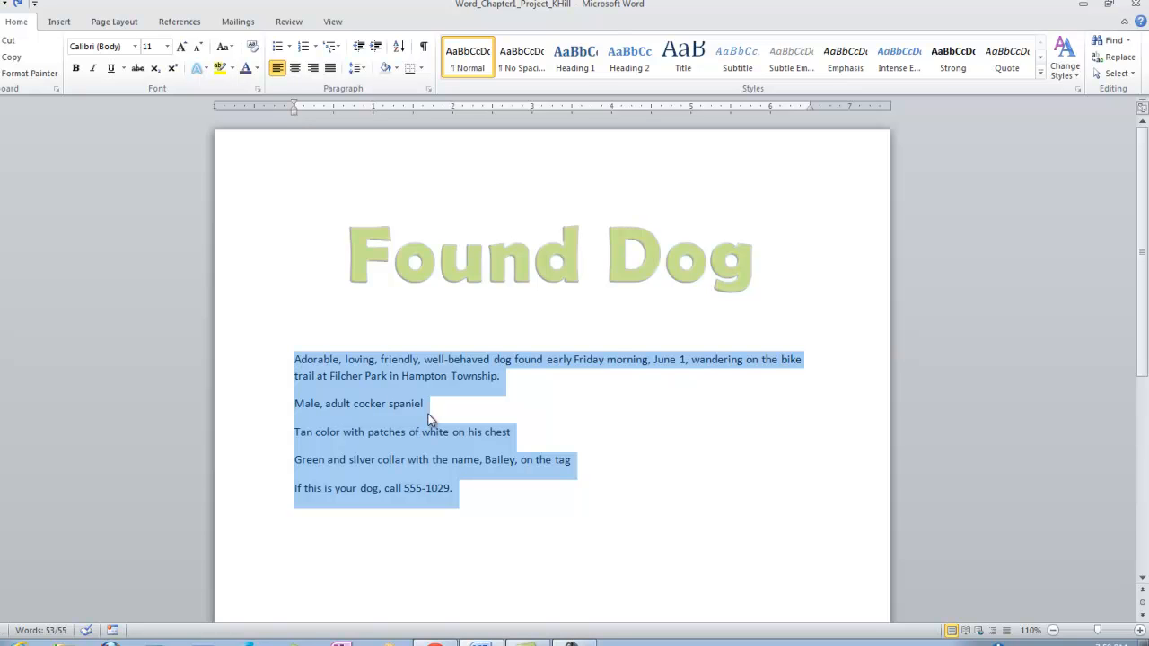
left_click(166, 48)
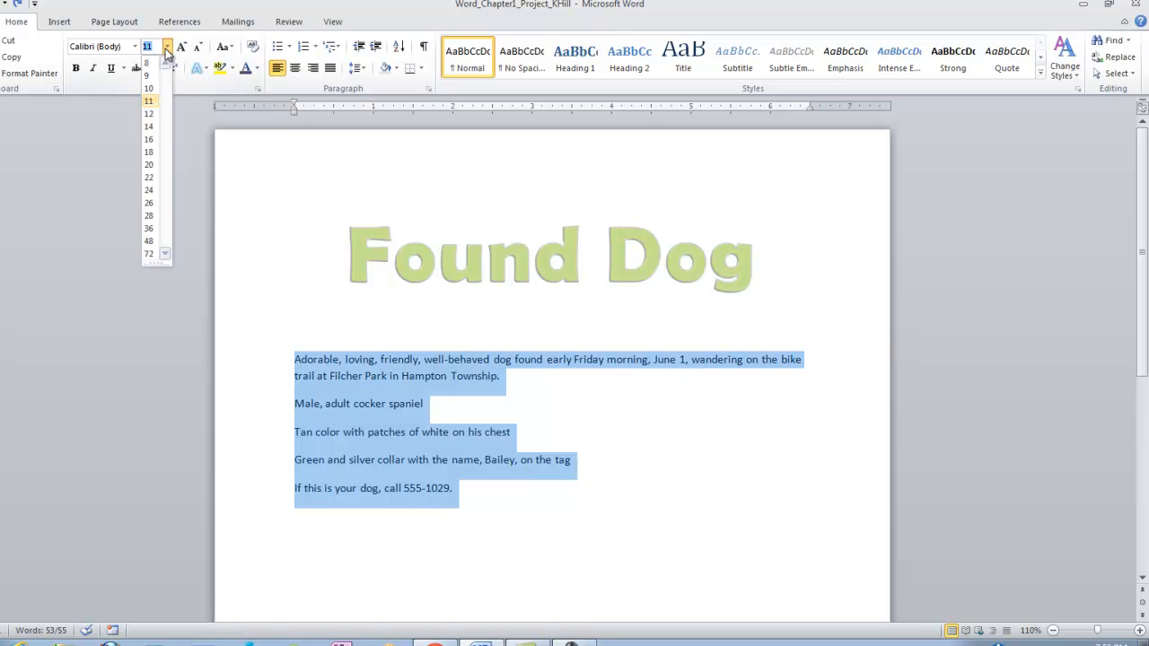
left_click(150, 178)
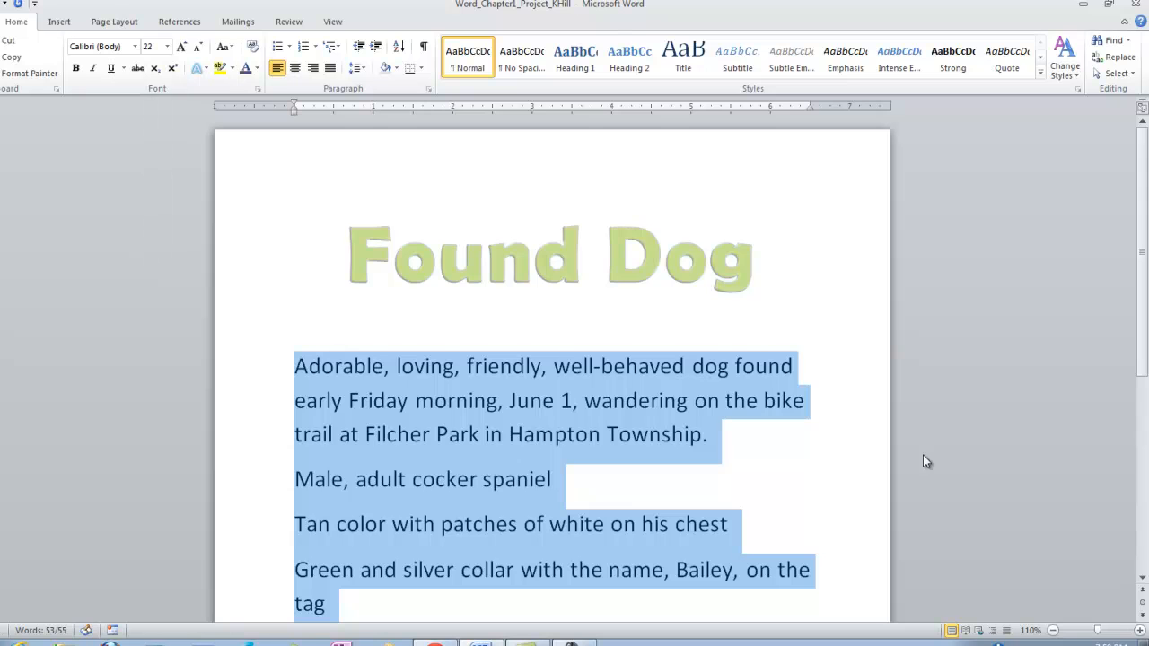
left_click_drag(1144, 357, 1146, 395)
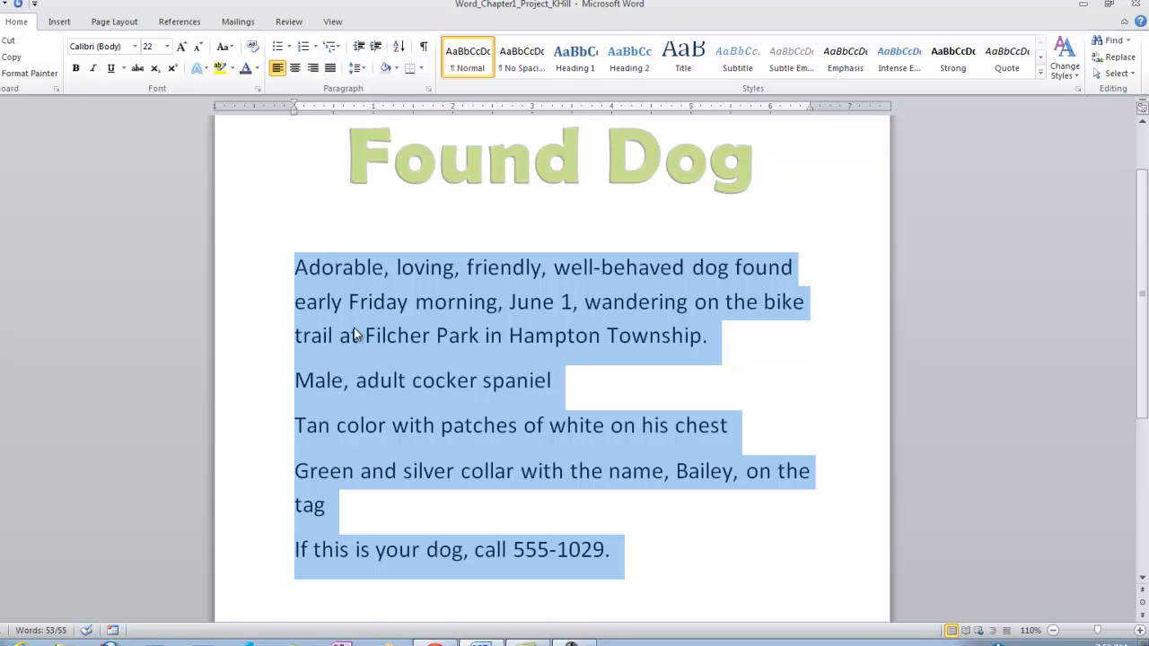
left_click(471, 332)
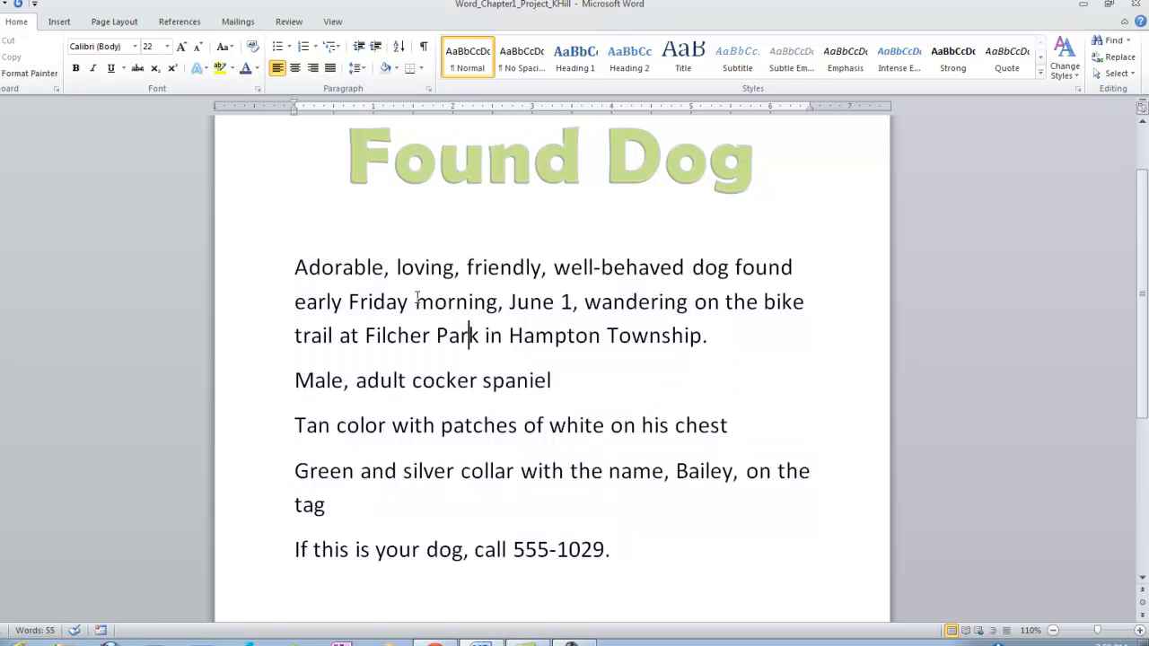
Turn the three description paragraphs, from "Male, adult cocker spaniel" to the collar line, into a bulleted list
left_click_drag(293, 377, 344, 498)
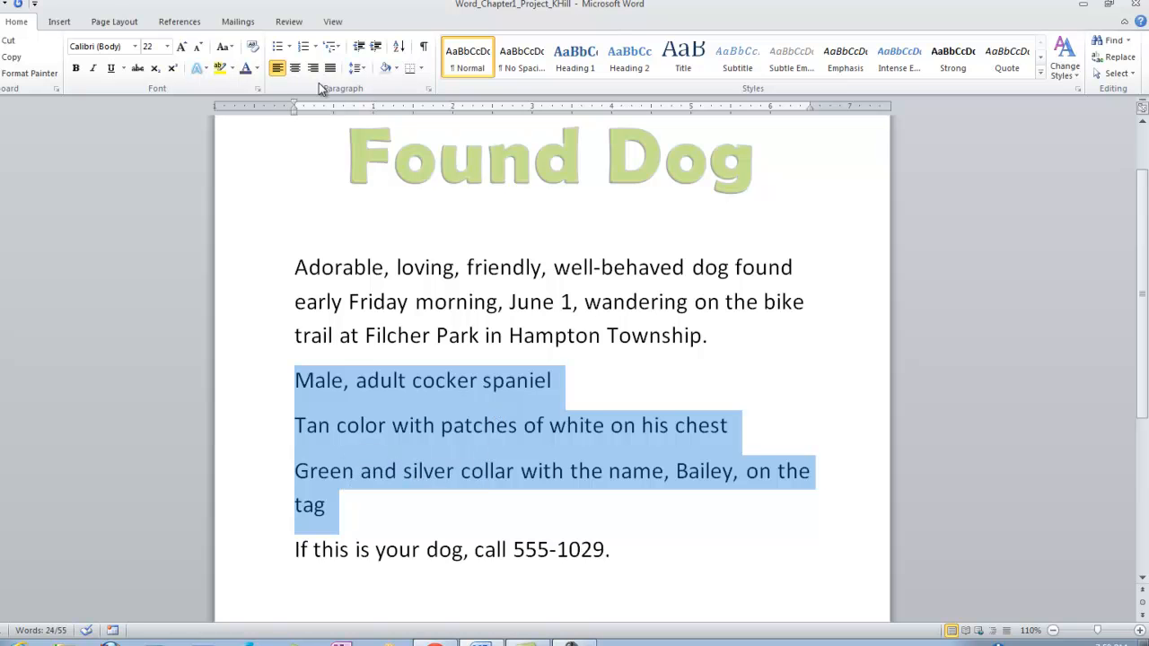
left_click(282, 52)
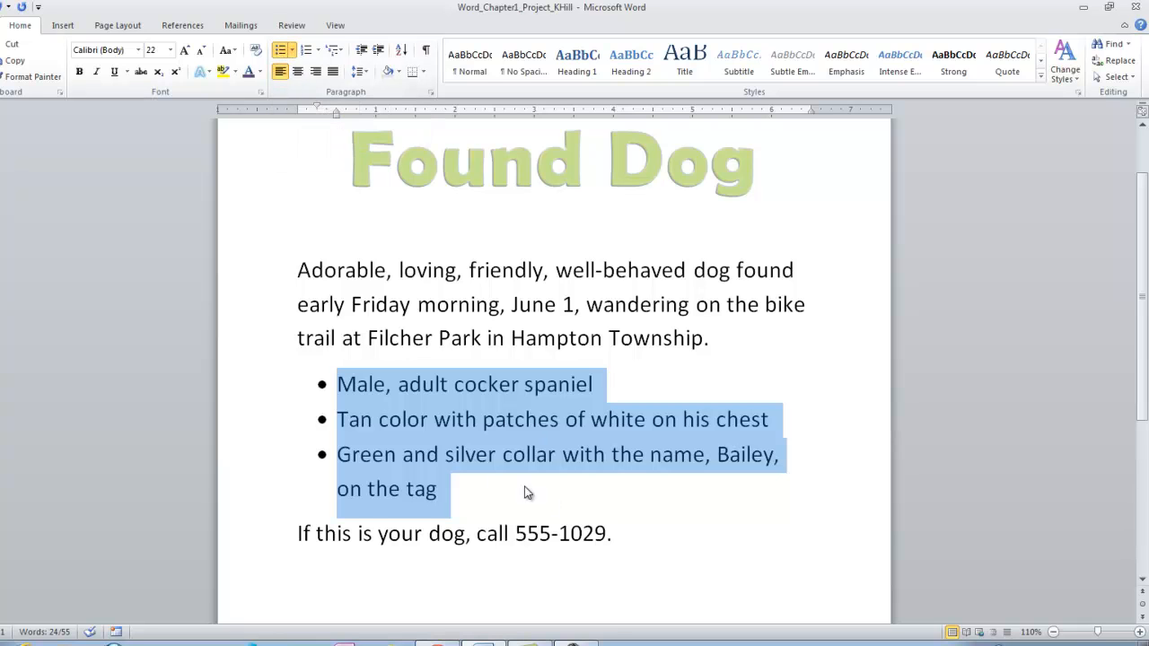
left_click(471, 488)
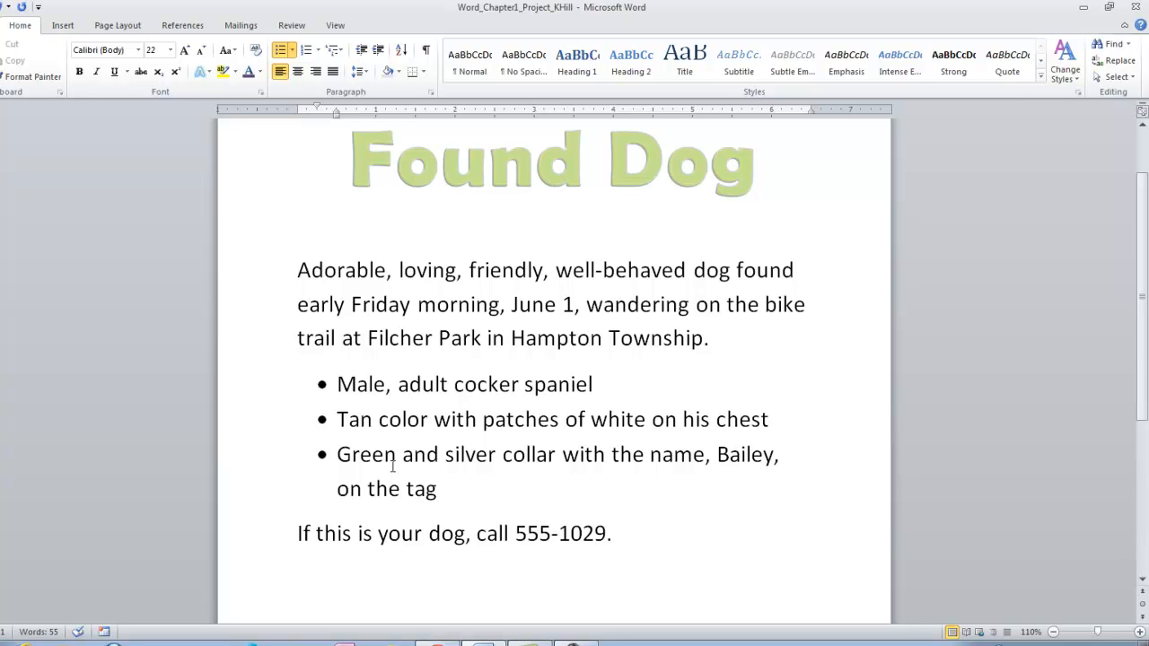
Center the contact line below the bullets and format it as bold, dark olive green text
left_click(415, 533)
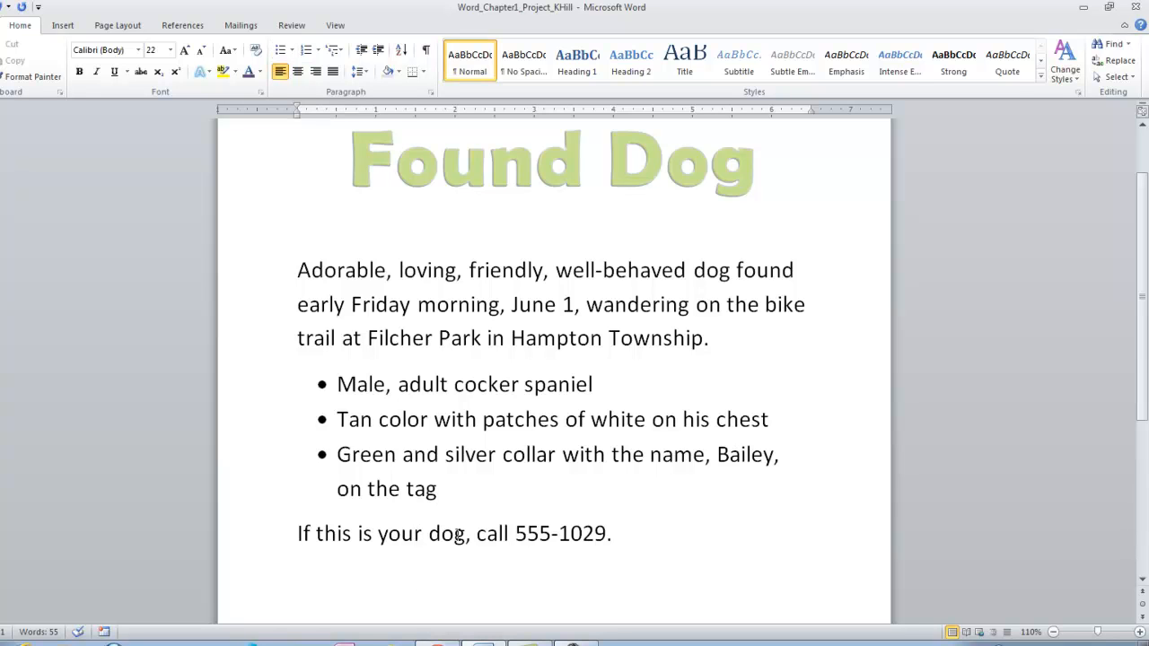
triple_click(500, 534)
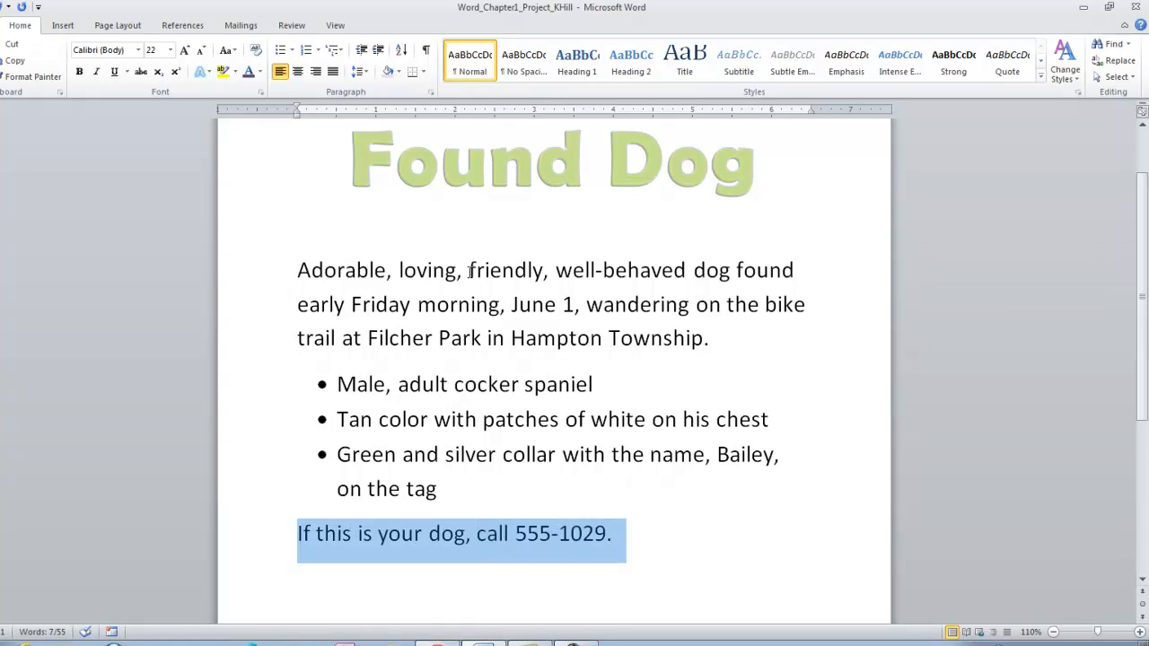
left_click(297, 73)
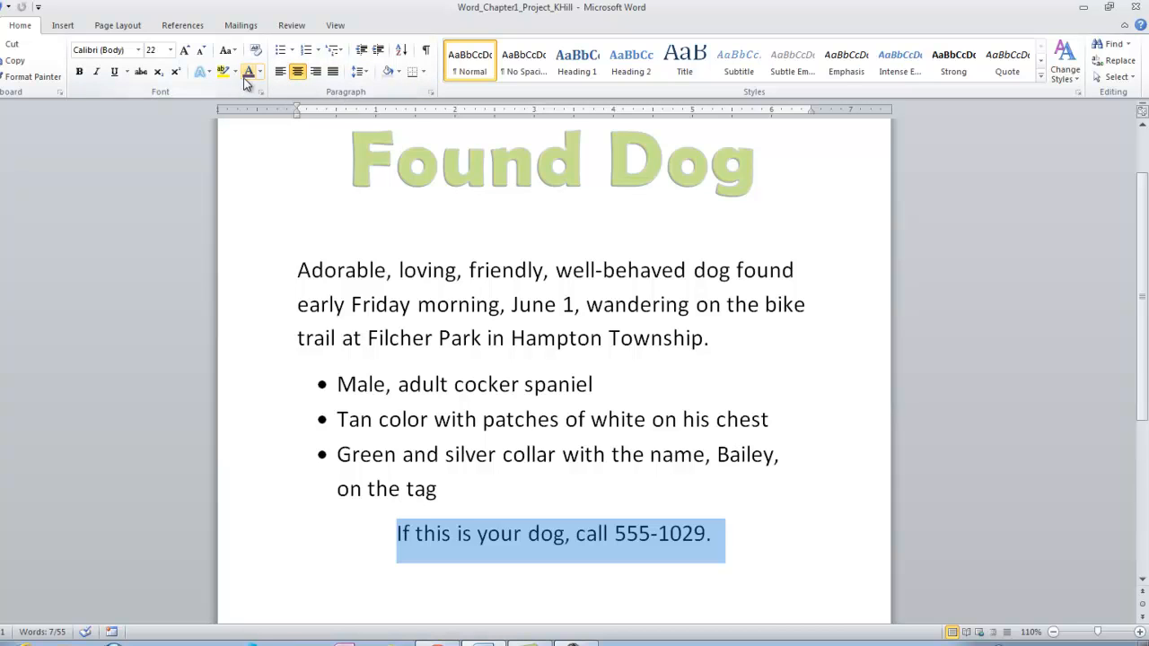
left_click(261, 71)
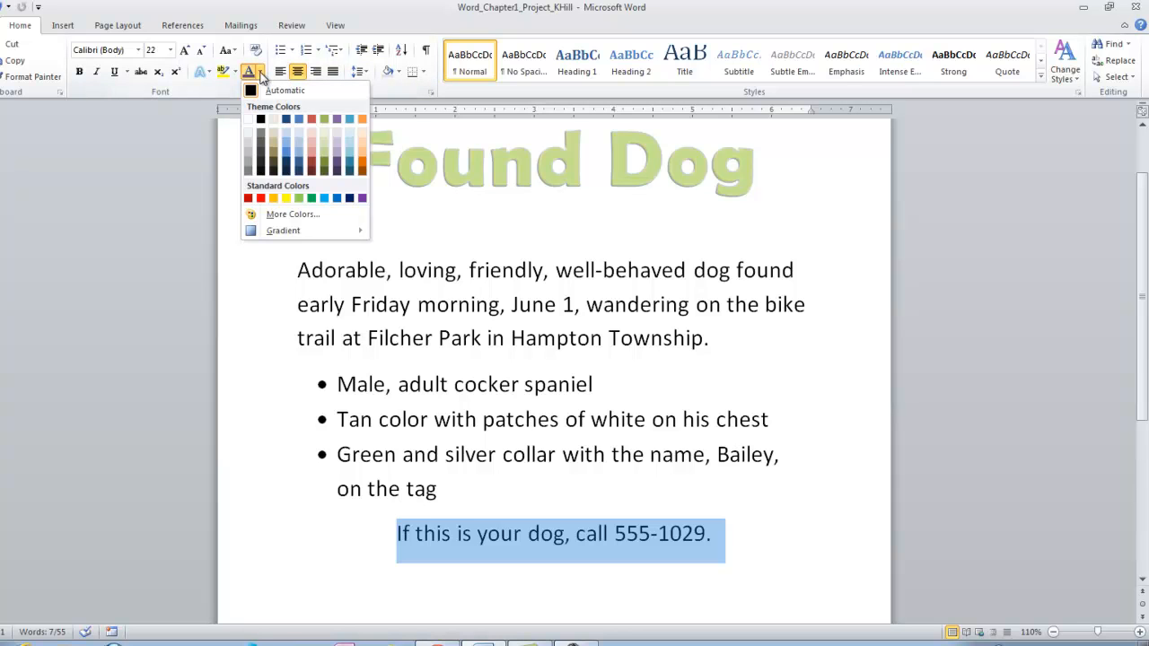
left_click(324, 169)
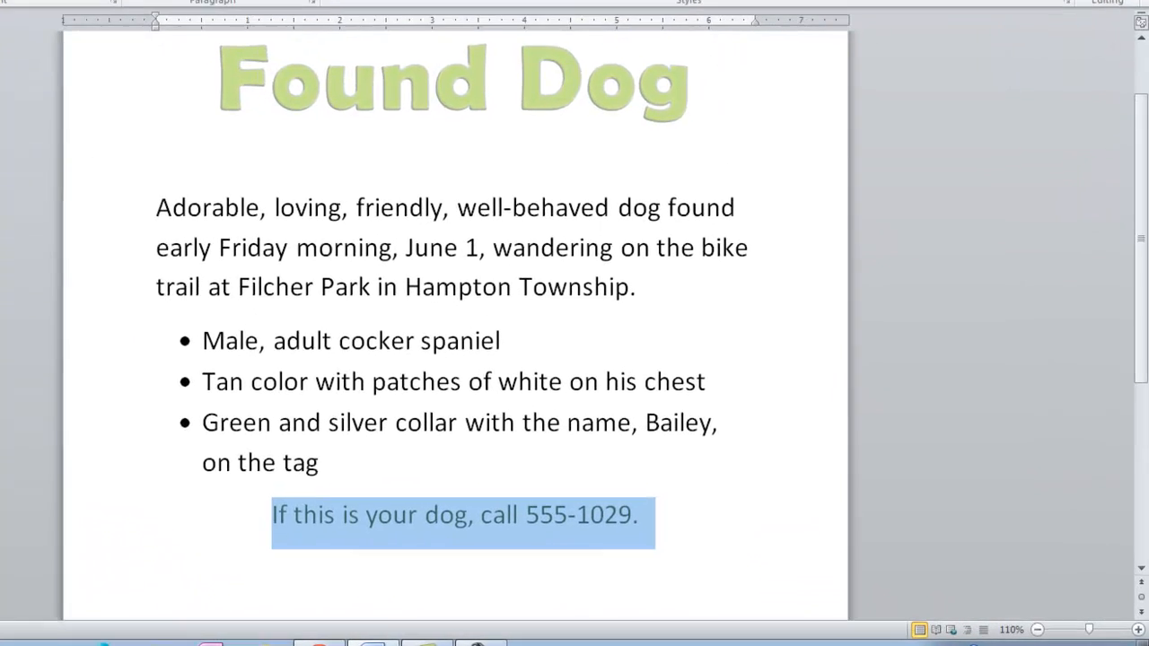
key("ctrl+b")
Underline the word "call" and the phone number in the contact line, leaving the final period out
left_click(510, 513)
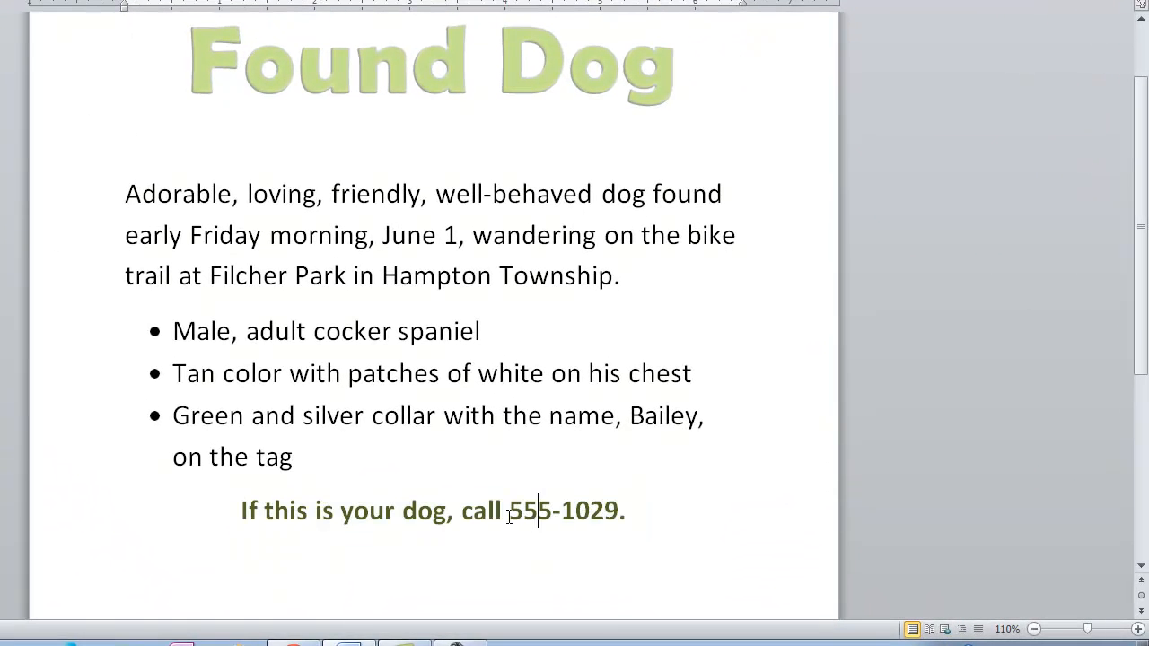
left_click_drag(461, 510, 576, 510)
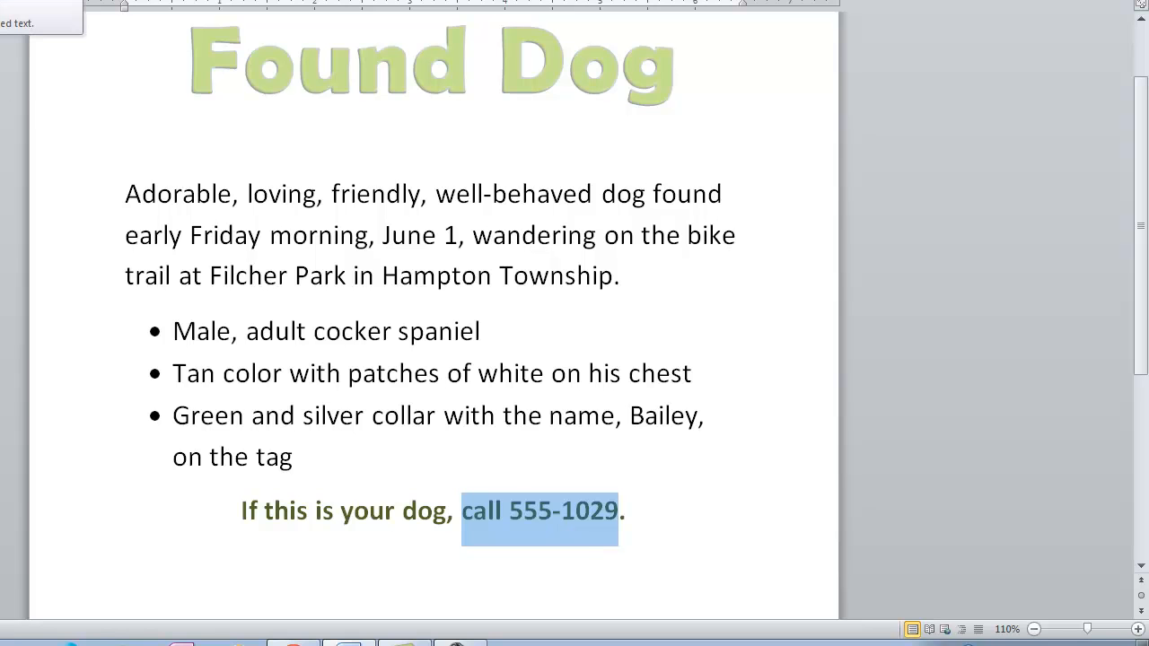
key("ctrl+u")
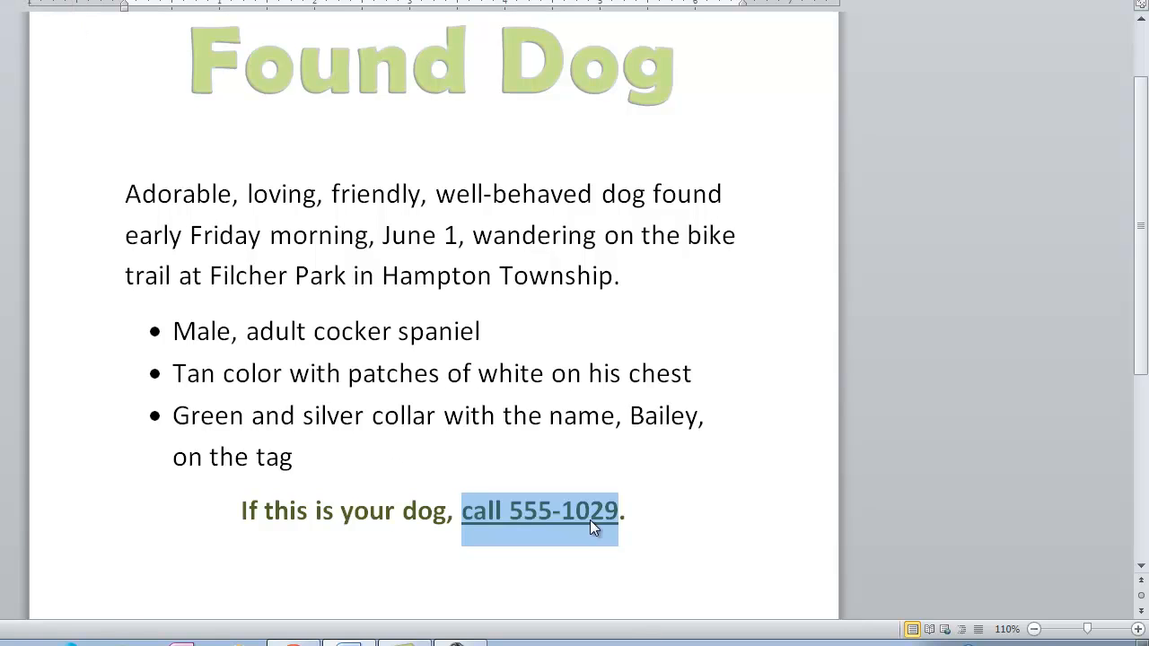
left_click(590, 520)
left_click(630, 514)
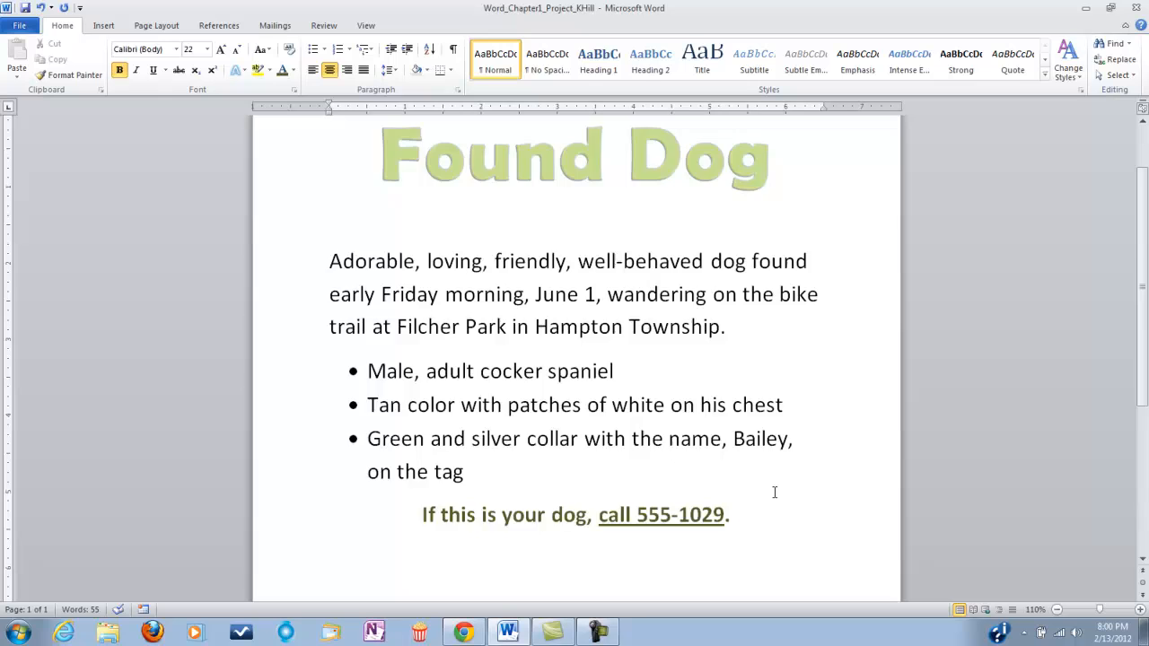
Insert Dog Picture 1 from the Chapter_01 folder on the Desktop into the blank line below the "Found Dog" heading
scroll(678, 574, "down", 2)
scroll(774, 491, "up", 5)
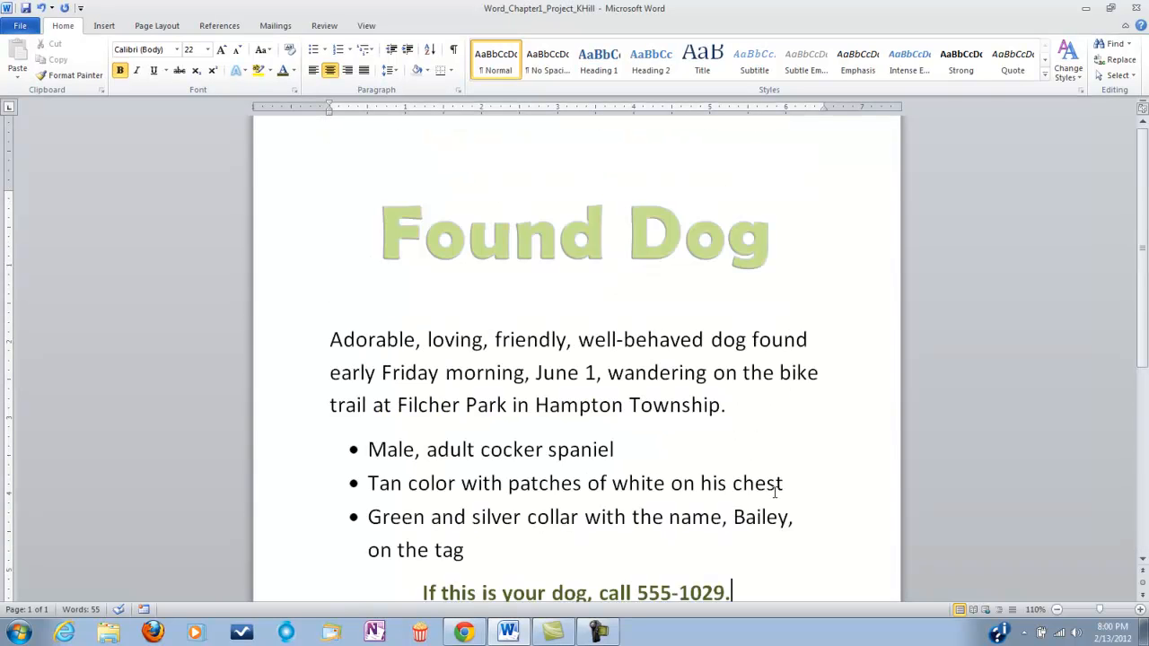
left_click(494, 328)
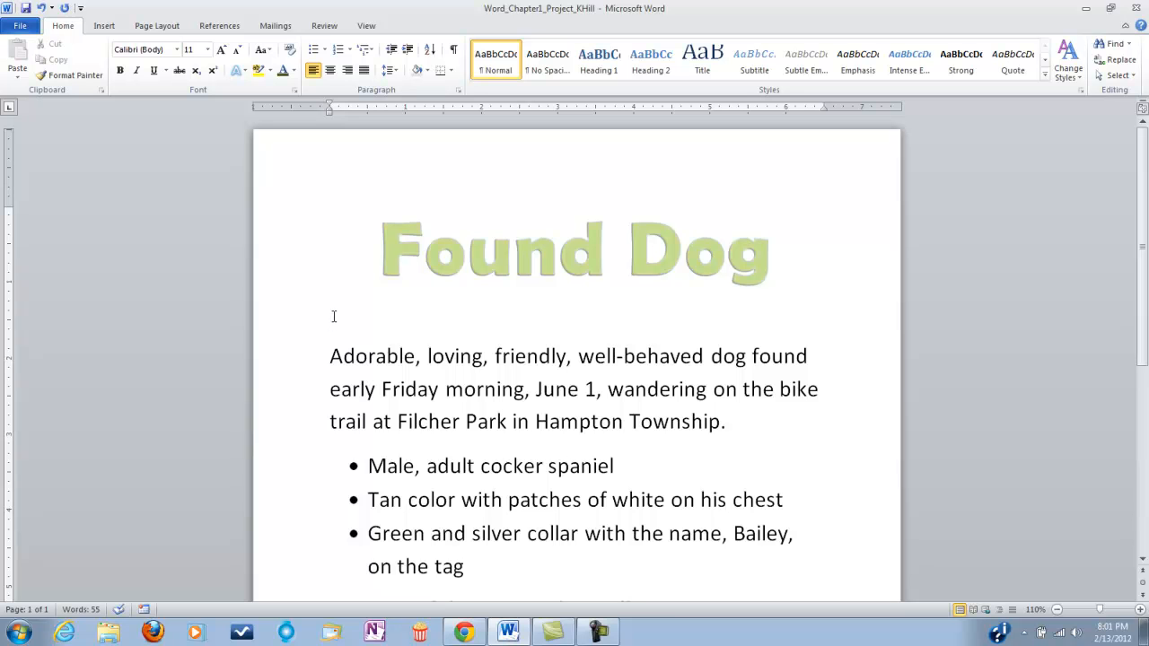
left_click(104, 25)
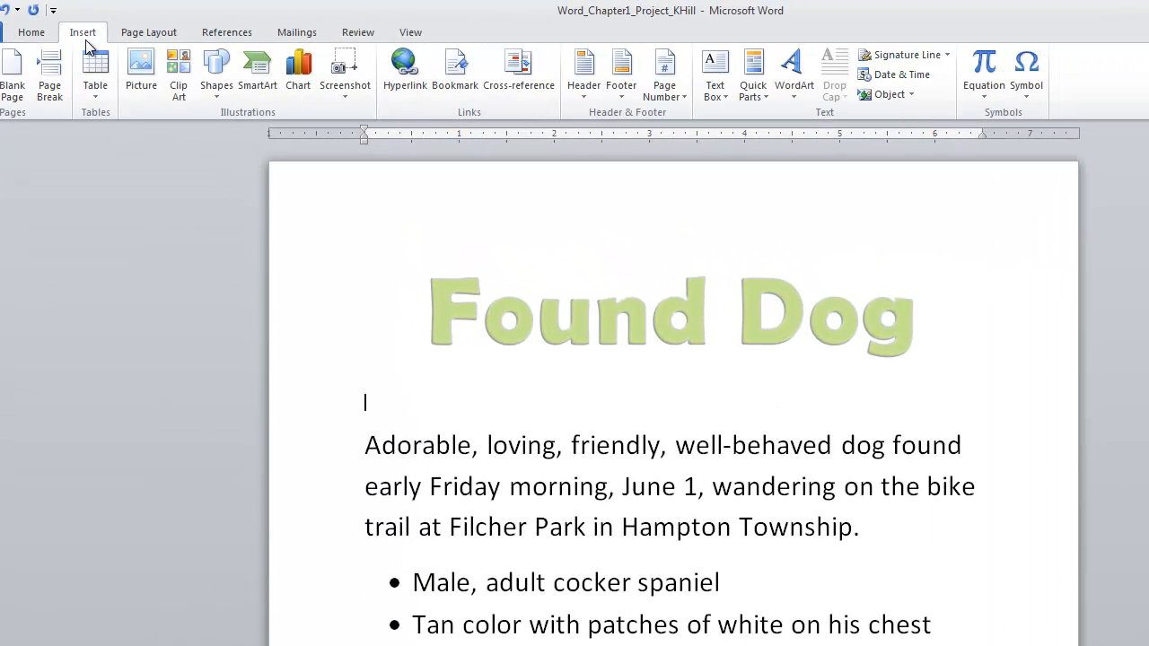
left_click(132, 77)
left_click_drag(530, 18, 900, 82)
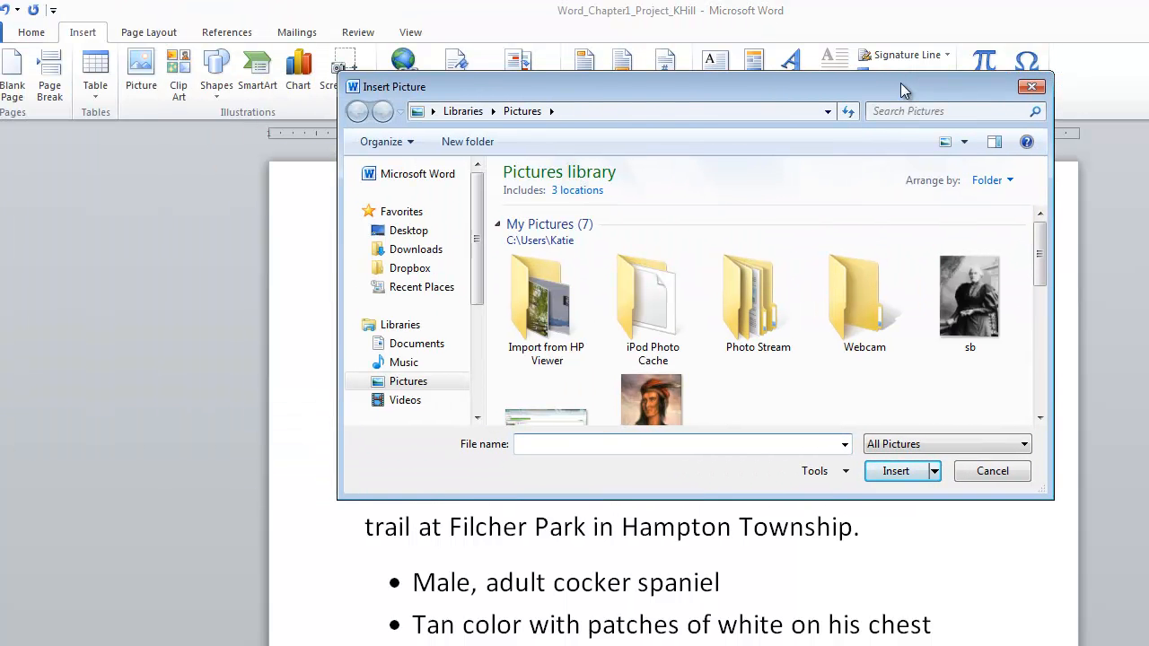
left_click(409, 232)
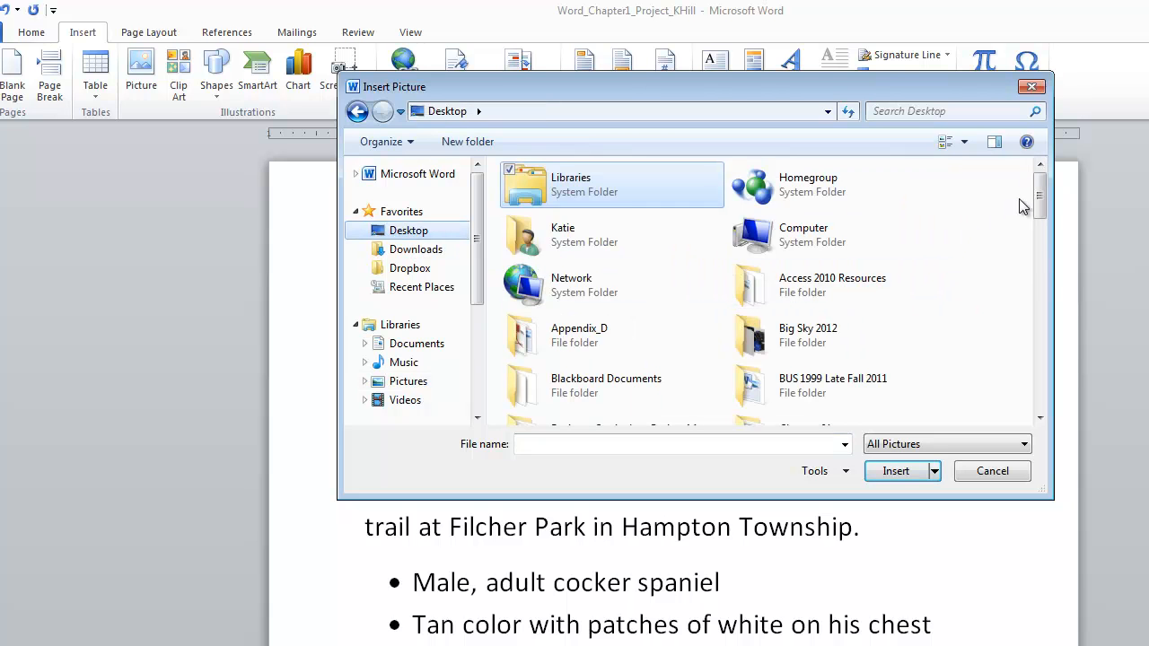
scroll(1022, 202, "down", 3)
double_click(835, 303)
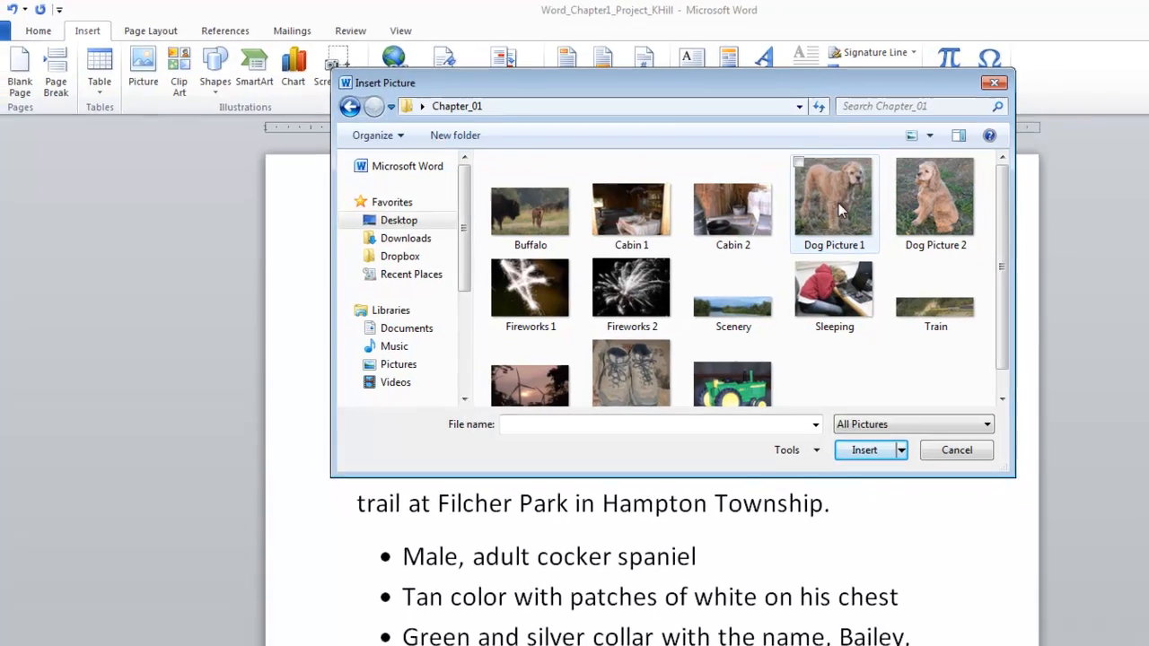
double_click(835, 207)
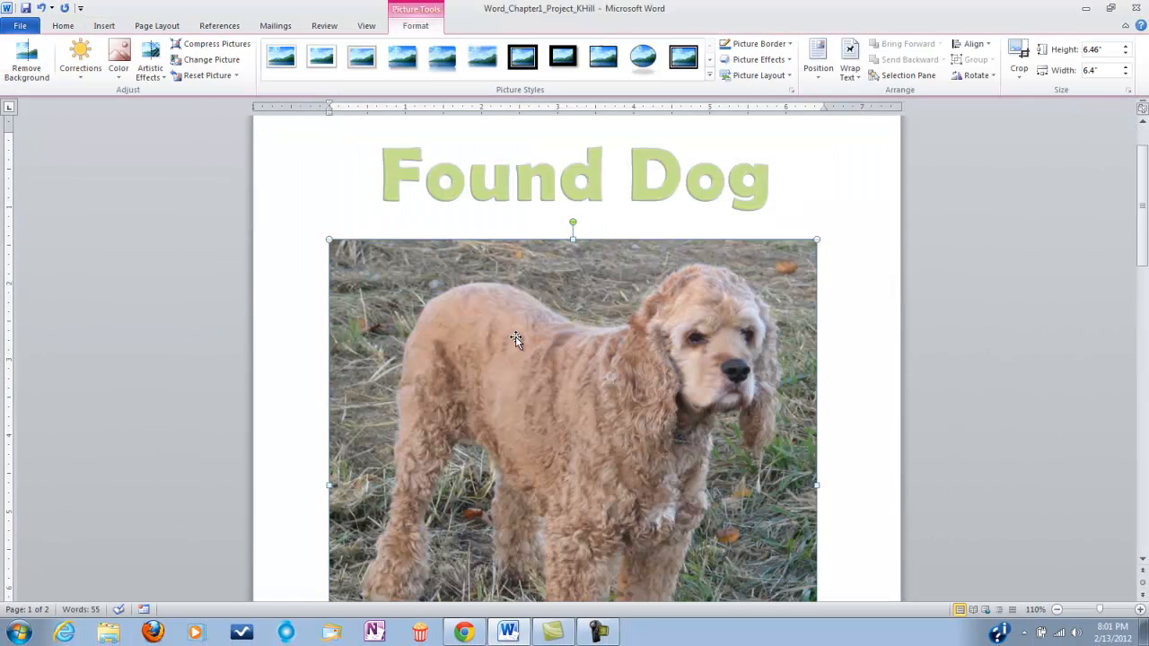
Examine how the inserted dog picture affects the page layout, and display its picture formatting options
scroll(529, 317, "down", 3)
scroll(529, 317, "down", 9)
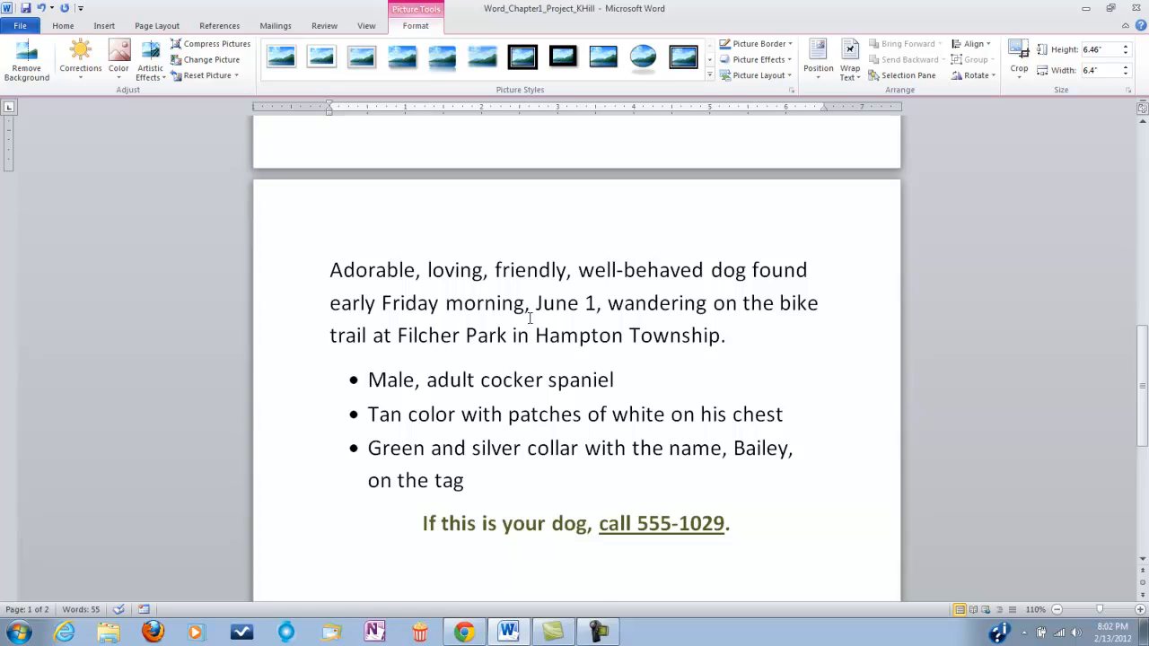
scroll(529, 318, "up", 9)
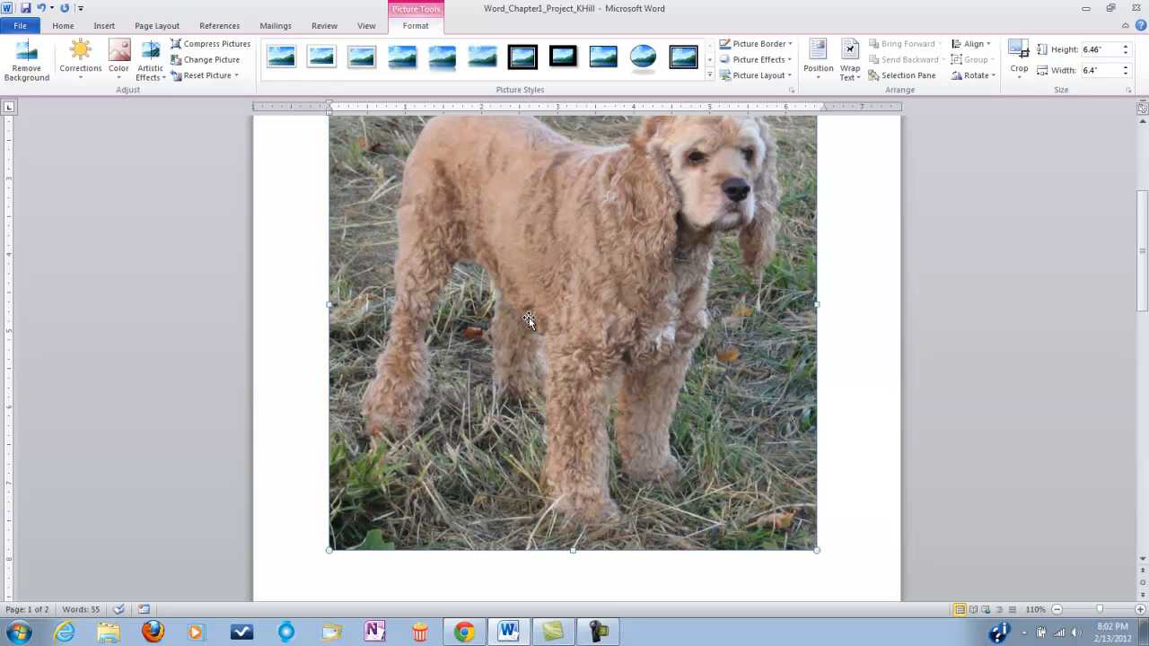
scroll(528, 318, "up", 2)
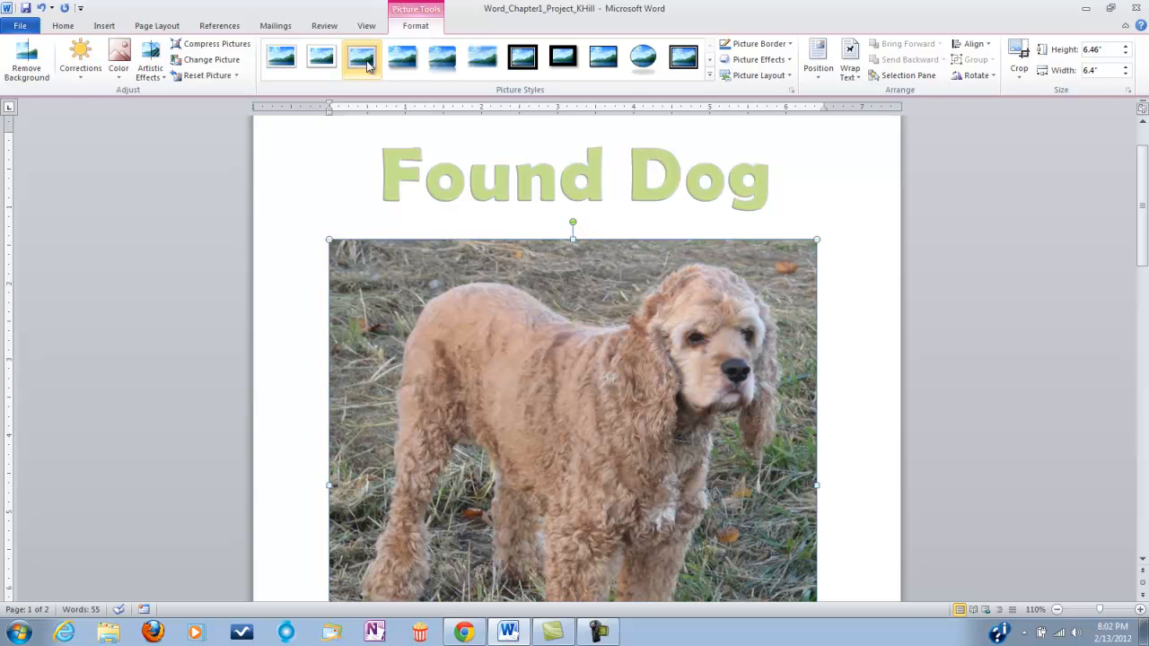
left_click(276, 240)
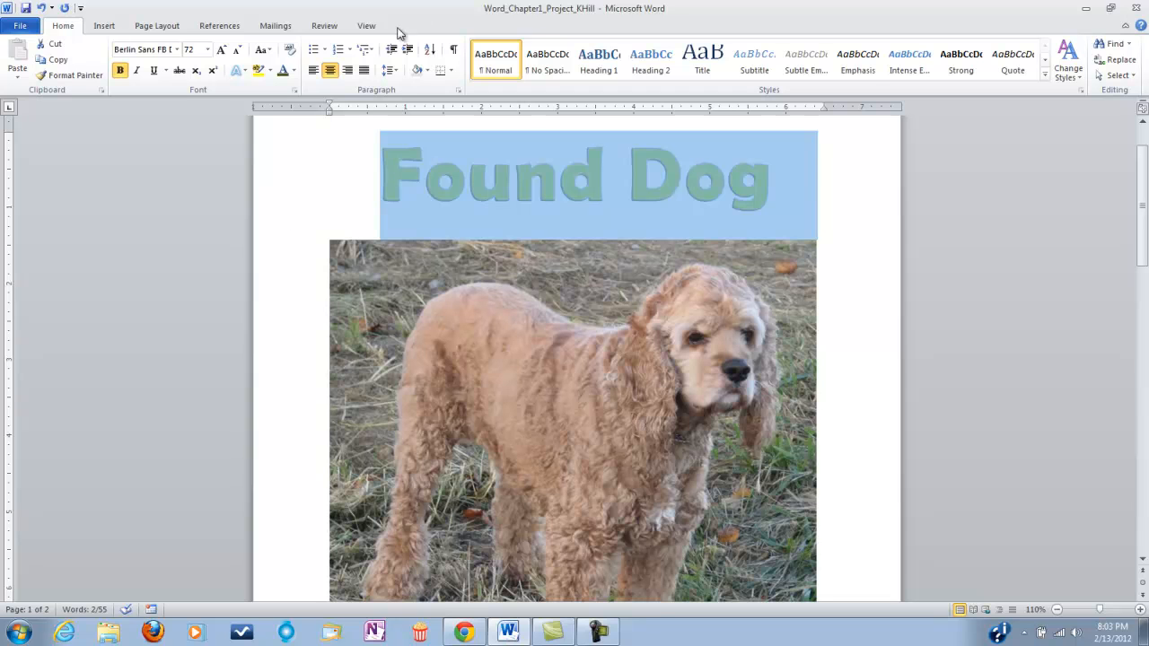
left_click(455, 325)
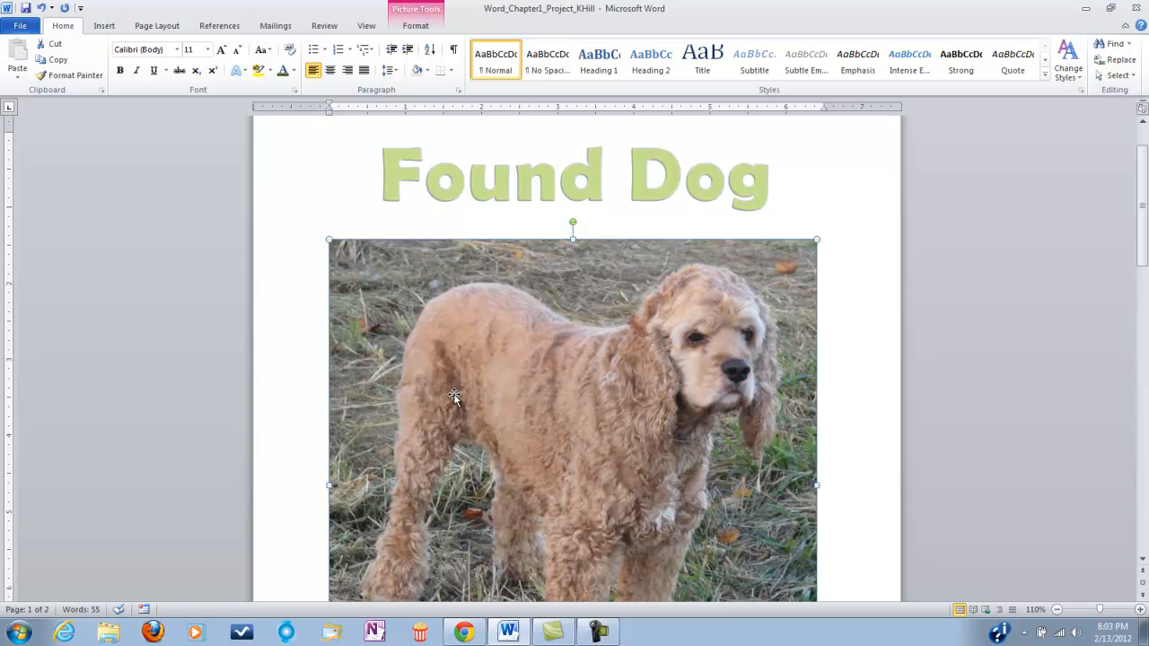
left_click(415, 27)
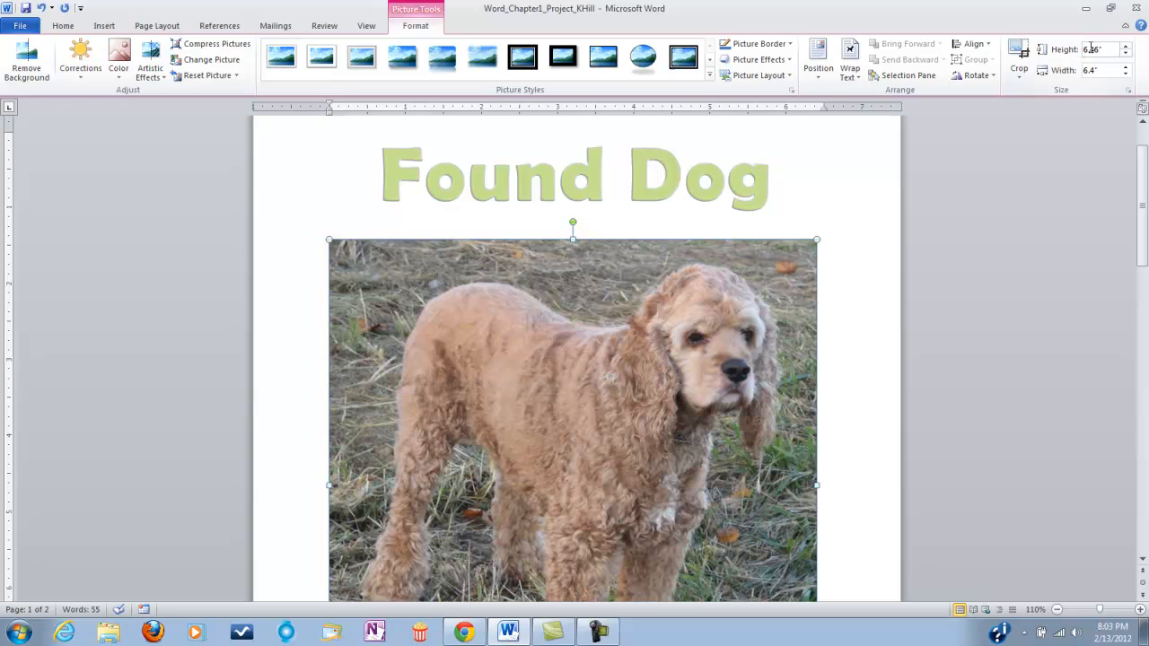
Try reducing only the dog picture's height to about 2.02 inches, and undo it
left_click_drag(1146, 192, 1144, 225)
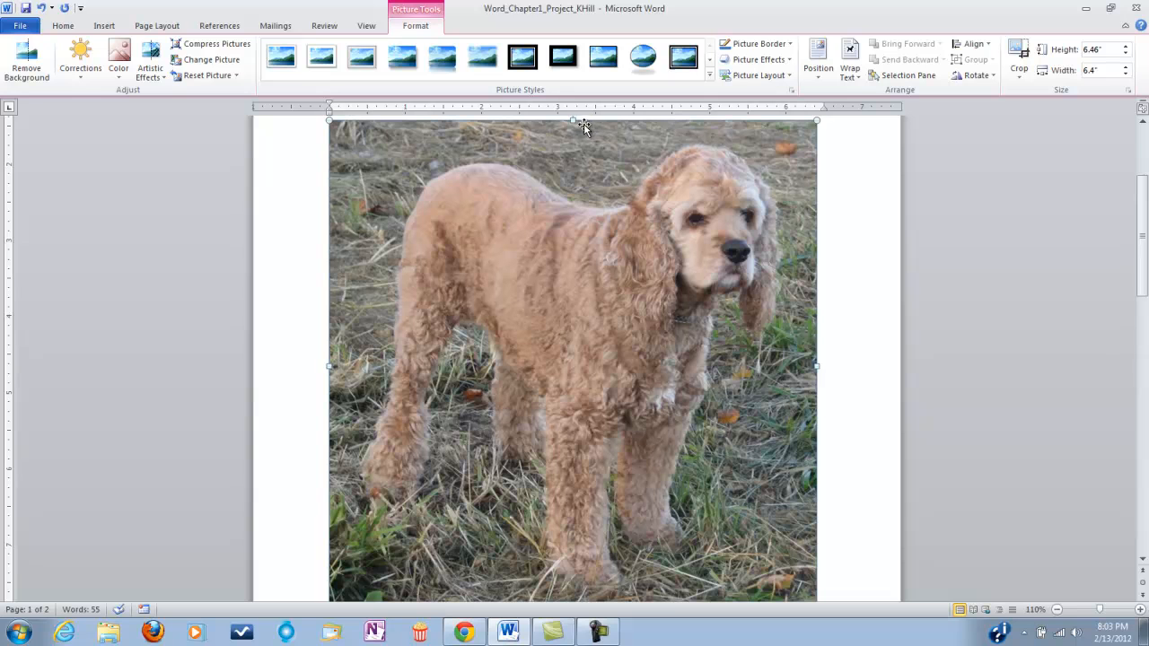
left_click_drag(574, 121, 573, 459)
scroll(795, 363, "up", 3)
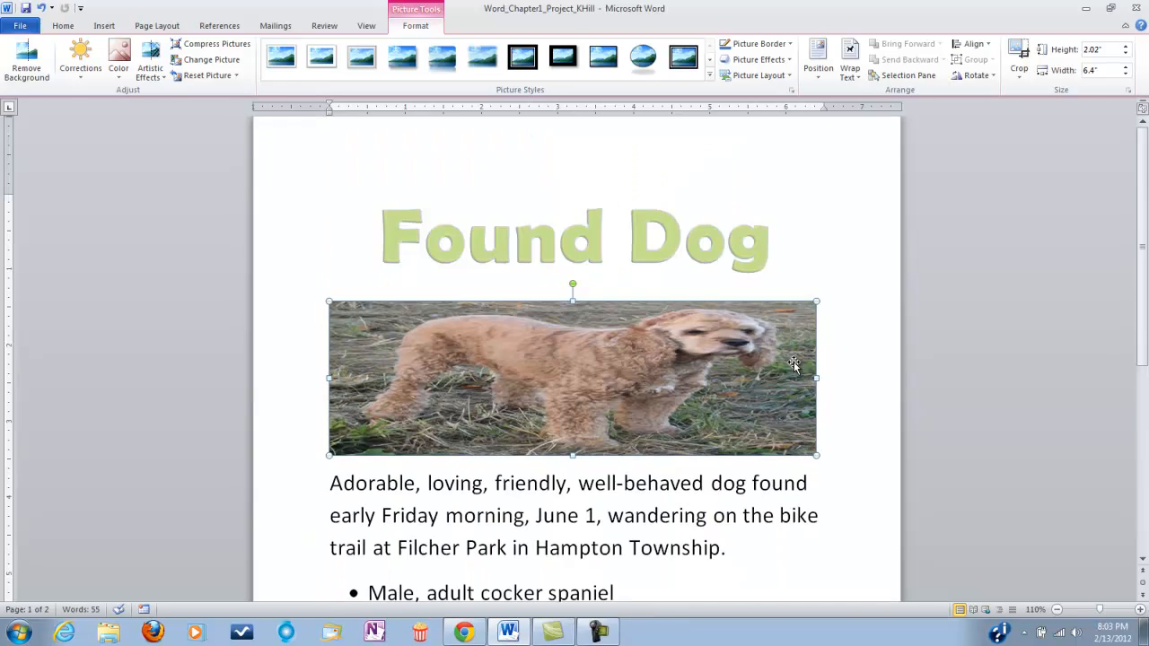
left_click(43, 9)
scroll(882, 277, "down", 5)
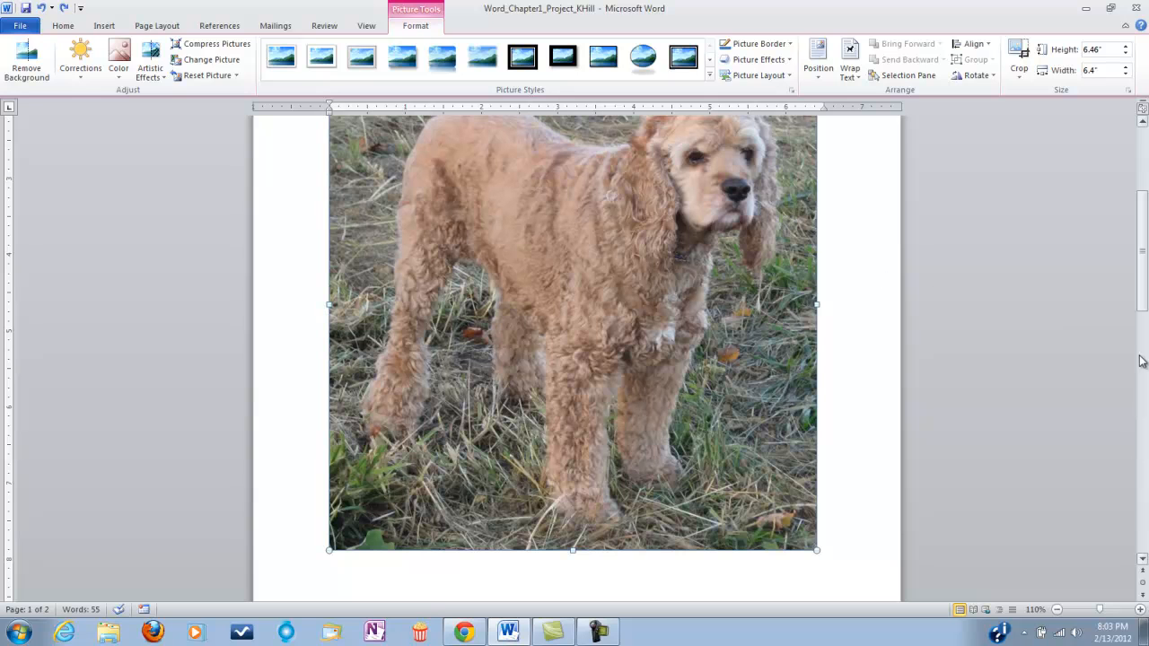
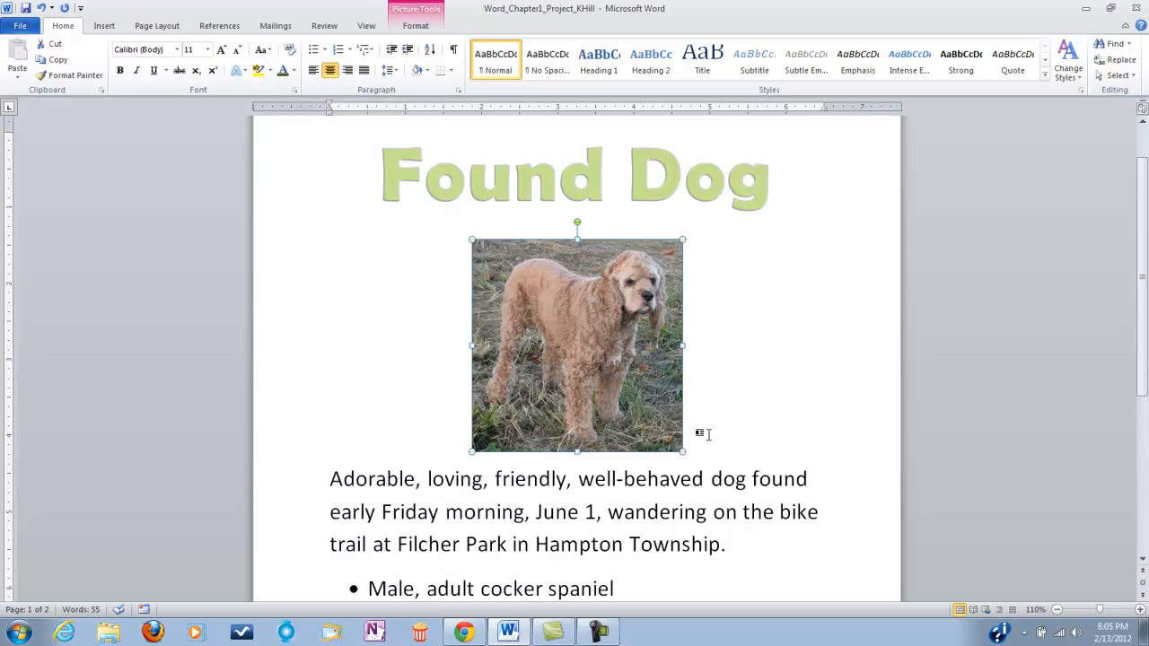
Insert Dog Picture 2 from the Chapter_01 folder directly after the first dog picture
left_click(709, 434)
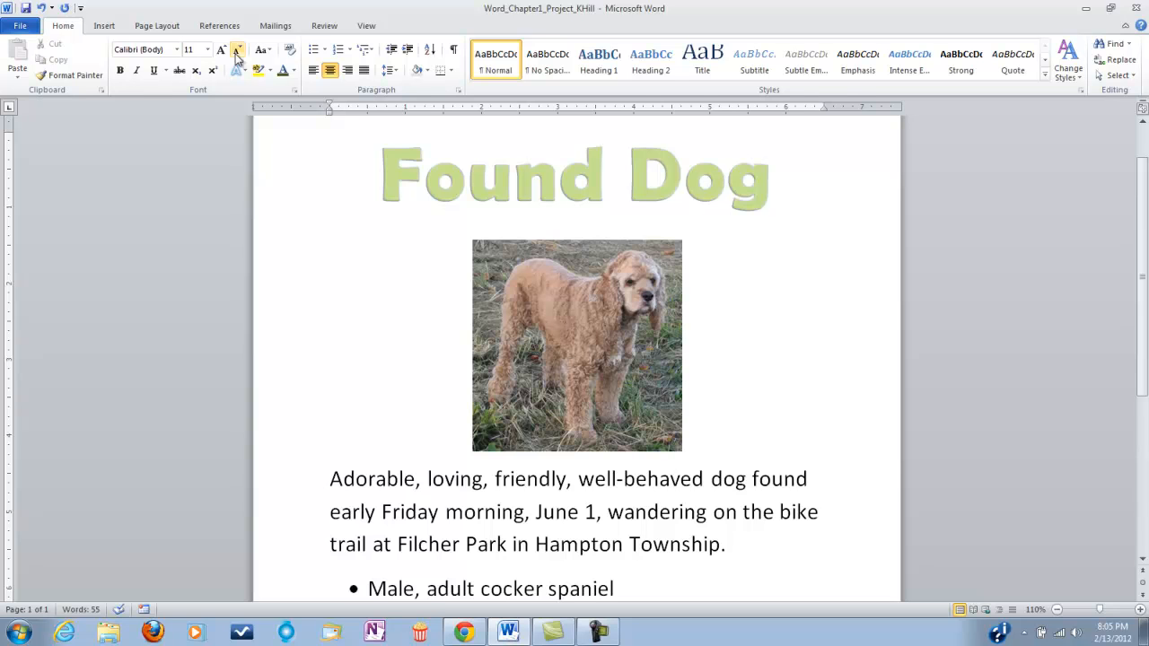
left_click(109, 26)
left_click(163, 70)
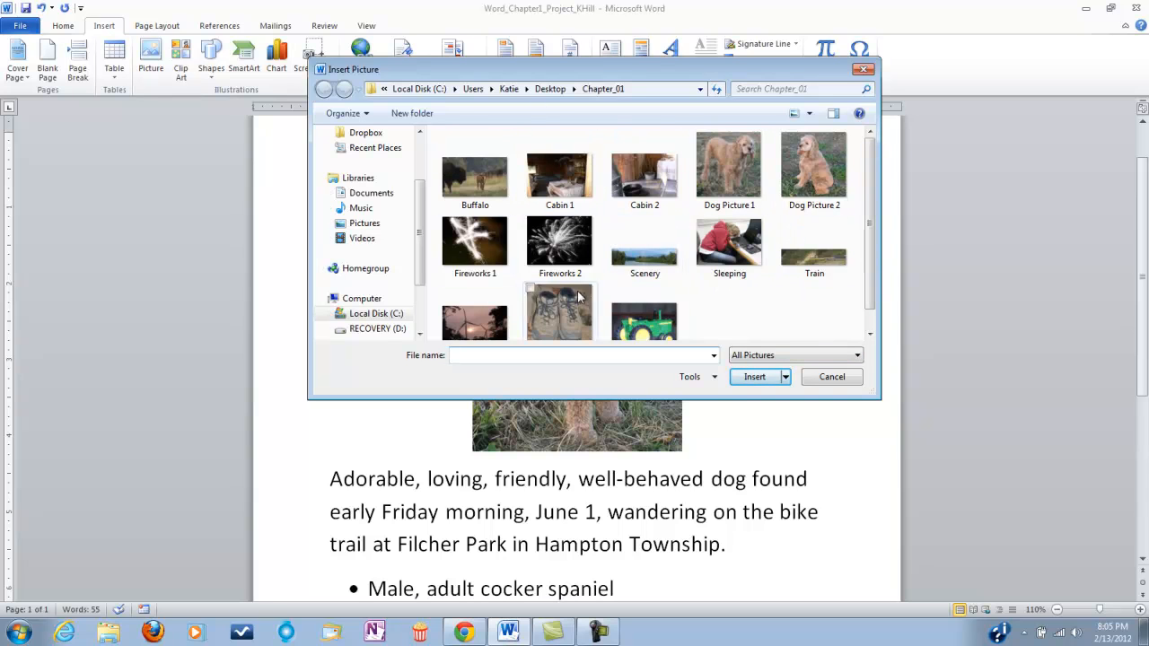
double_click(797, 197)
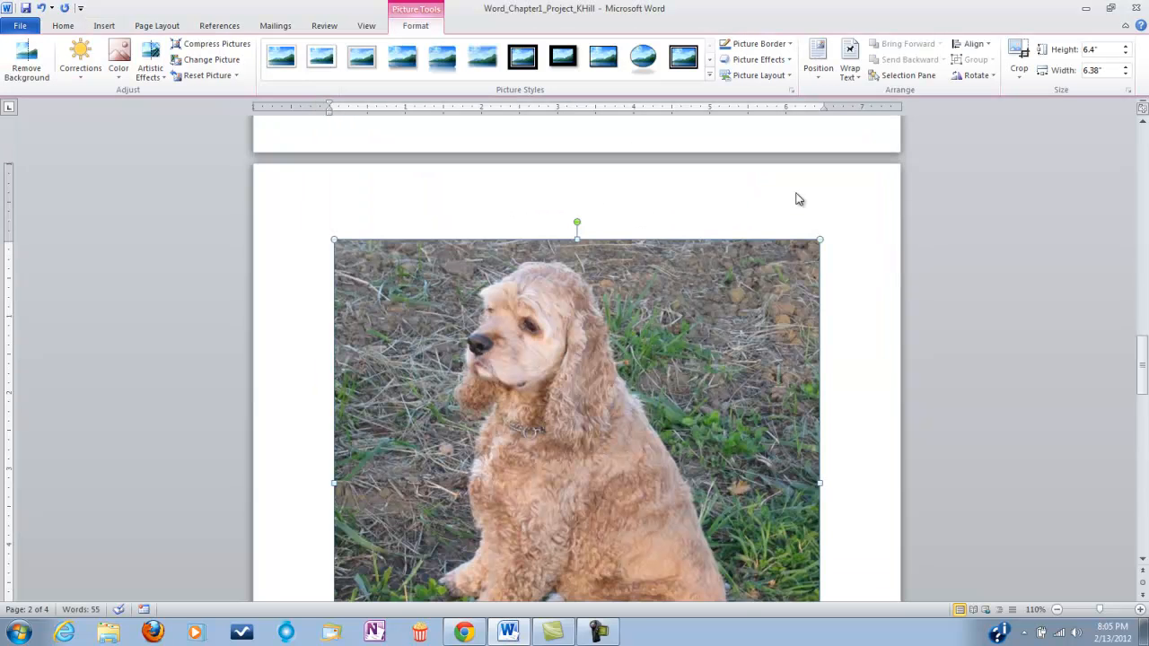
Shrink the sitting dog picture proportionally to about 3.06 by 3.04 inches so it fits beside the first picture
scroll(765, 257, "down", 5)
scroll(765, 258, "up", 12)
scroll(767, 262, "up", 10)
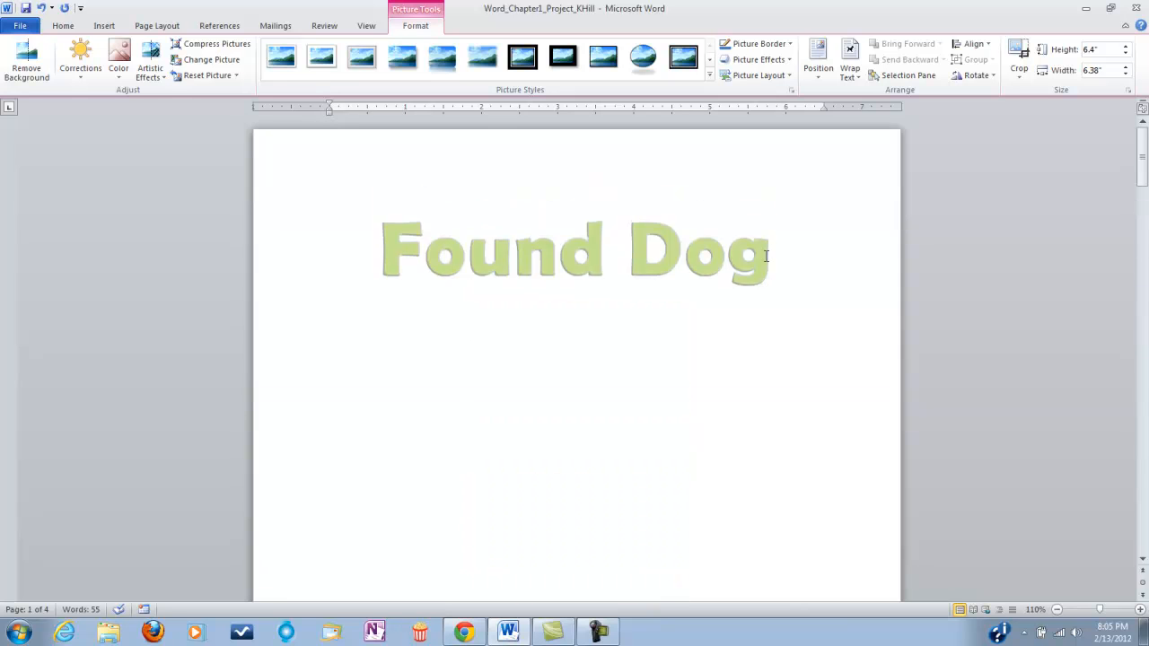
scroll(765, 255, "down", 10)
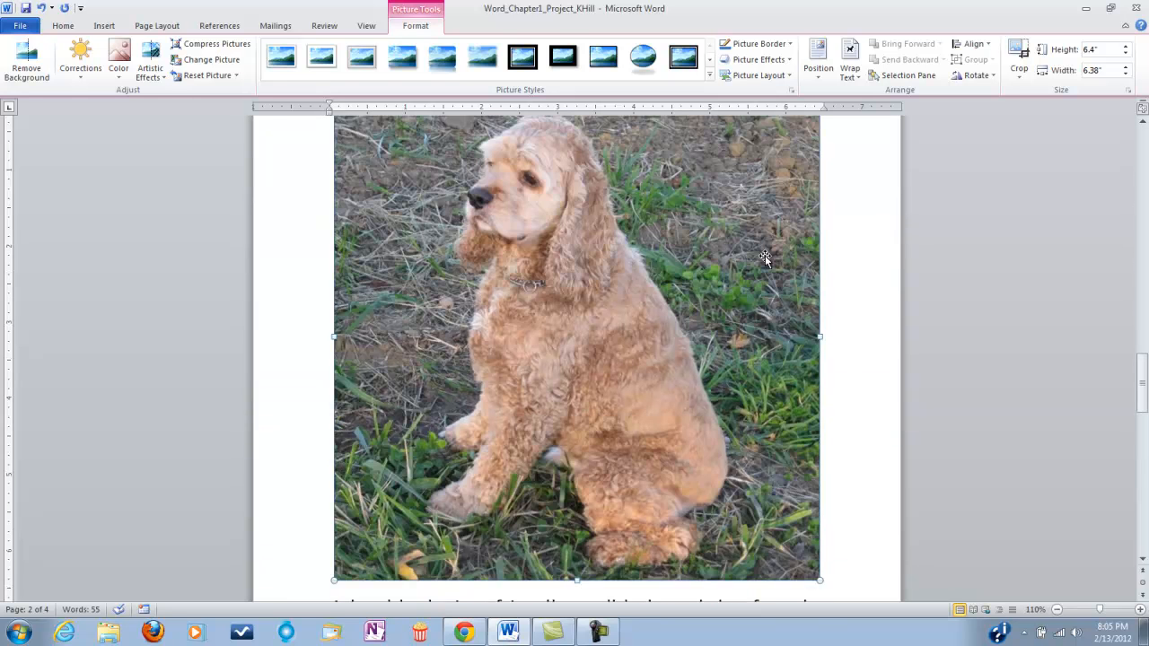
scroll(765, 255, "down", 4)
left_click_drag(339, 394, 590, 144)
scroll(687, 147, "up", 3)
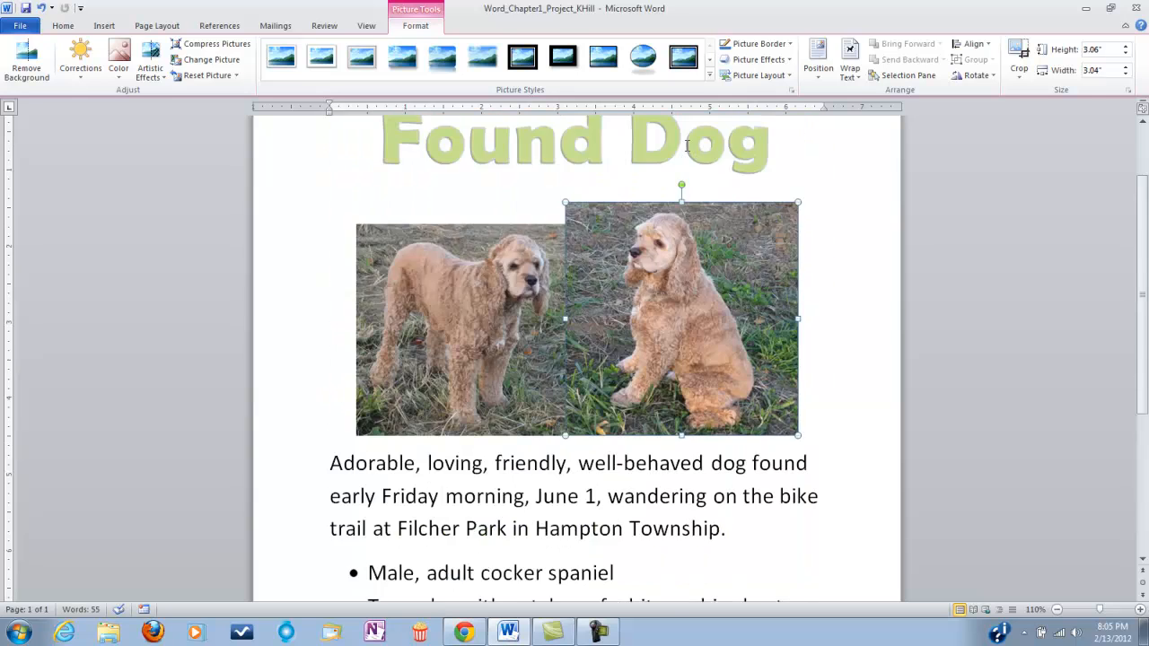
Reduce the sitting dog picture to about 2.76 by 2.75 inches to match the height of the picture beside it
scroll(686, 146, "down", 1)
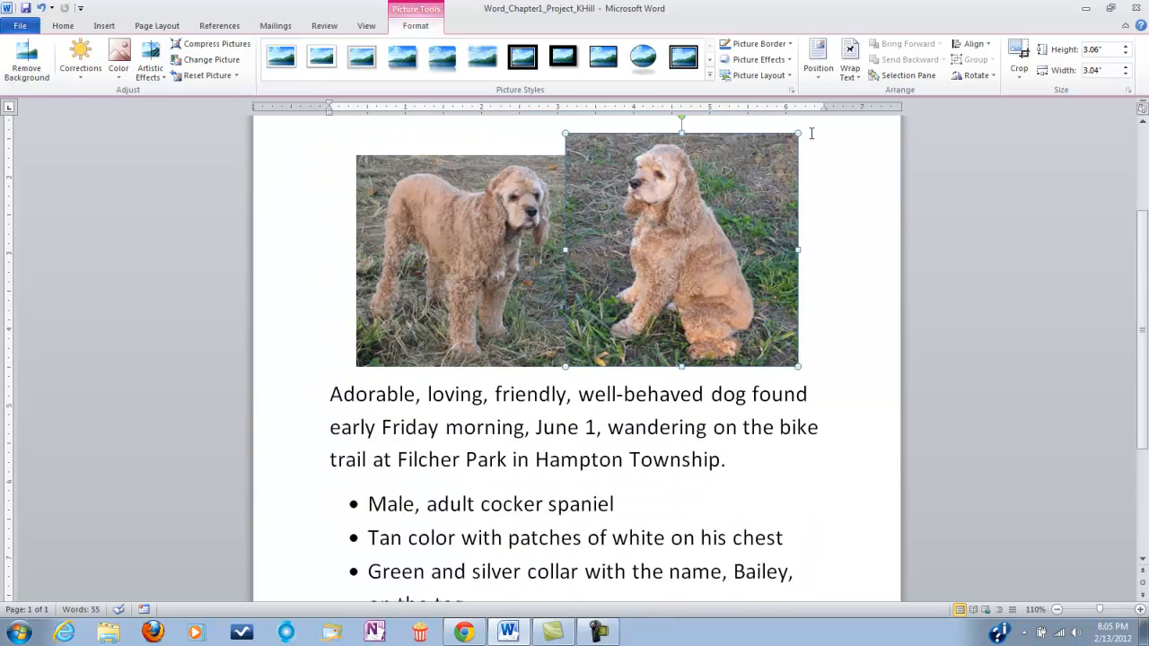
mouse_move(799, 134)
left_mouse_down()
mouse_move(780, 152)
mouse_move(782, 134)
left_mouse_up()
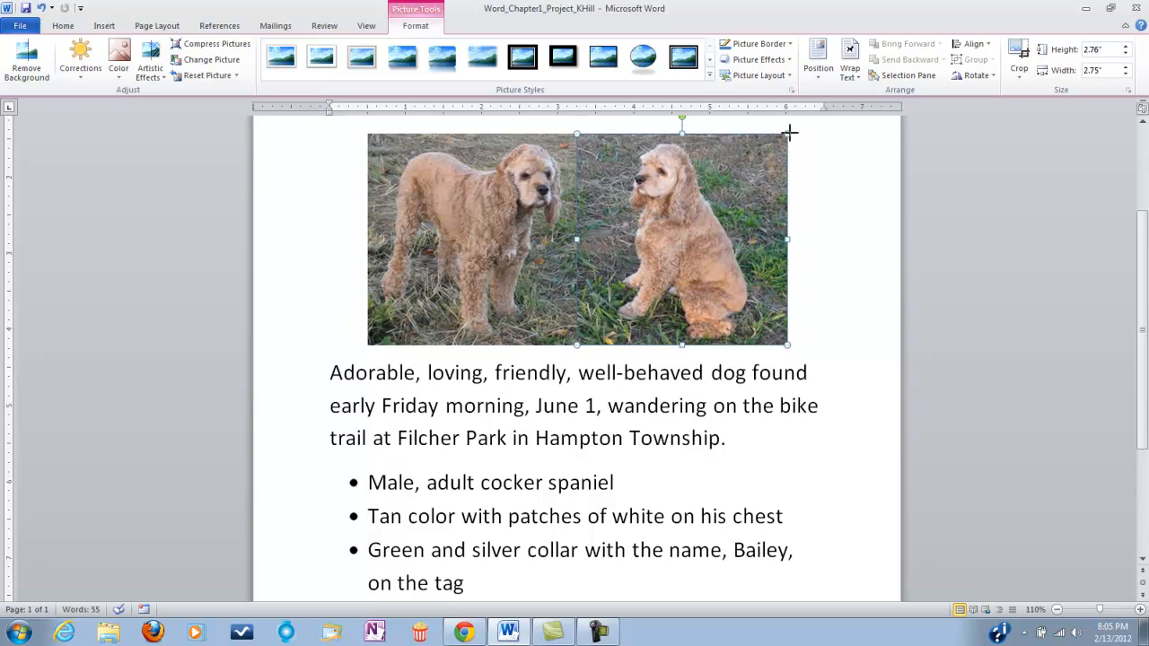
scroll(862, 205, "up", 3)
scroll(862, 205, "down", 6)
scroll(862, 204, "up", 6)
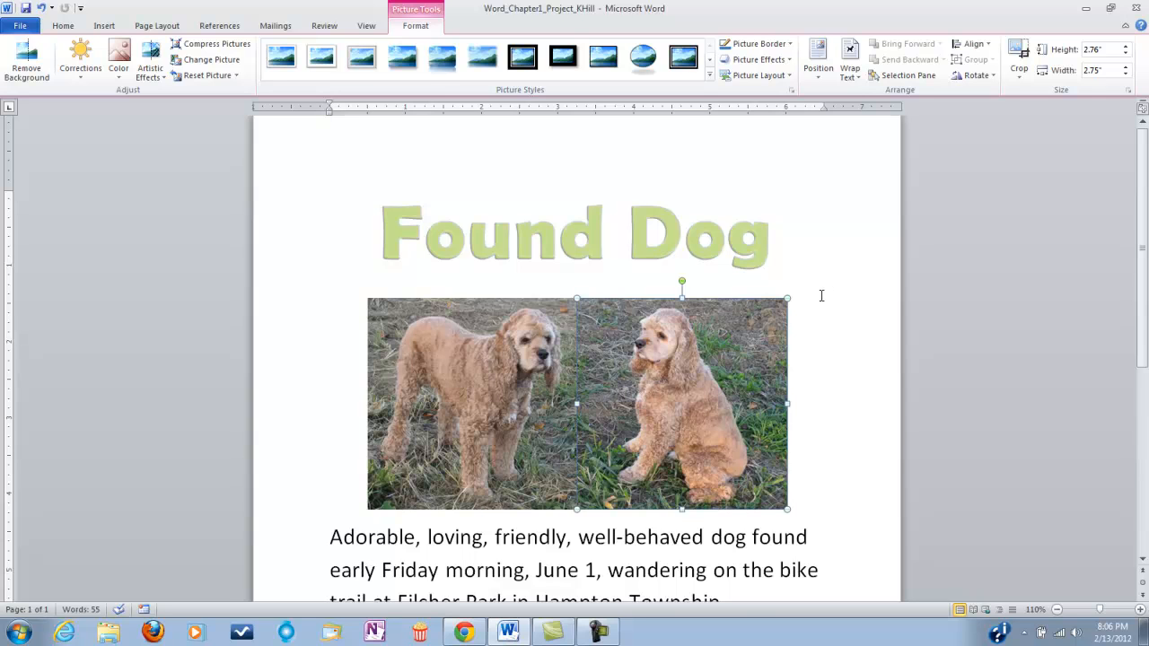
Apply a parallel 3-D rotation effect to the standing dog picture so that its top edge slants up toward the sitting dog picture
left_click(435, 386)
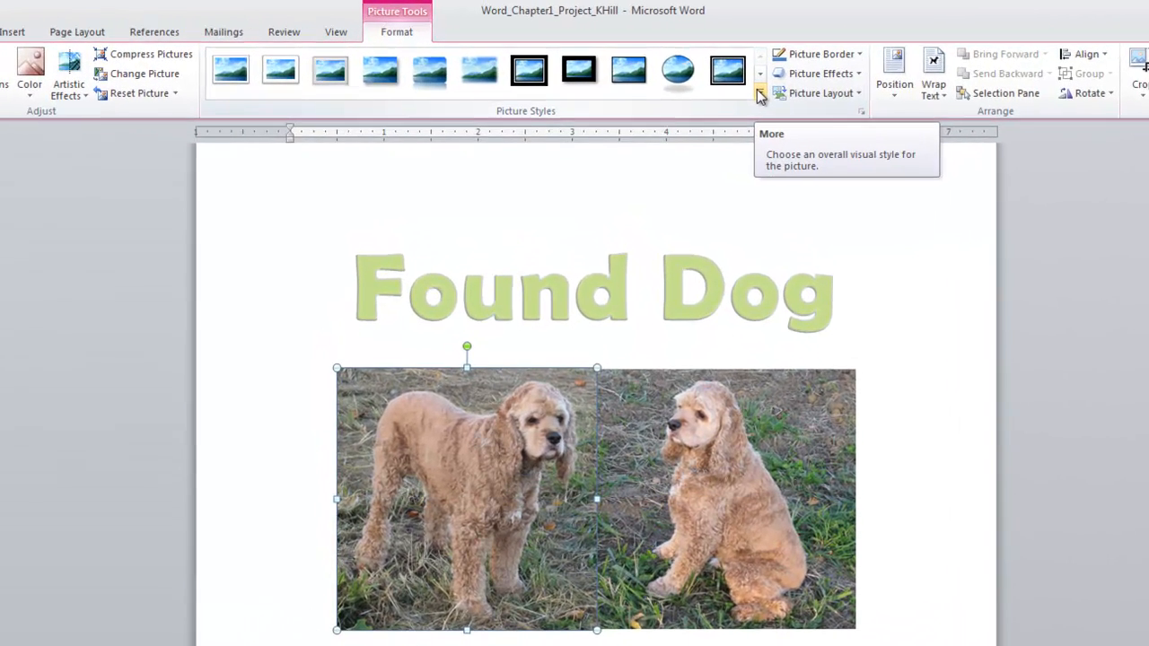
left_click(709, 78)
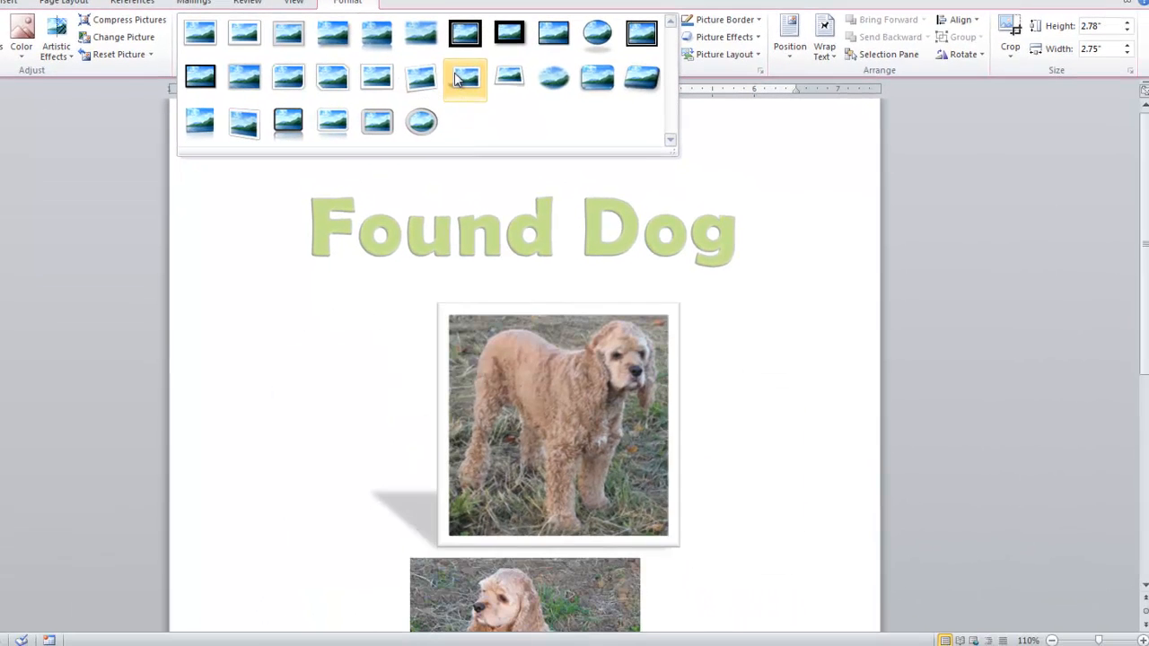
left_click(355, 4)
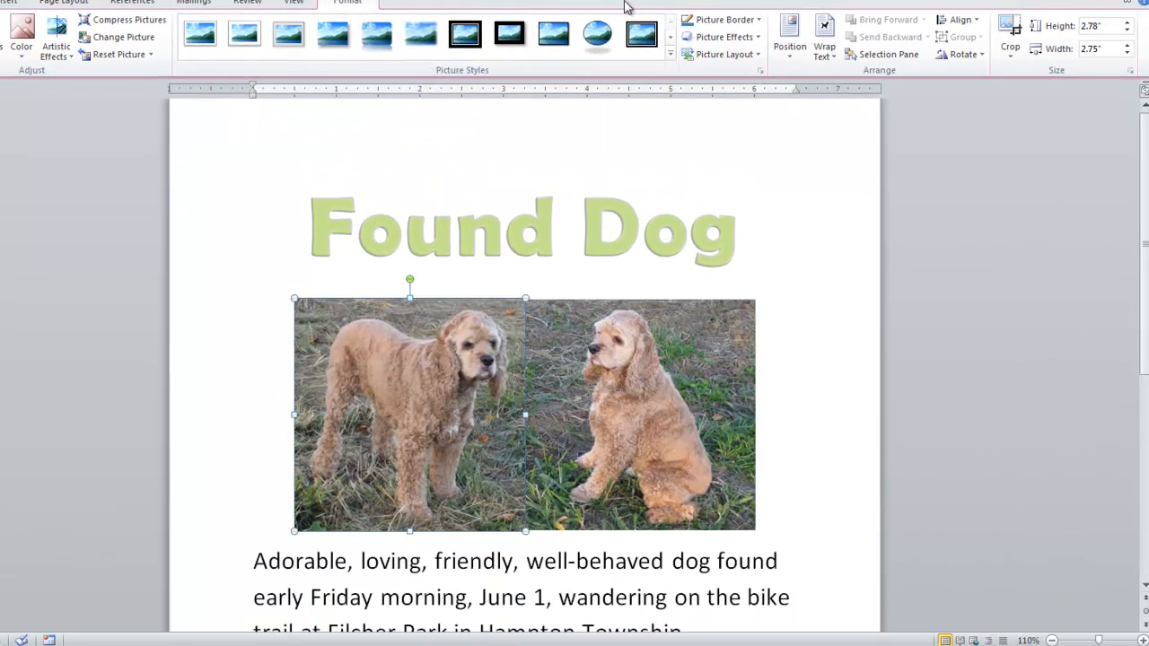
left_click(727, 37)
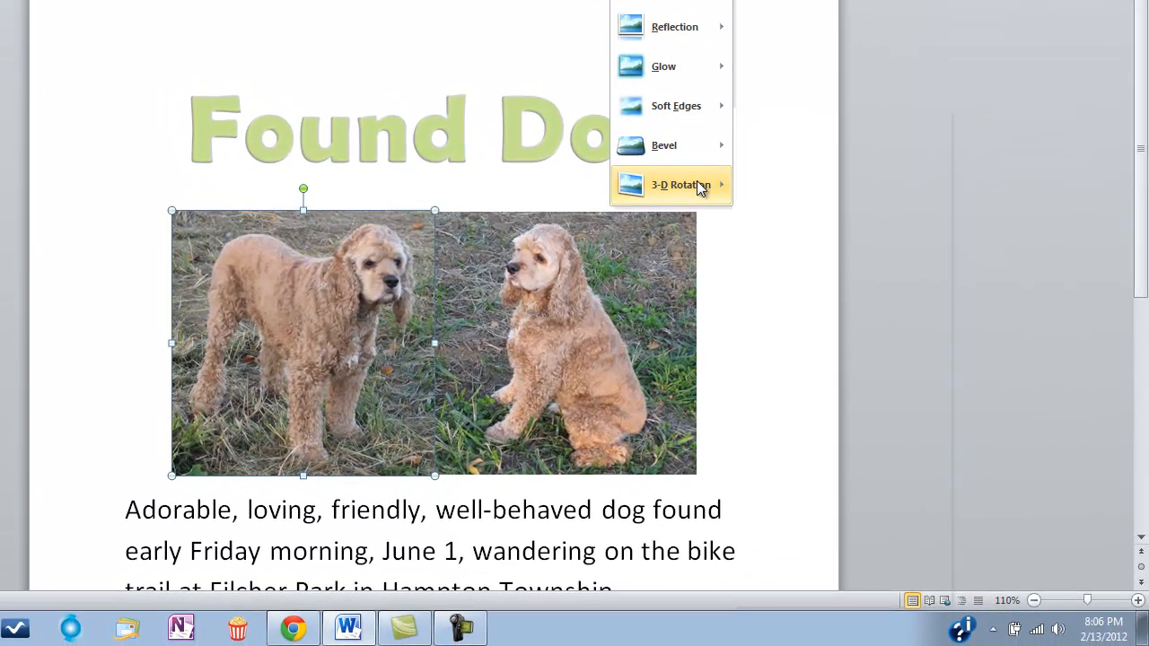
mouse_move(757, 277)
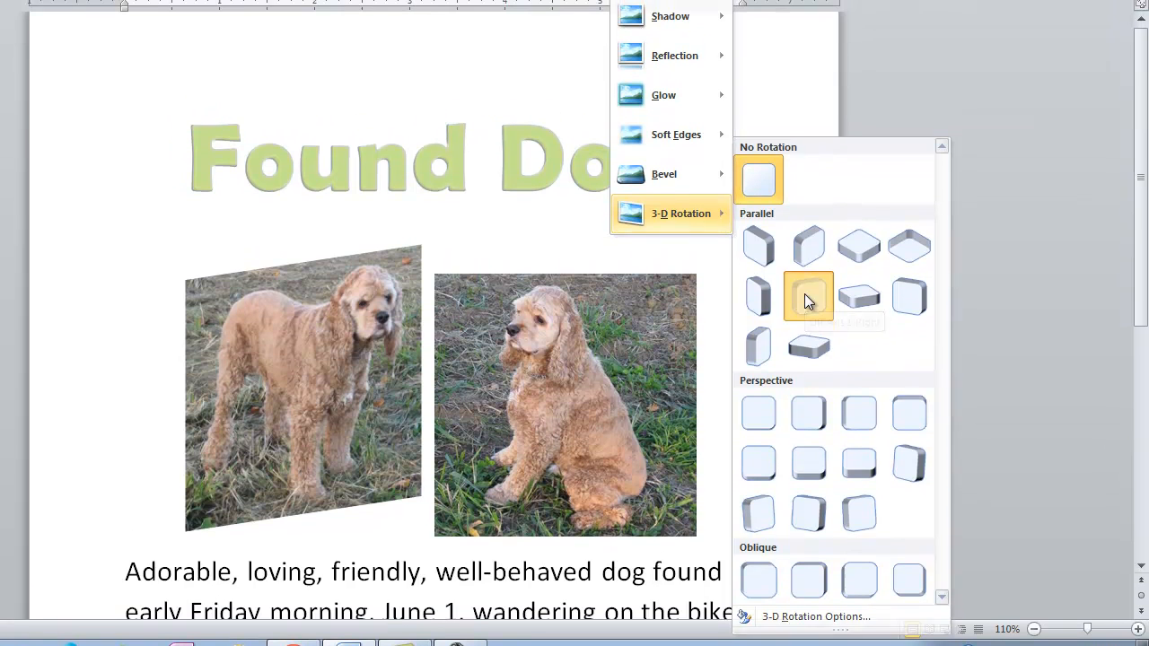
left_click(807, 273)
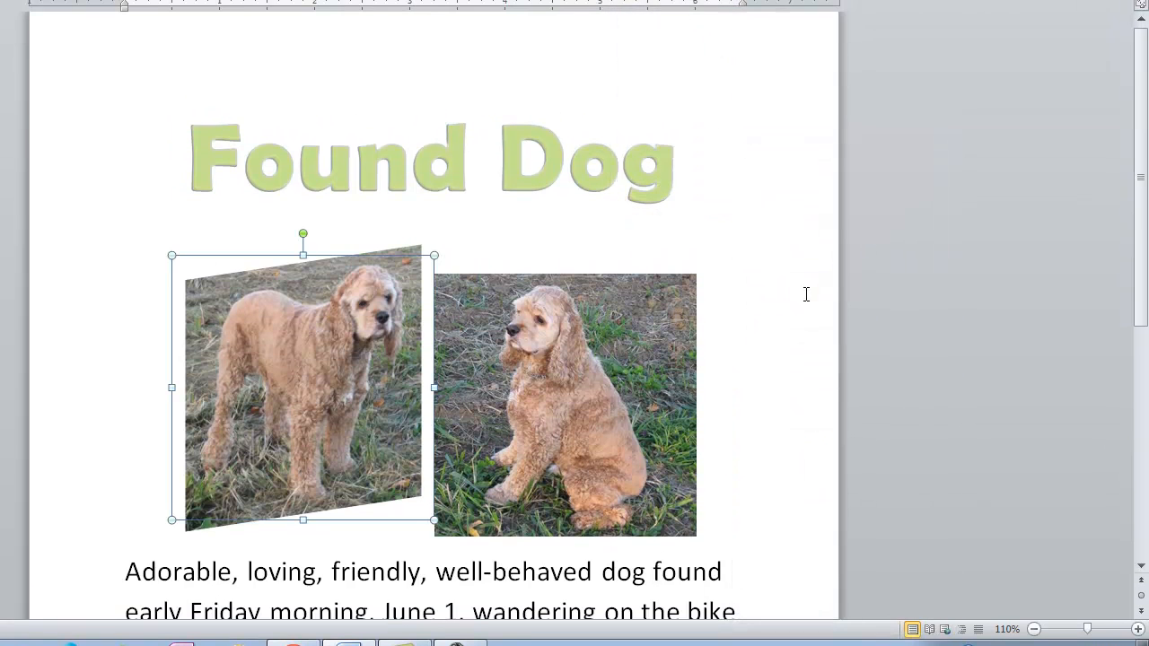
Apply the mirrored parallel 3-D rotation effect to the sitting dog picture so that its top edge slants up toward the standing dog picture
left_click(565, 372)
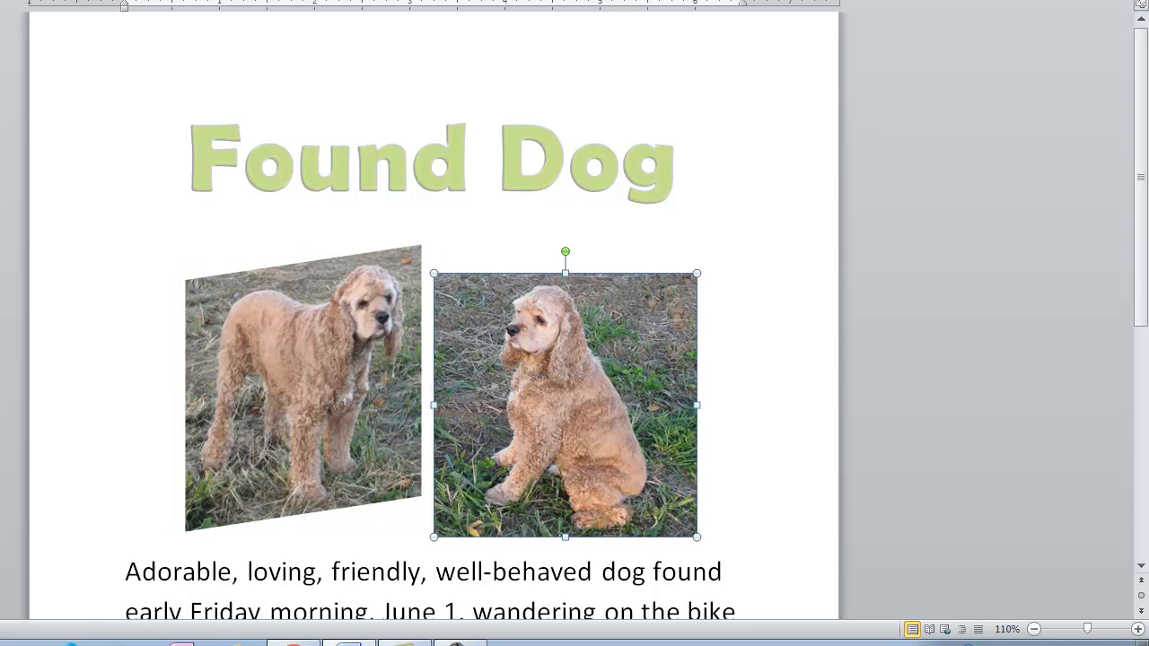
left_click(628, 1)
mouse_move(667, 213)
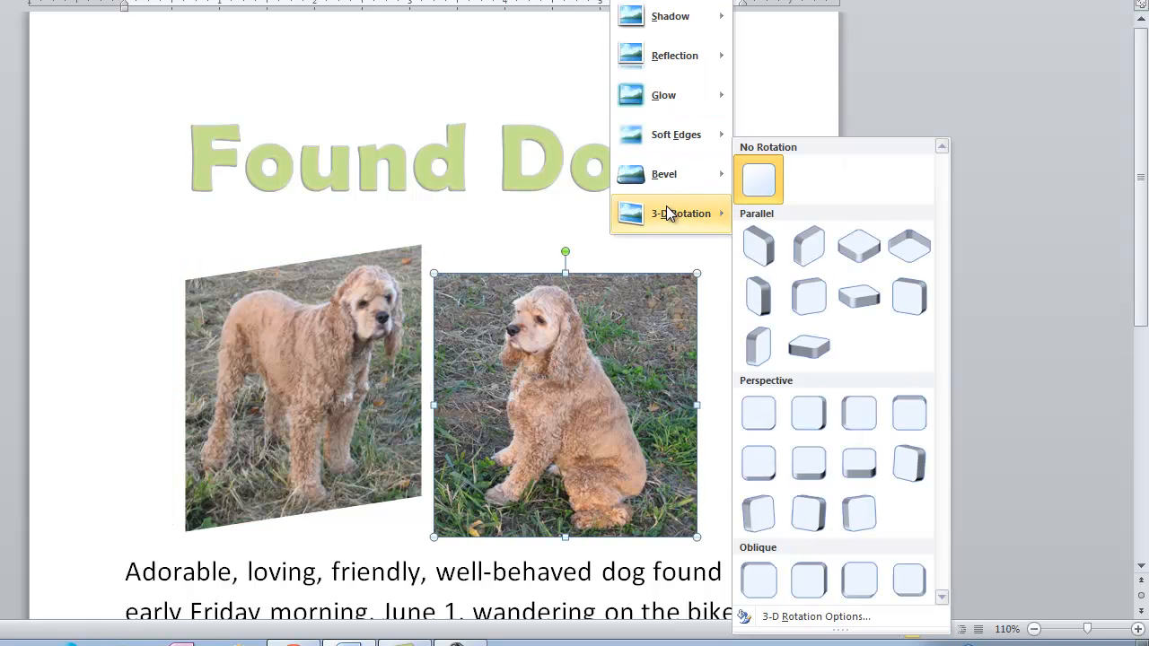
left_click(906, 303)
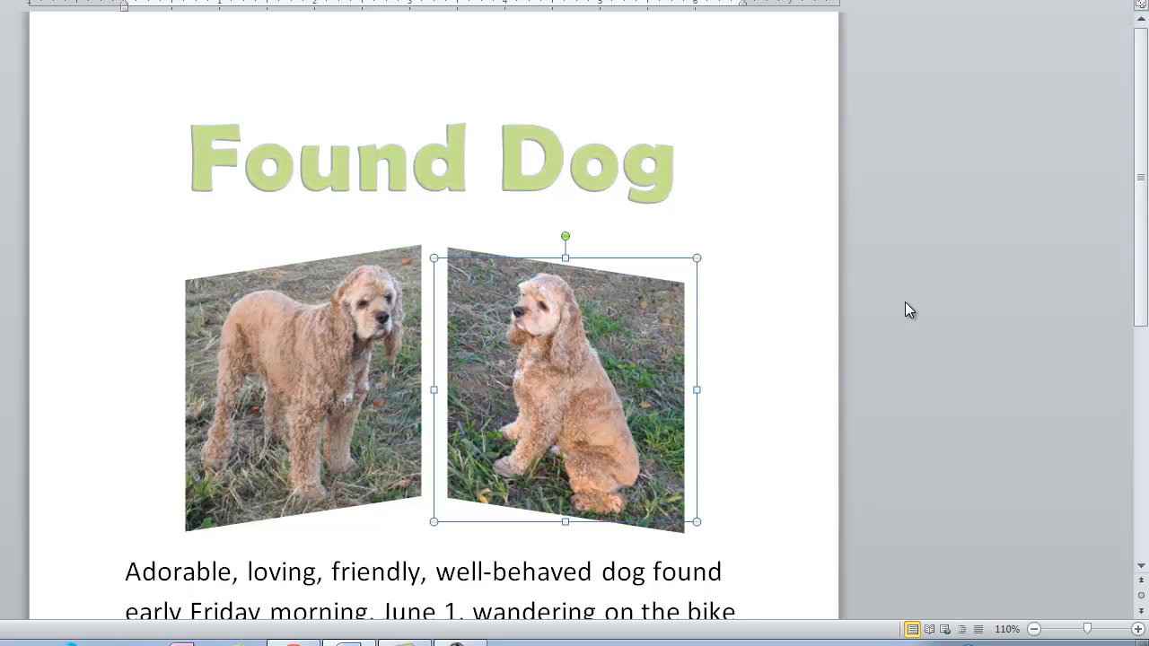
left_click(459, 644)
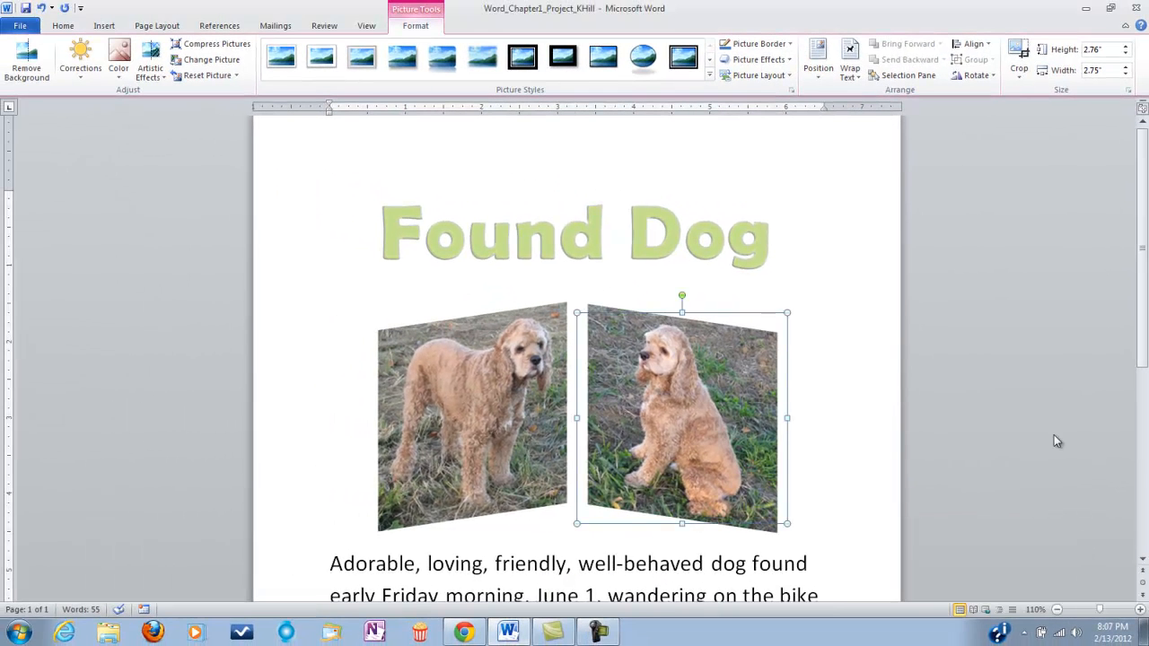
Add the largest green glow variation around the standing dog picture
left_click(549, 382)
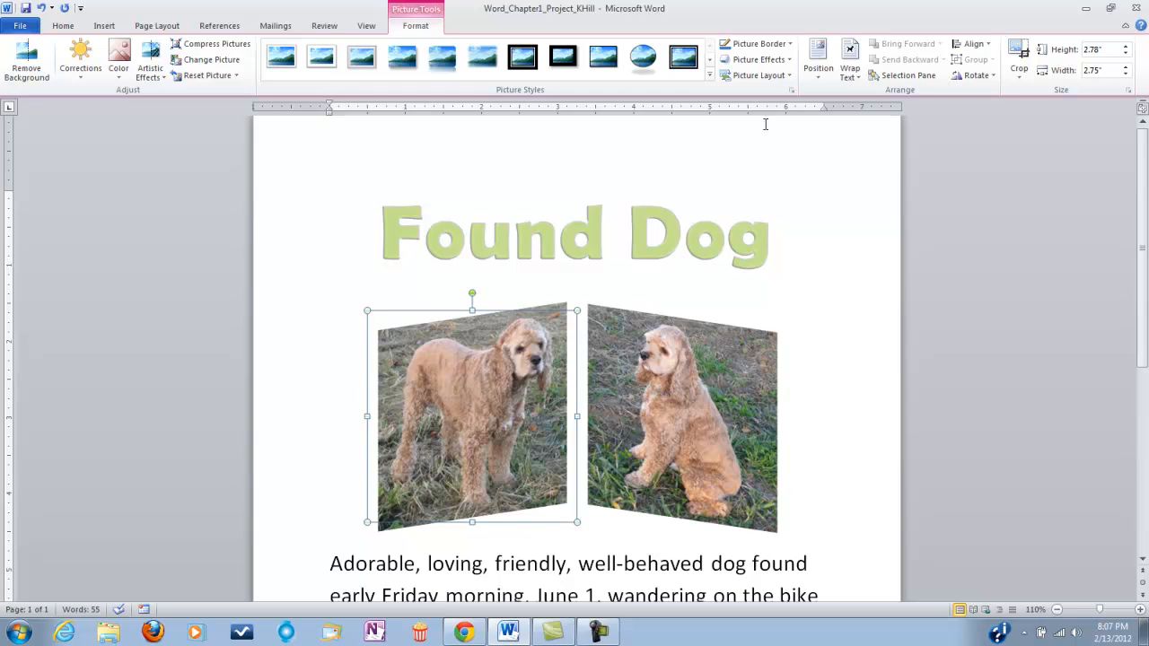
left_click(780, 47)
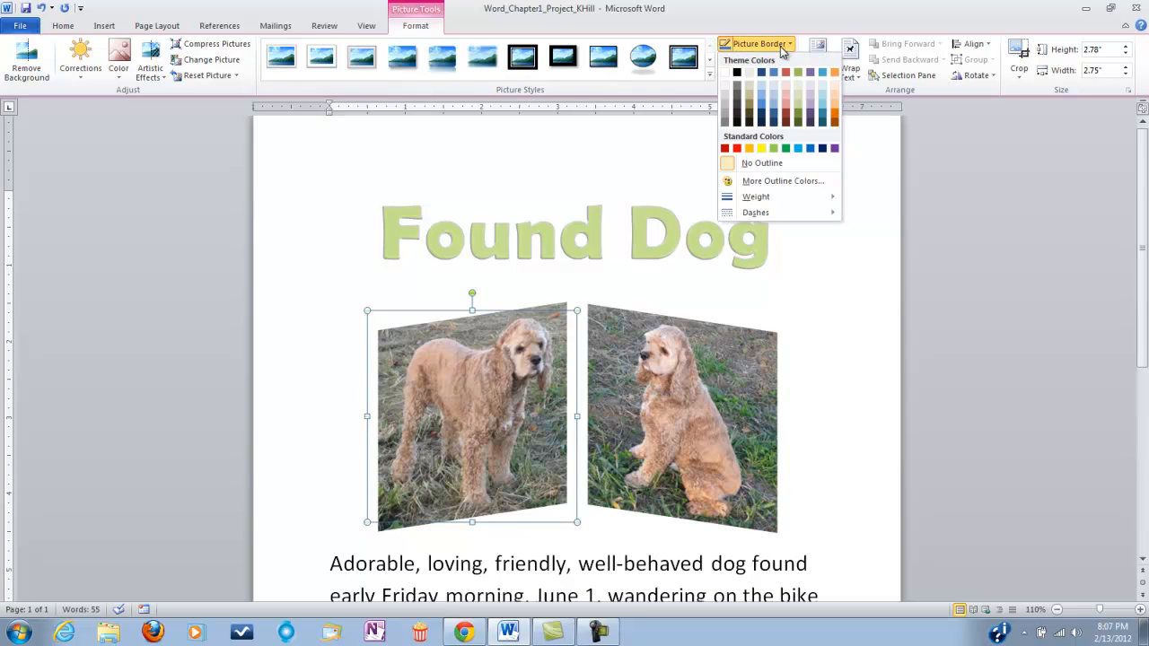
left_click(780, 51)
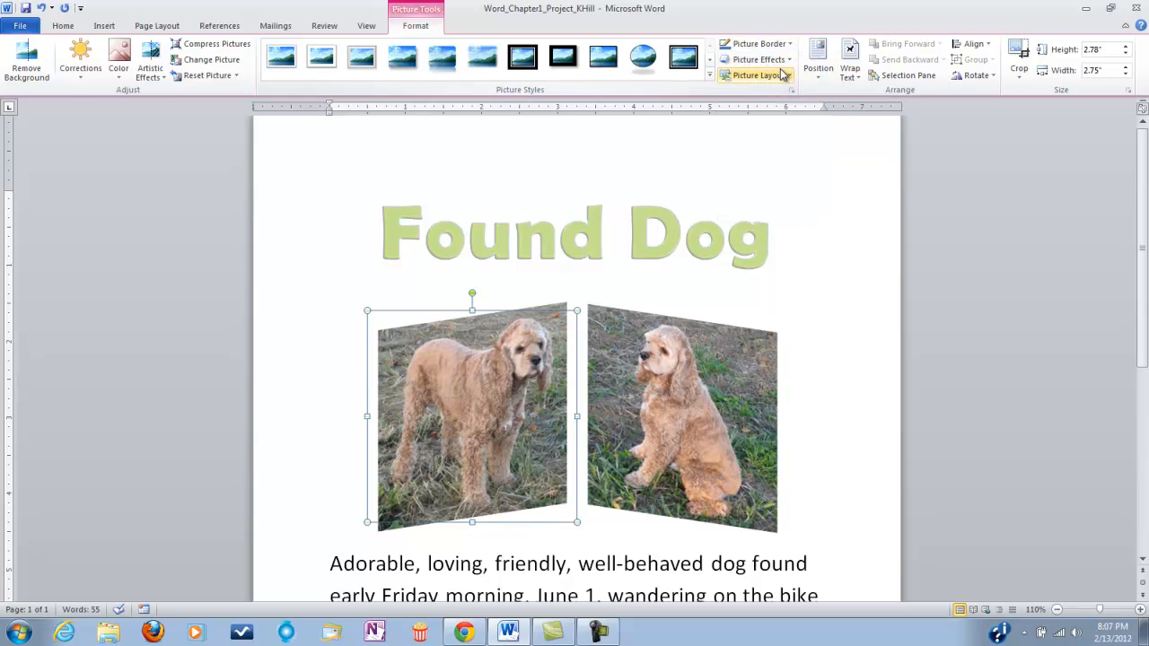
left_click(781, 60)
mouse_move(790, 186)
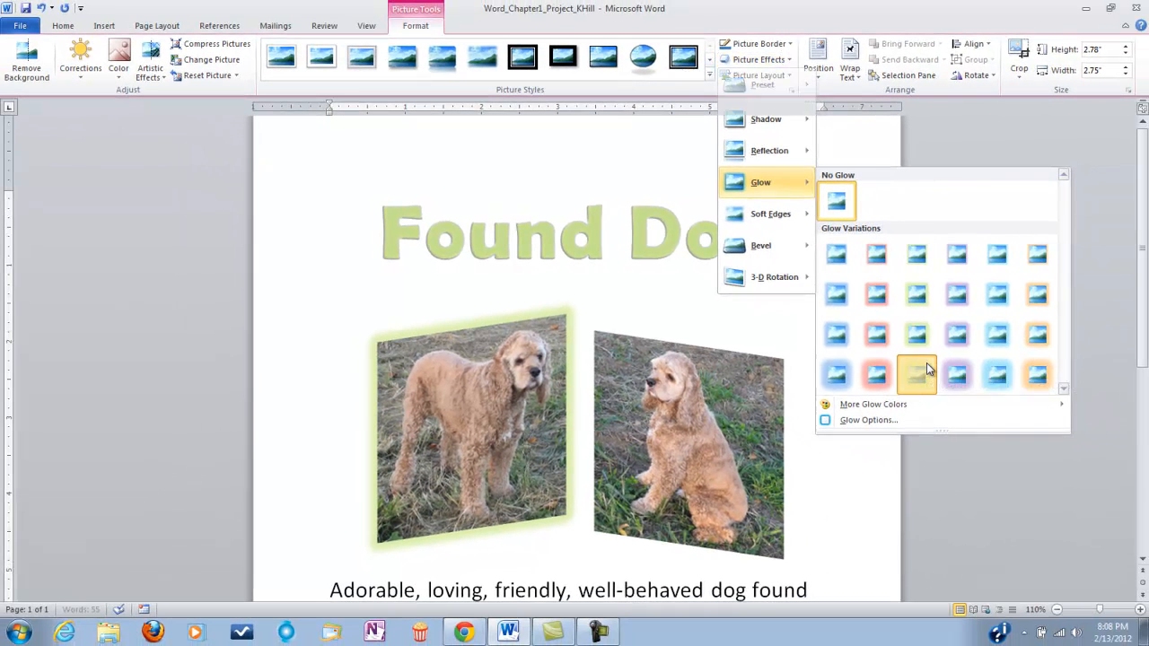
left_click(1025, 395)
Add the same large green glow around the sitting dog picture, and check the flyer from top to bottom
left_click(790, 471)
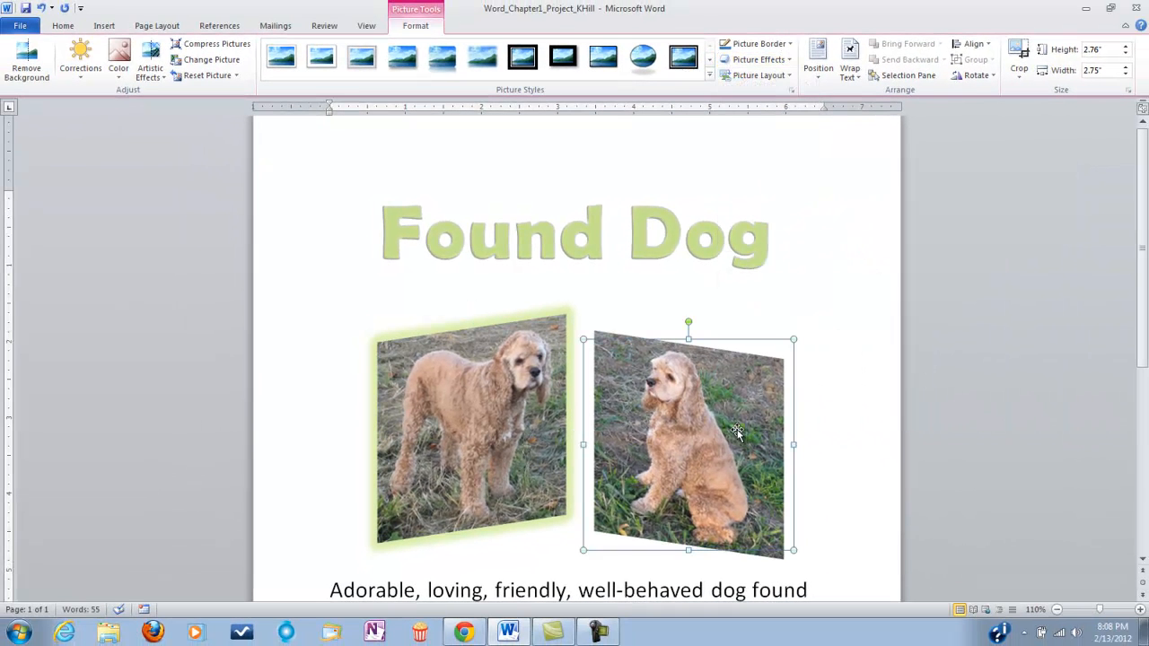
left_click(759, 59)
mouse_move(793, 184)
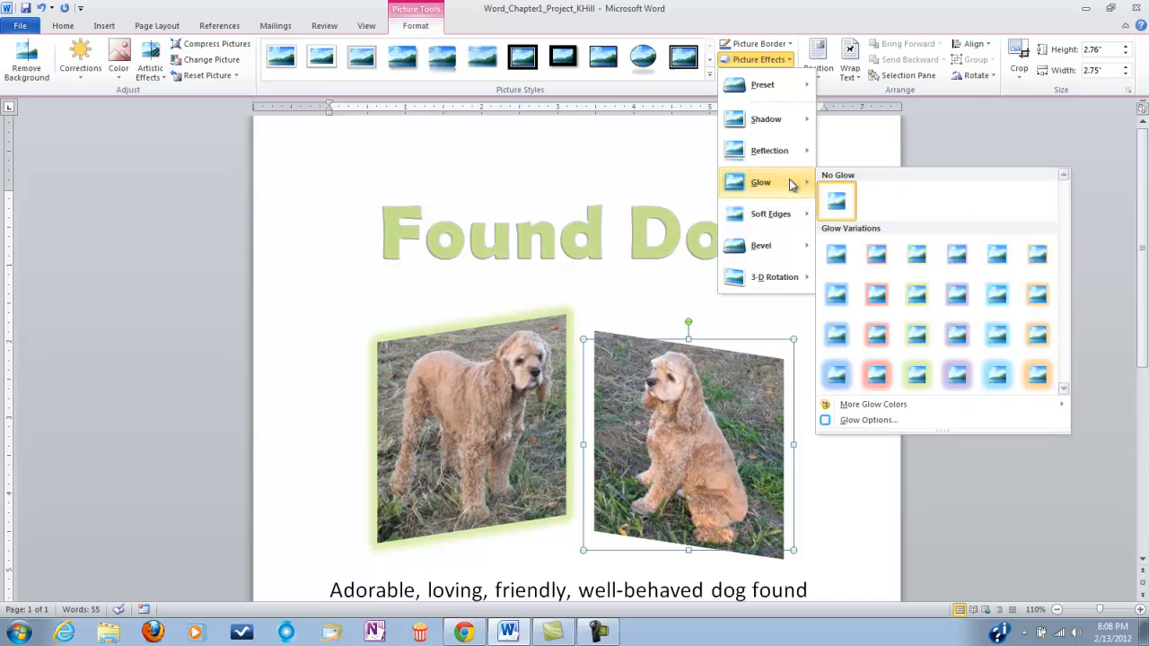
left_click(916, 373)
left_click(833, 318)
scroll(836, 318, "down", 3)
scroll(837, 319, "down", 3)
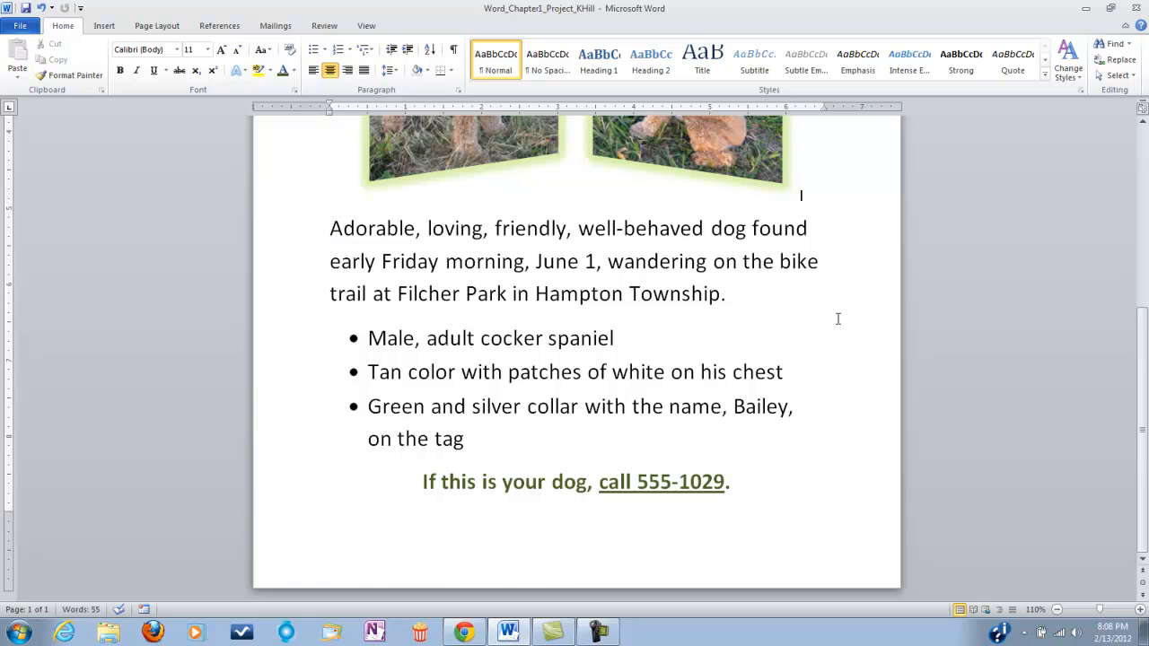
scroll(837, 318, "up", 6)
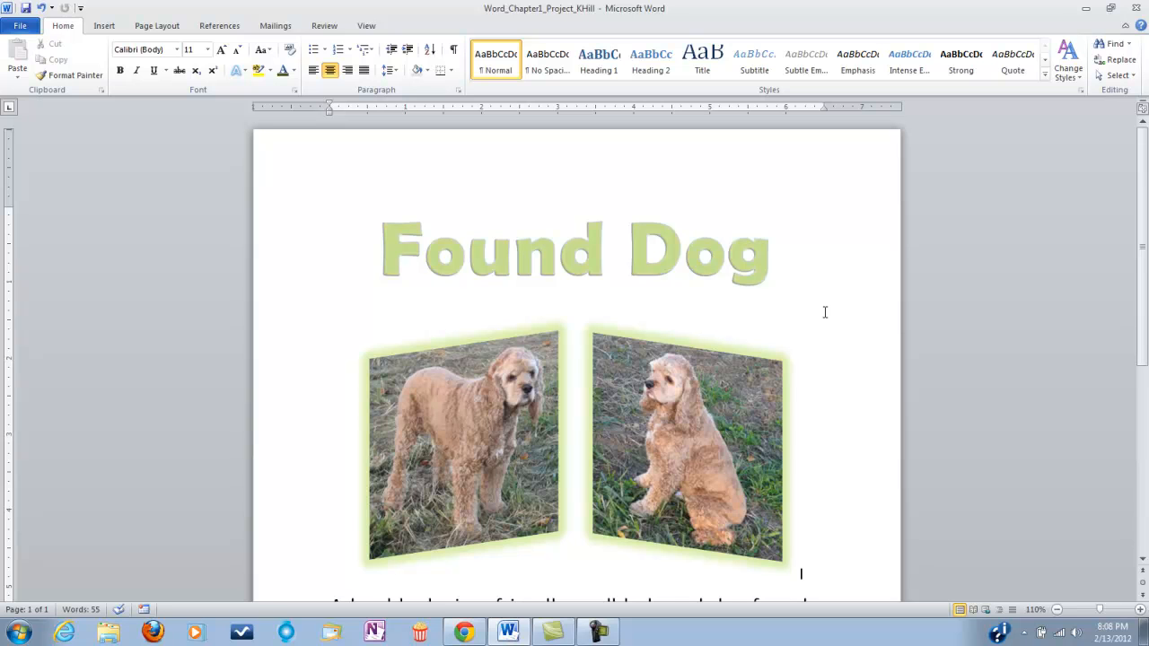
Open the page border settings and choose the dash-dot line style for a box border around the whole document
left_click(168, 27)
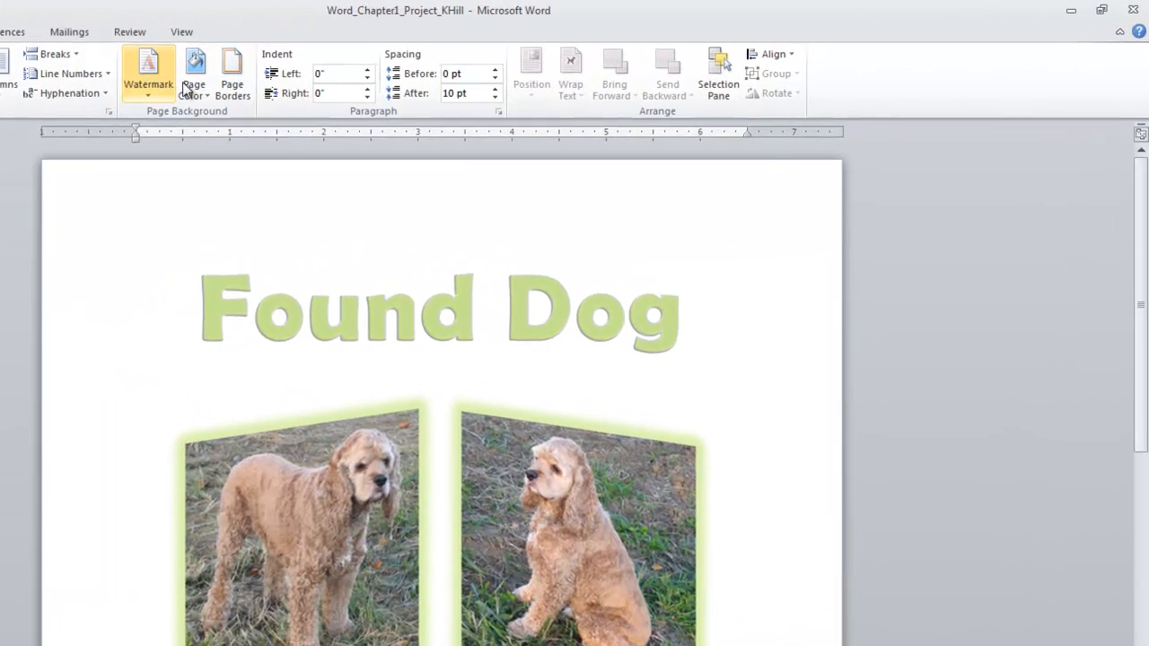
left_click(378, 70)
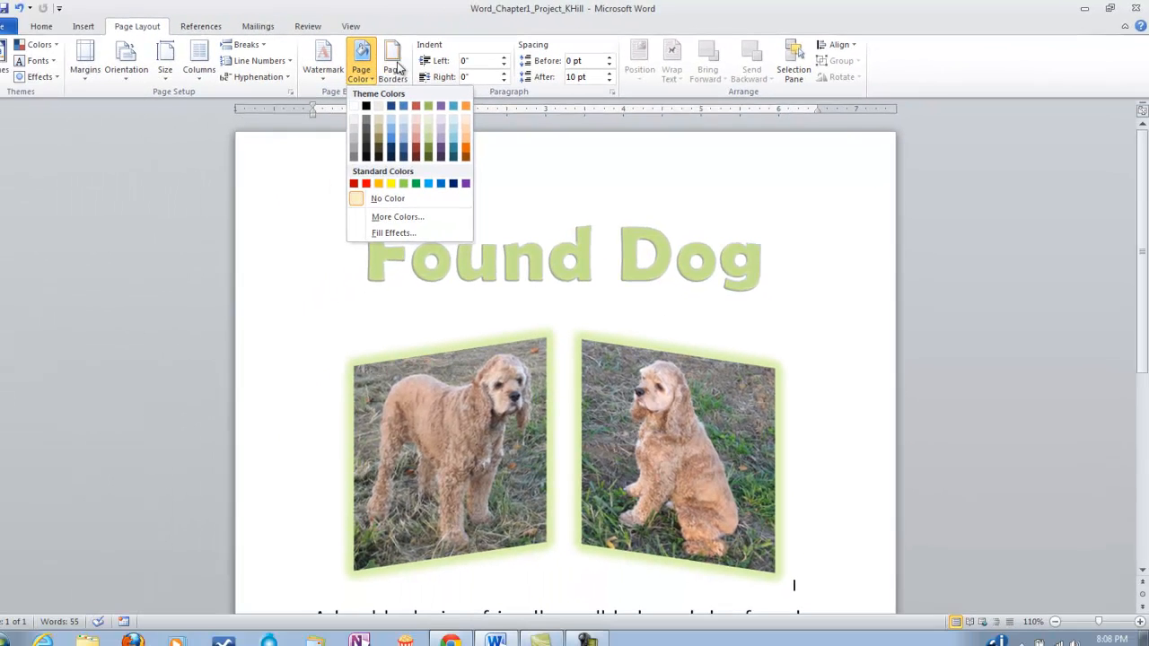
left_click(235, 78)
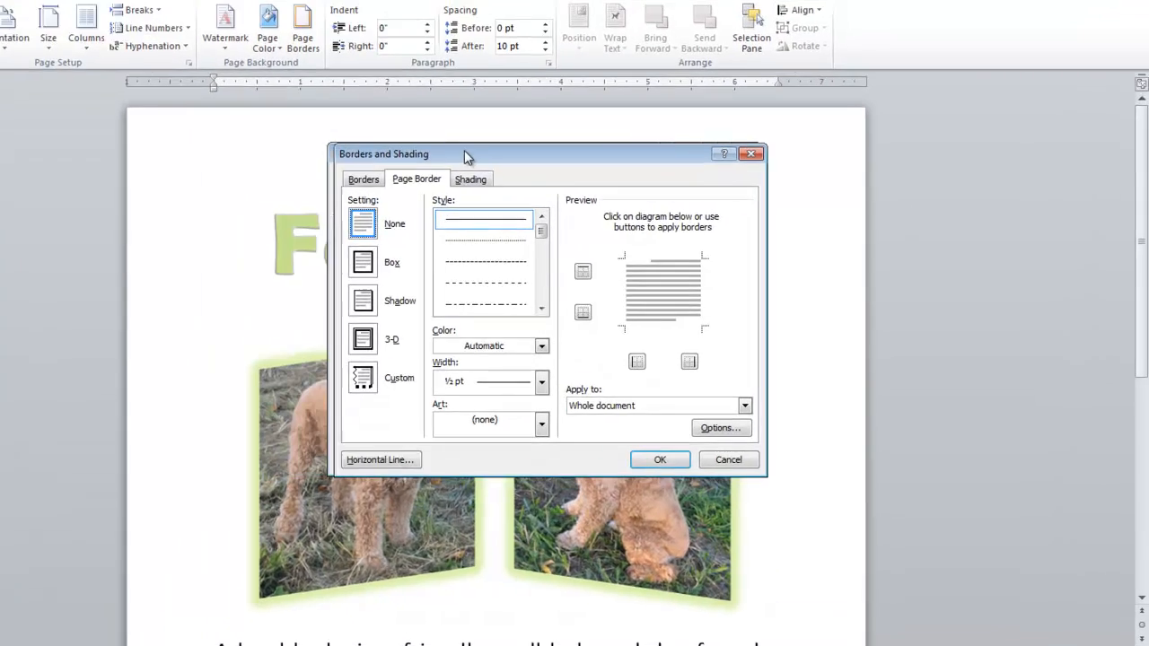
mouse_move(465, 157)
left_mouse_down()
mouse_move(786, 144)
mouse_move(706, 114)
mouse_move(620, 108)
left_mouse_up()
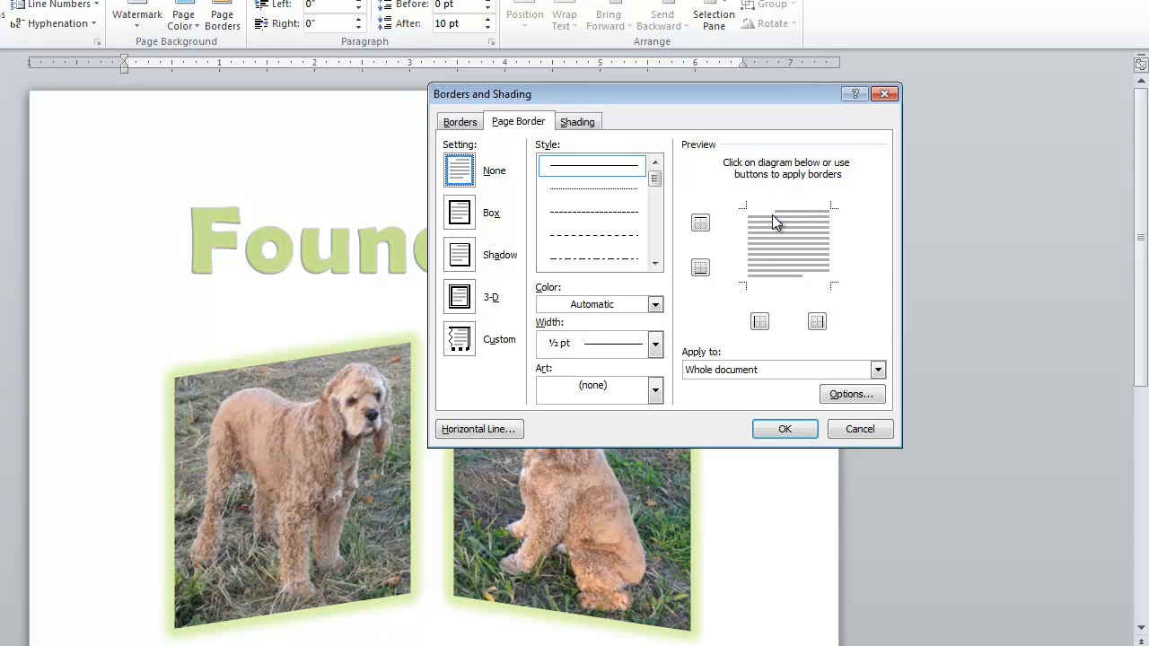
left_click(655, 262)
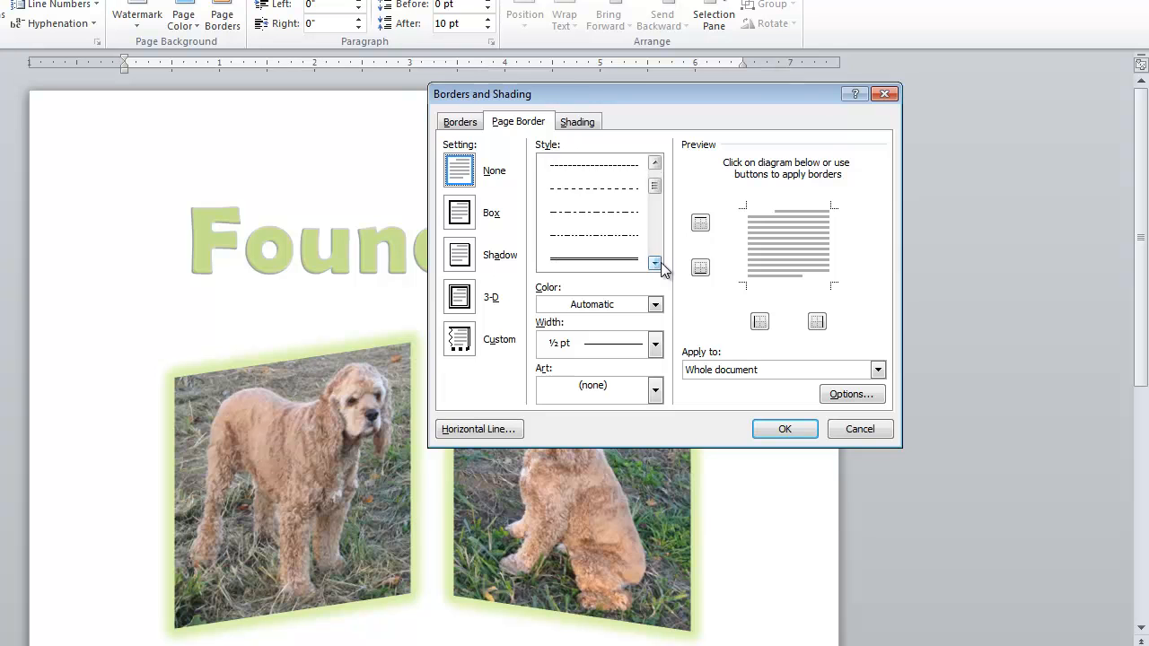
left_click(655, 262)
left_click(656, 262)
left_click(656, 262)
left_click(655, 262)
left_click(655, 262)
left_click_drag(656, 236, 656, 177)
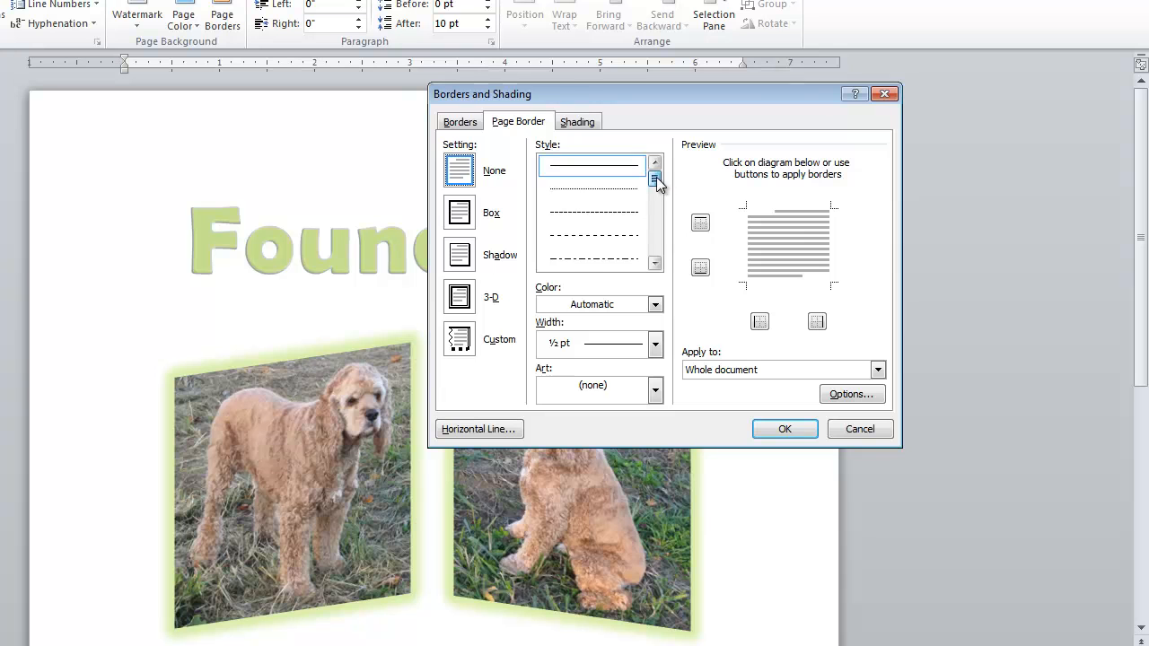
left_click(631, 259)
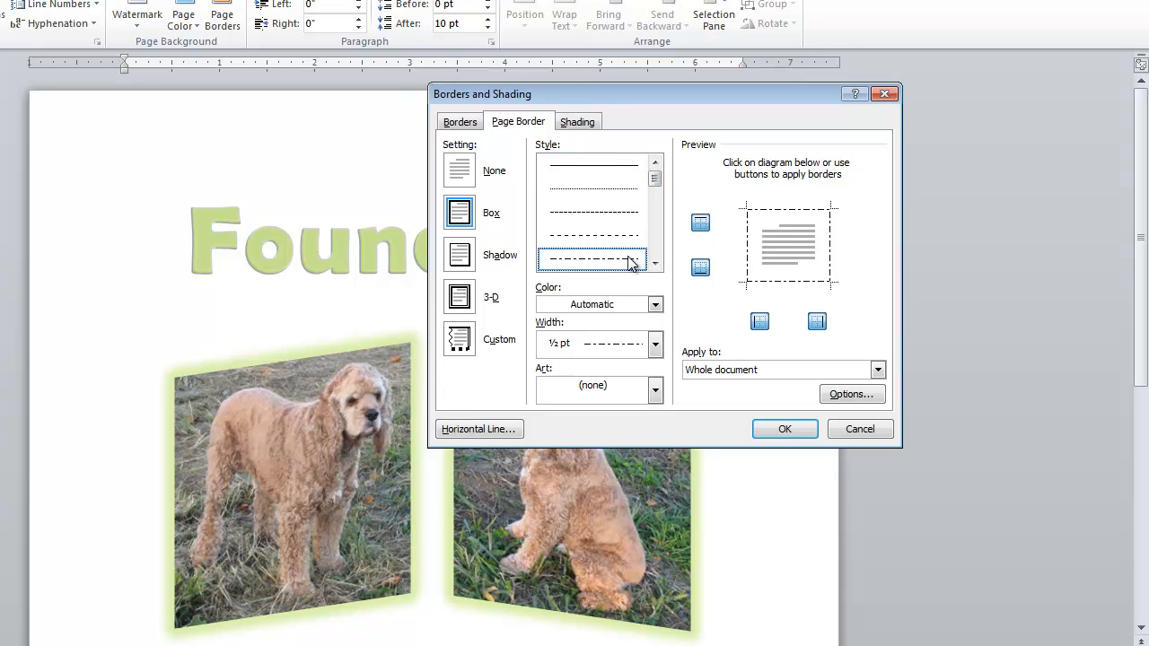
Browse the art designs available for the page border, keeping art at none and the dash-dot line selected
left_click(656, 305)
left_click(655, 306)
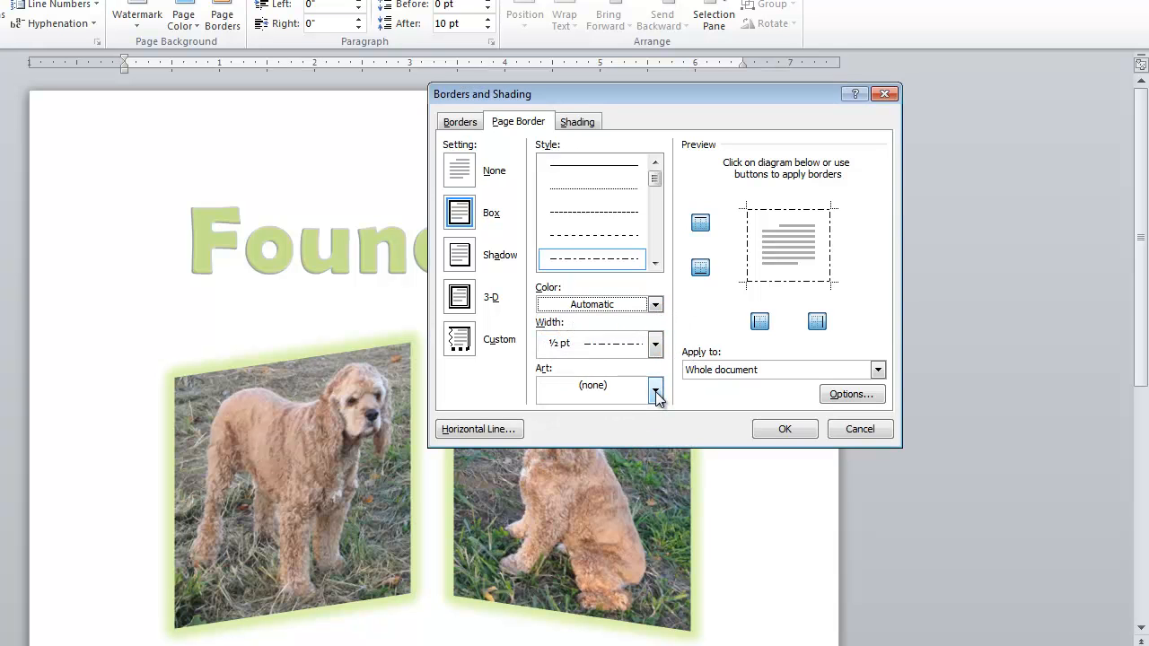
left_click(657, 392)
left_click_drag(657, 514, 656, 514)
left_click_drag(656, 472, 658, 417)
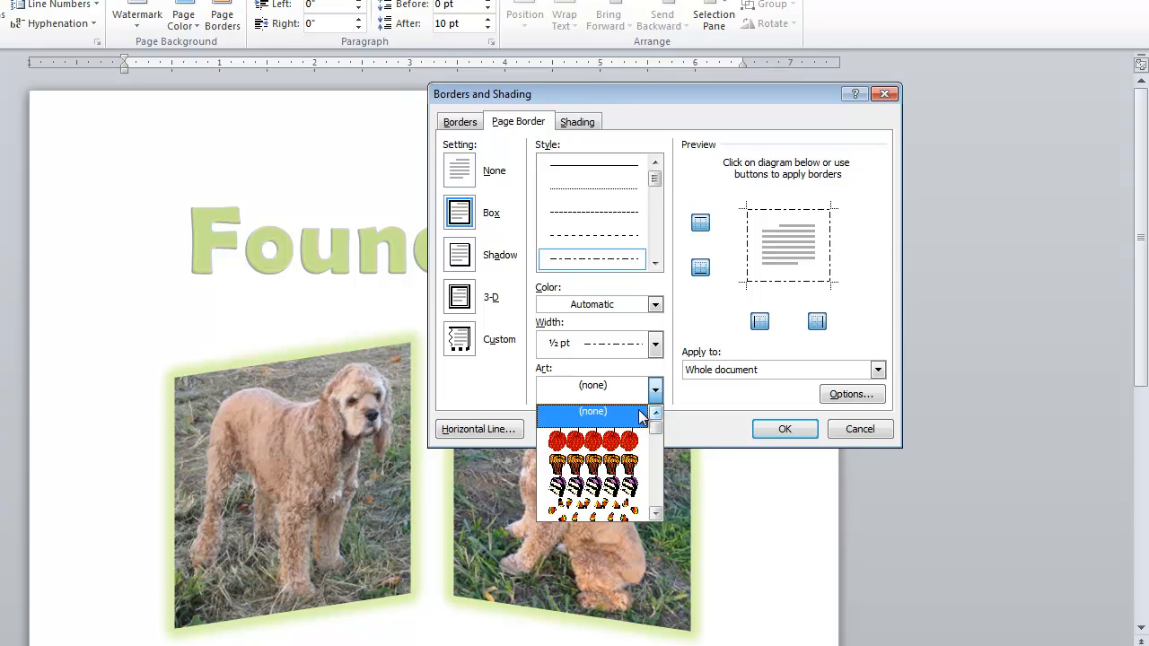
left_click(640, 411)
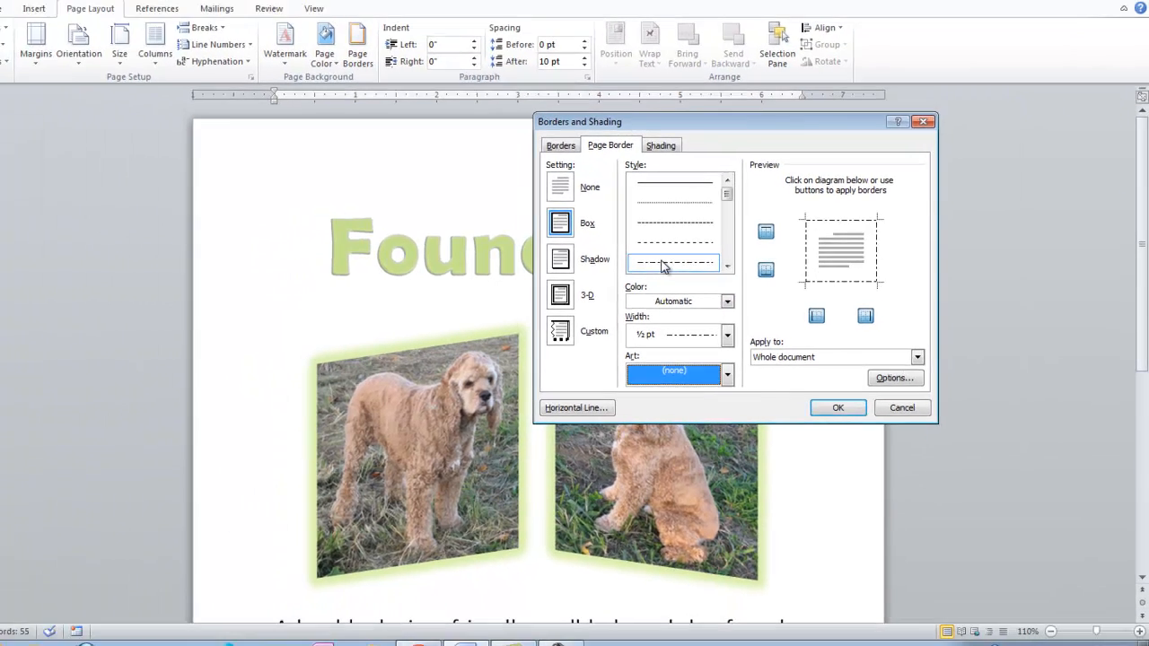
left_click(581, 258)
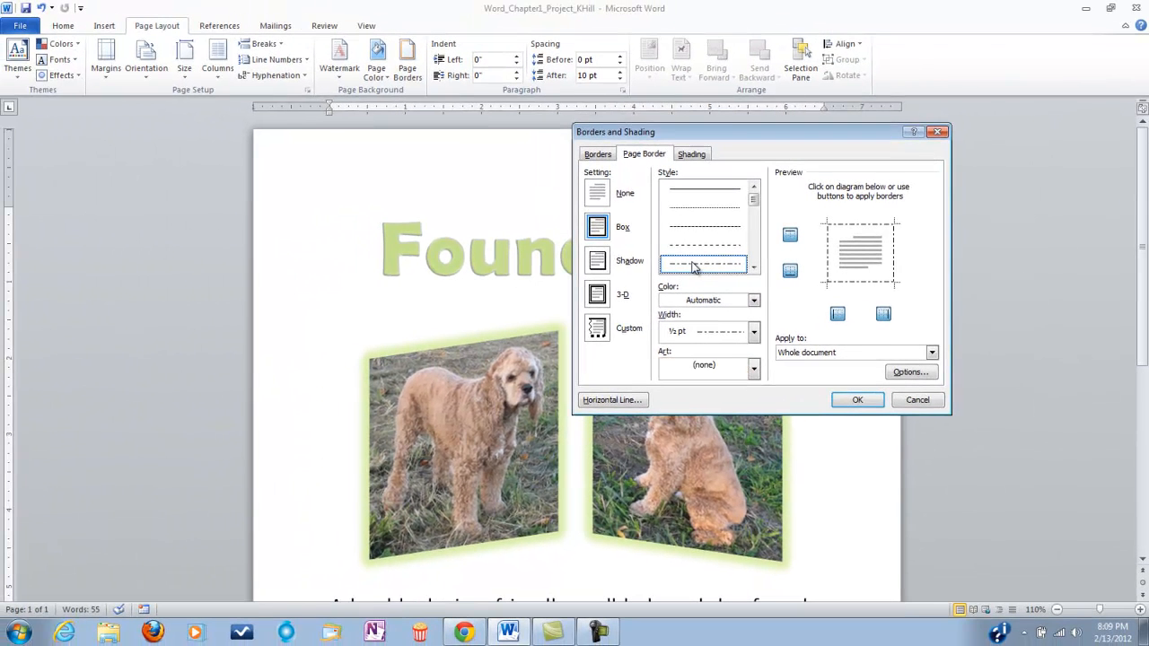
Set the page border's color to dark purple and its width to 1 ½ pt
left_click(754, 301)
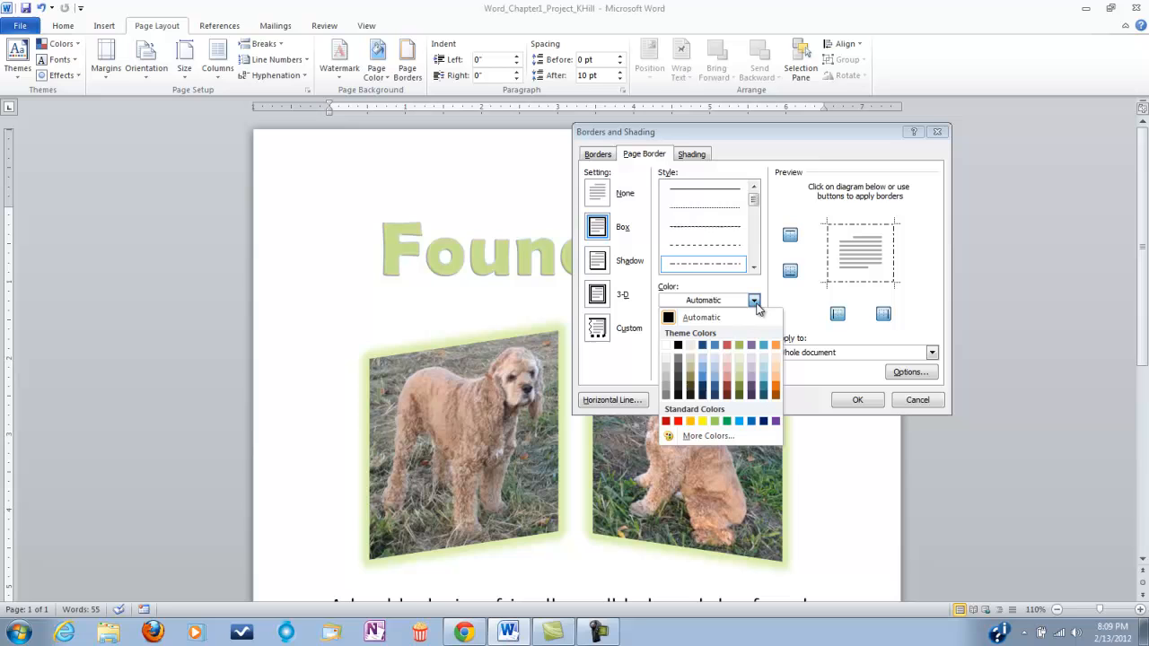
left_click(753, 388)
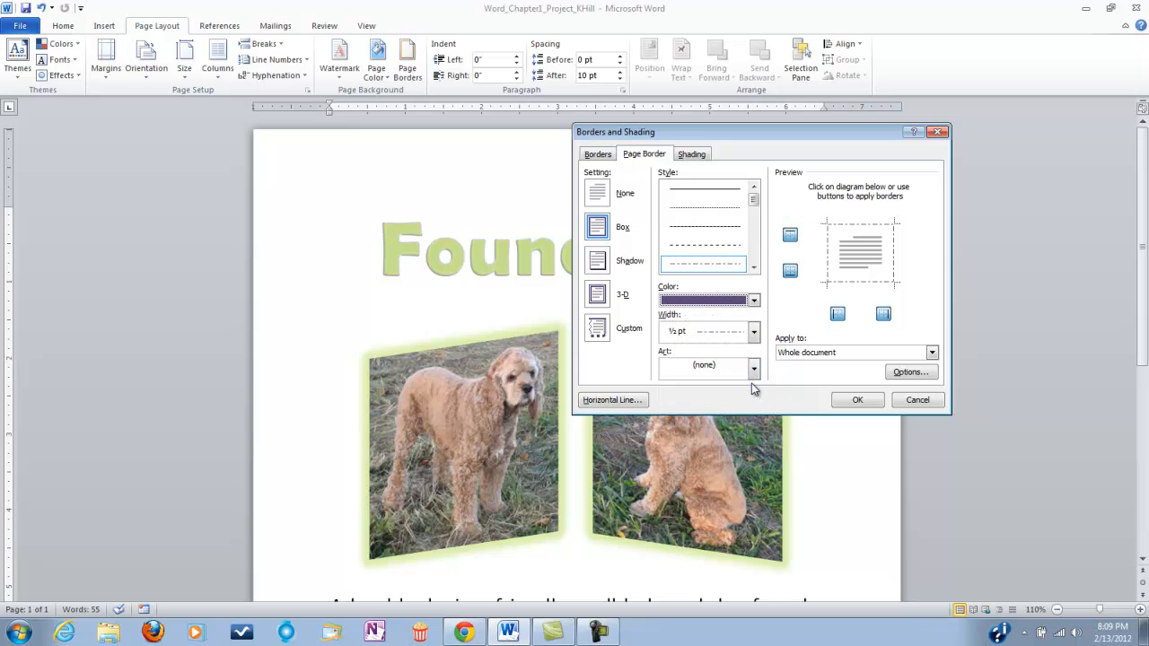
left_click(754, 331)
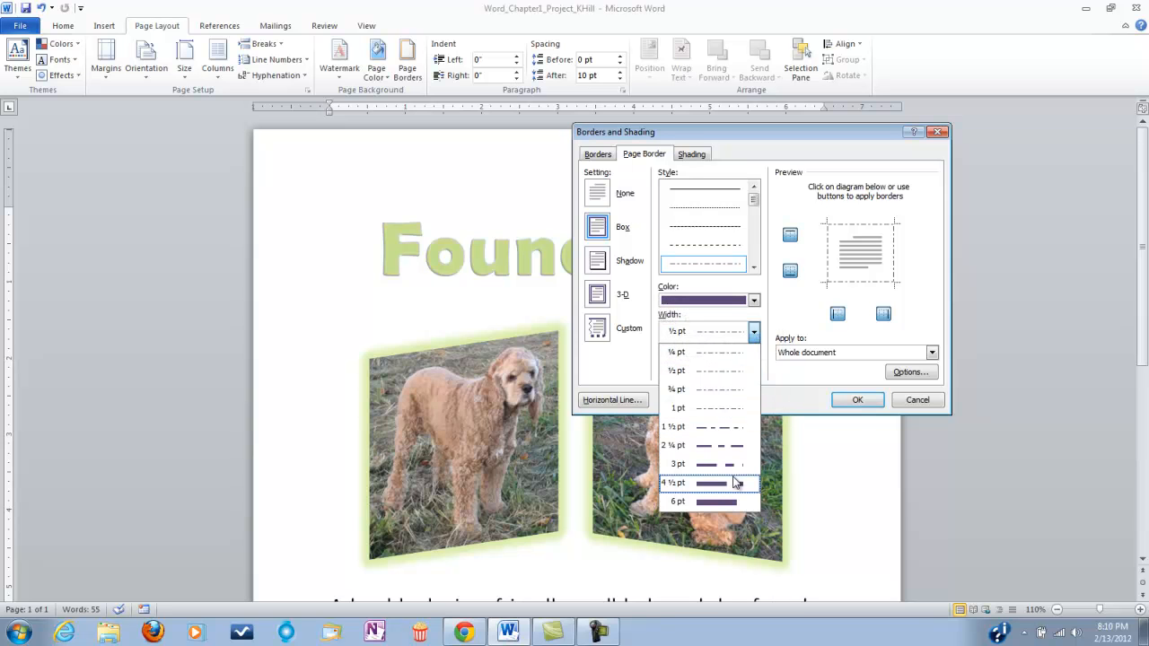
left_click(733, 428)
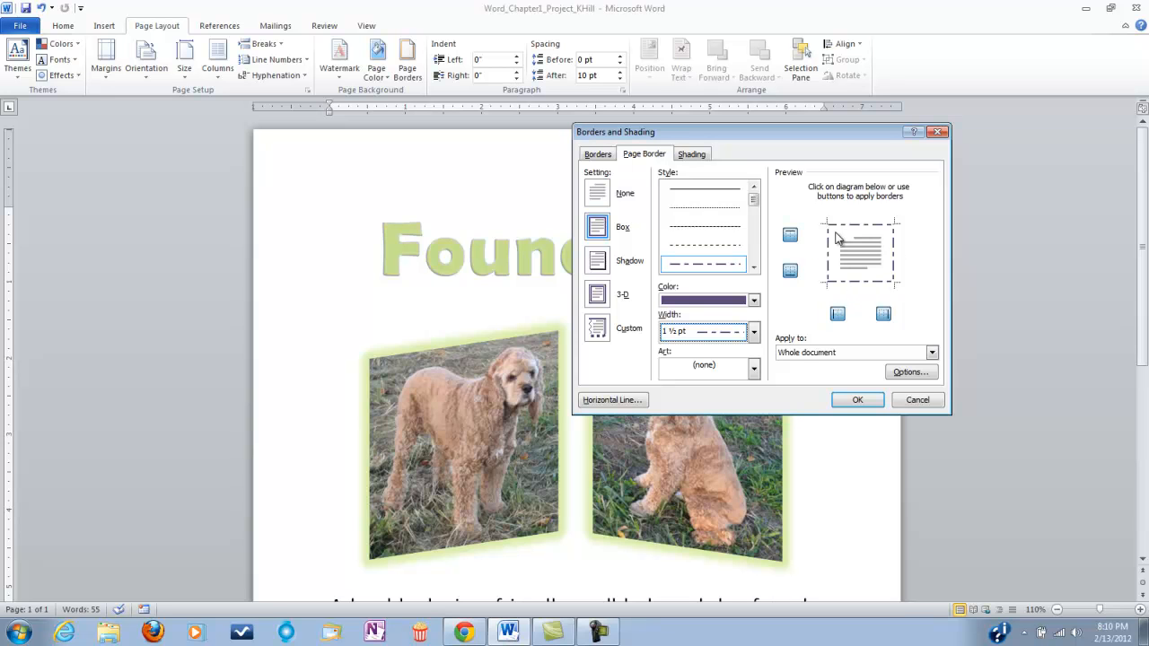
Toggle the page border's bottom, right and top sides off and back on, and apply the border to the whole document
left_click(875, 288)
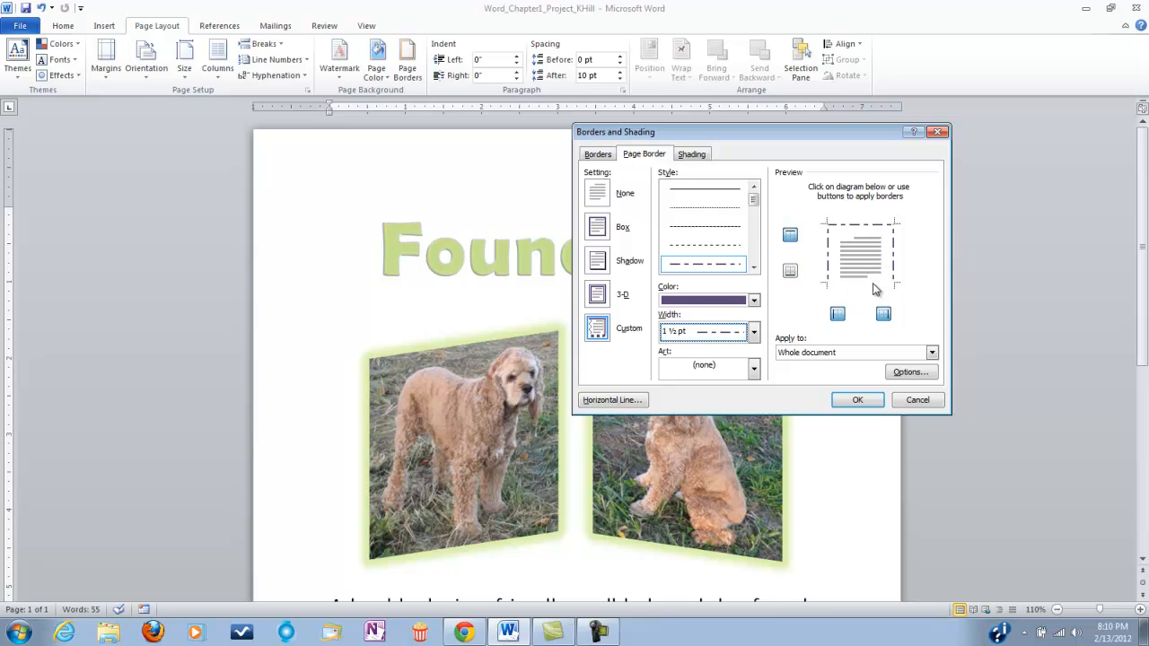
left_click(875, 285)
left_click(894, 256)
left_click(898, 255)
left_click(878, 233)
left_click(876, 232)
left_click(853, 401)
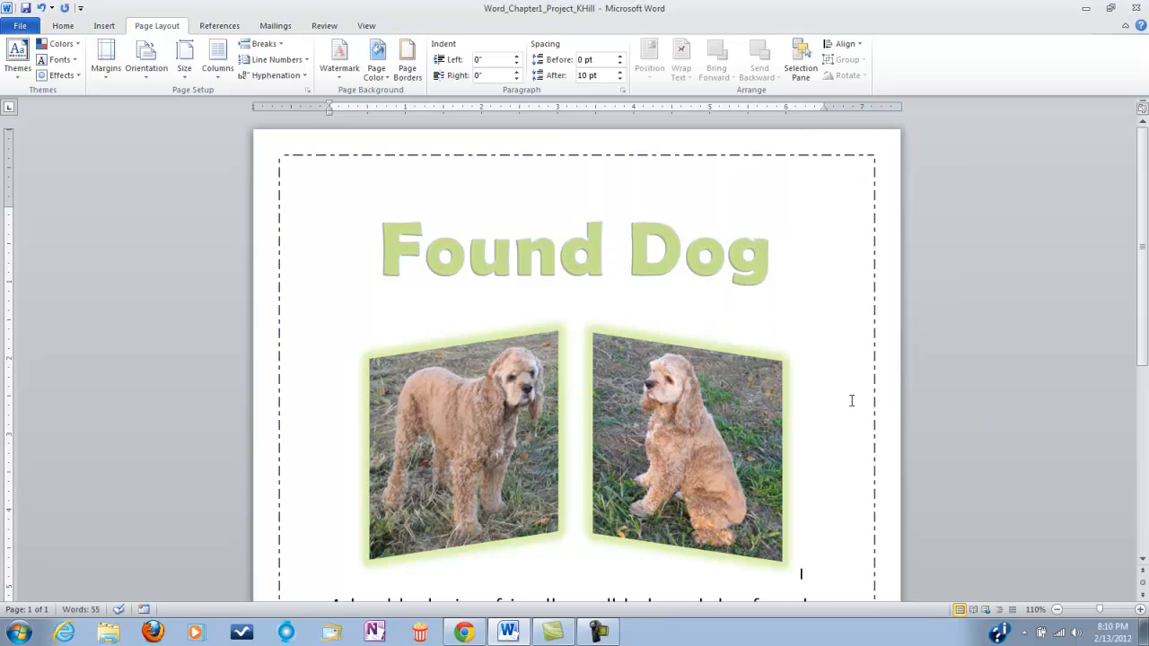
Look over the whole Found Dog flyer and save the document
scroll(852, 399, "down", 7)
scroll(852, 396, "up", 7)
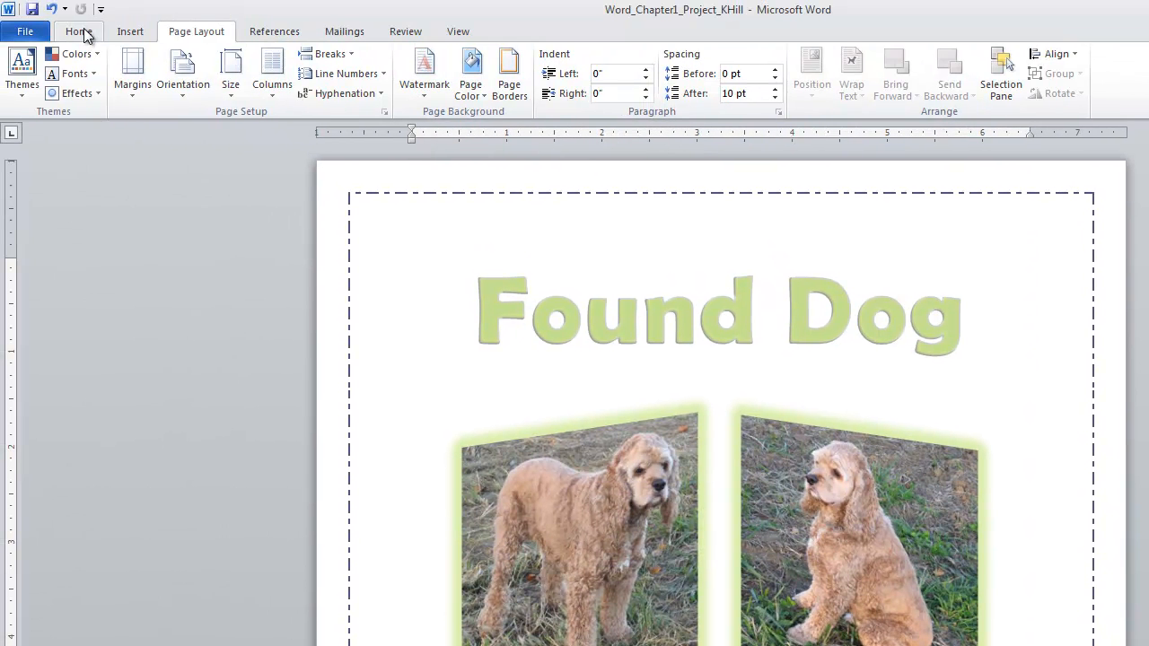
left_click(79, 33)
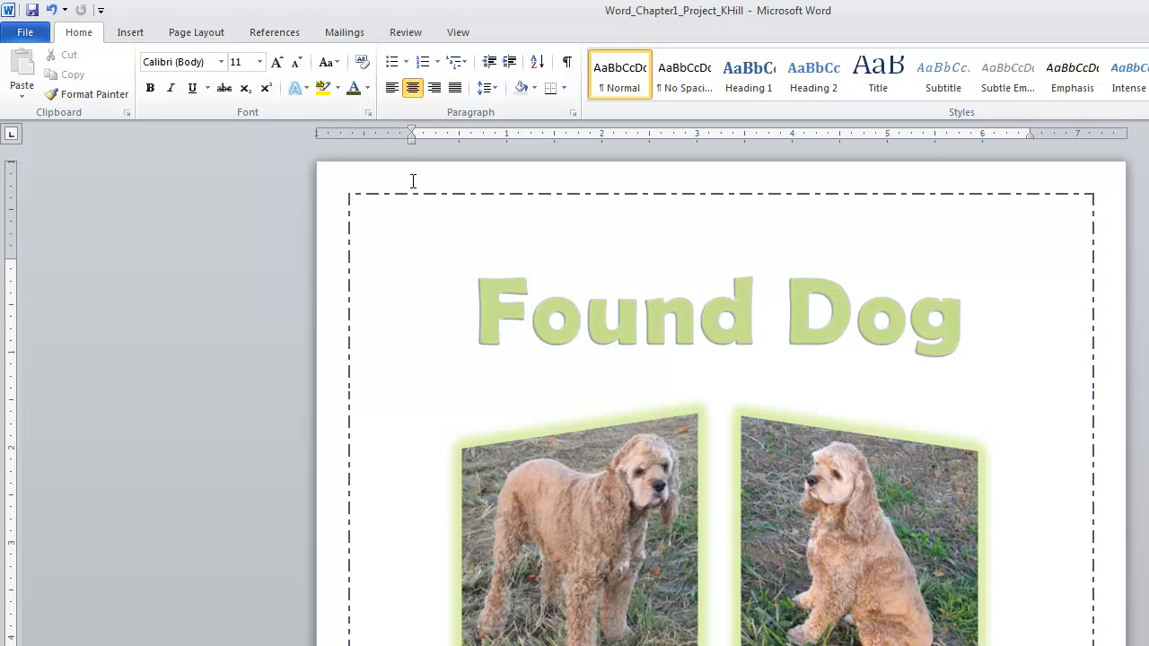
left_click(32, 12)
Check the flyer in print preview and close the document
left_click(25, 33)
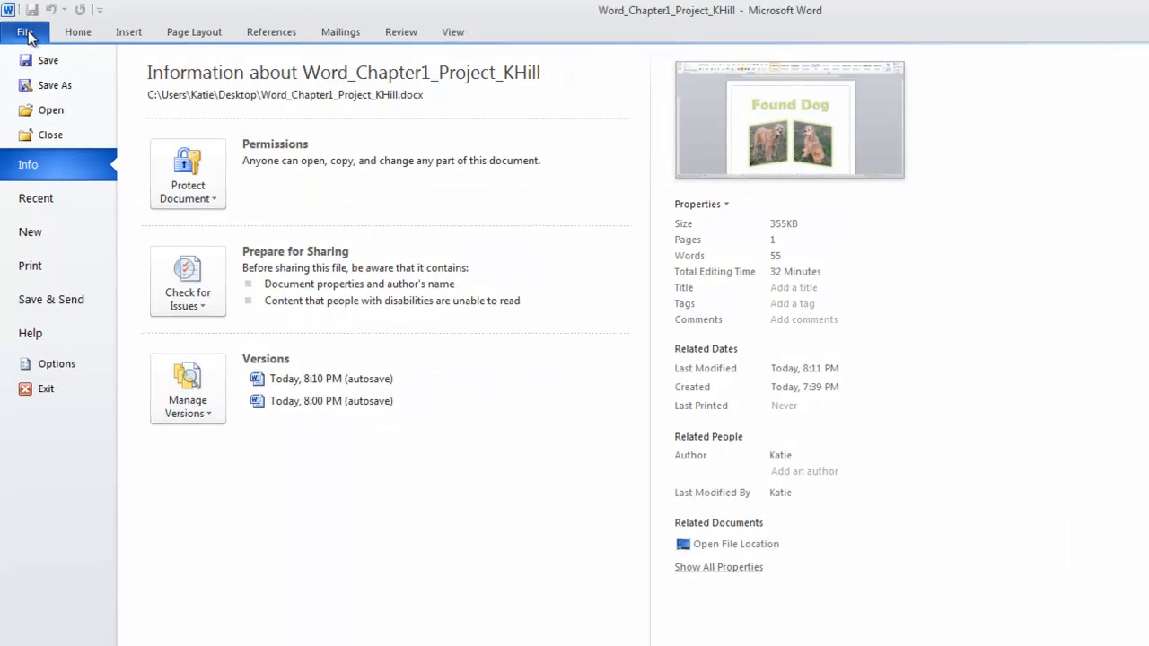
left_click(31, 269)
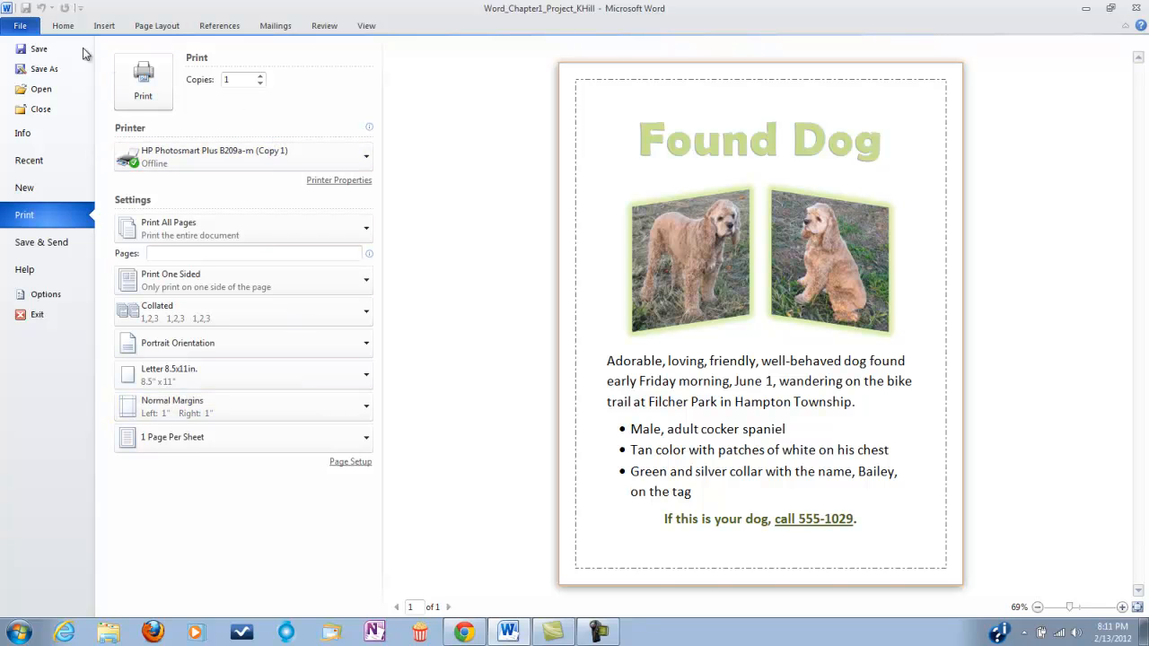
left_click(20, 25)
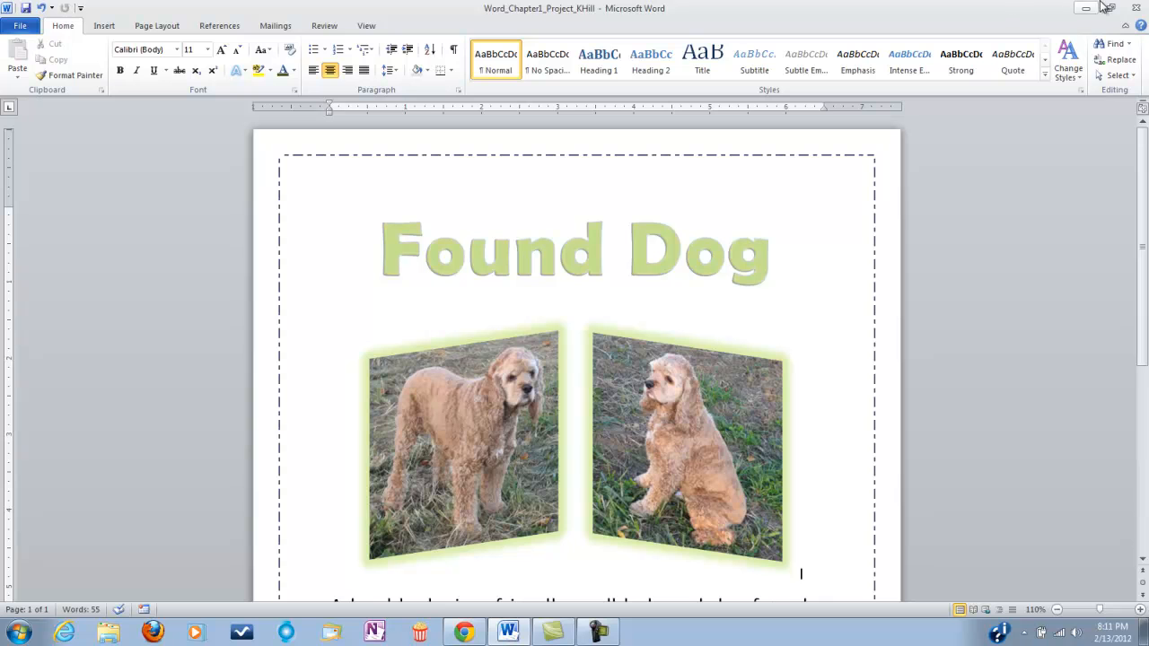
left_click(1136, 16)
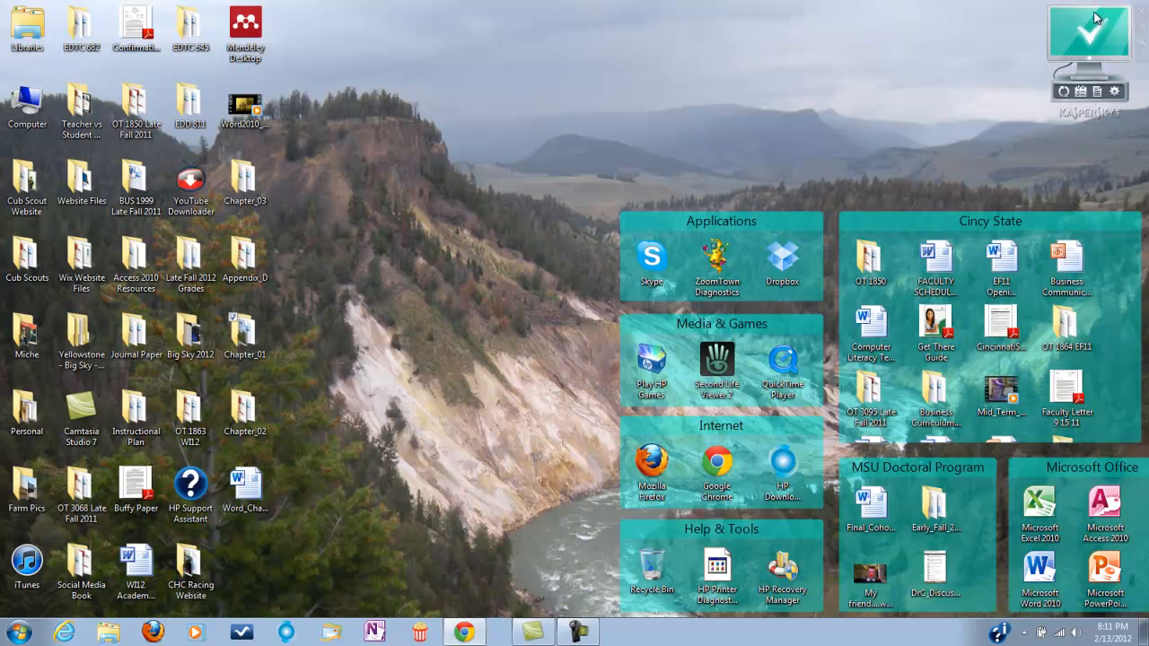
Switch to Chrome and open the Week Two Assignments and Learning Resources folder in the Blackboard course's assignments
left_click(466, 632)
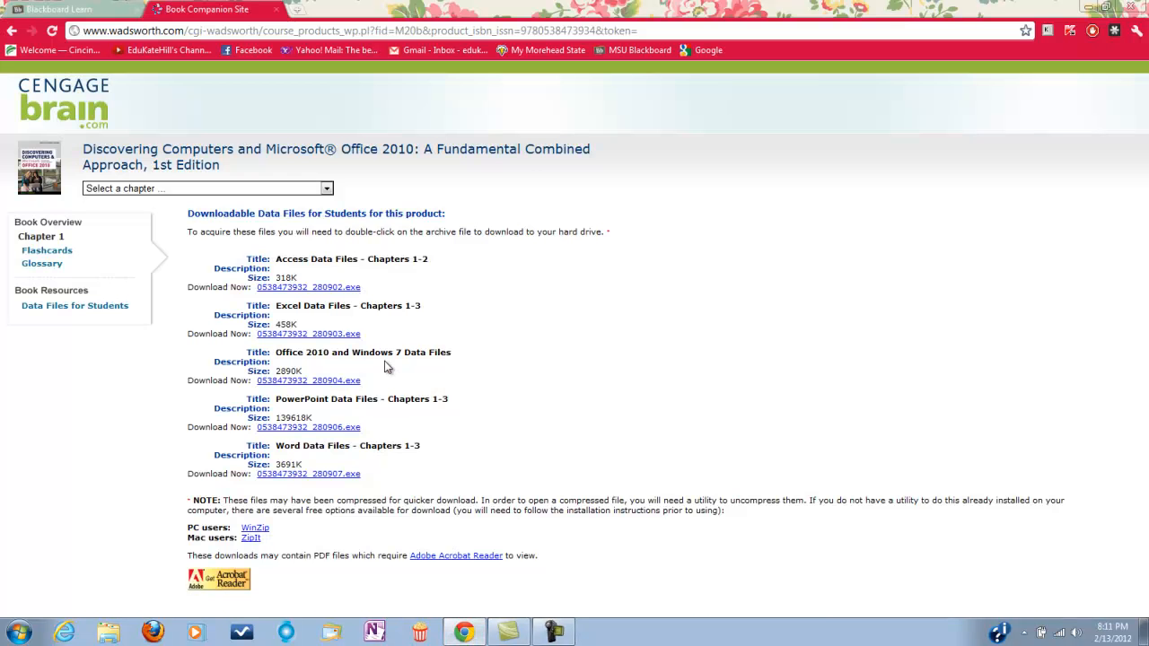
left_click(105, 10)
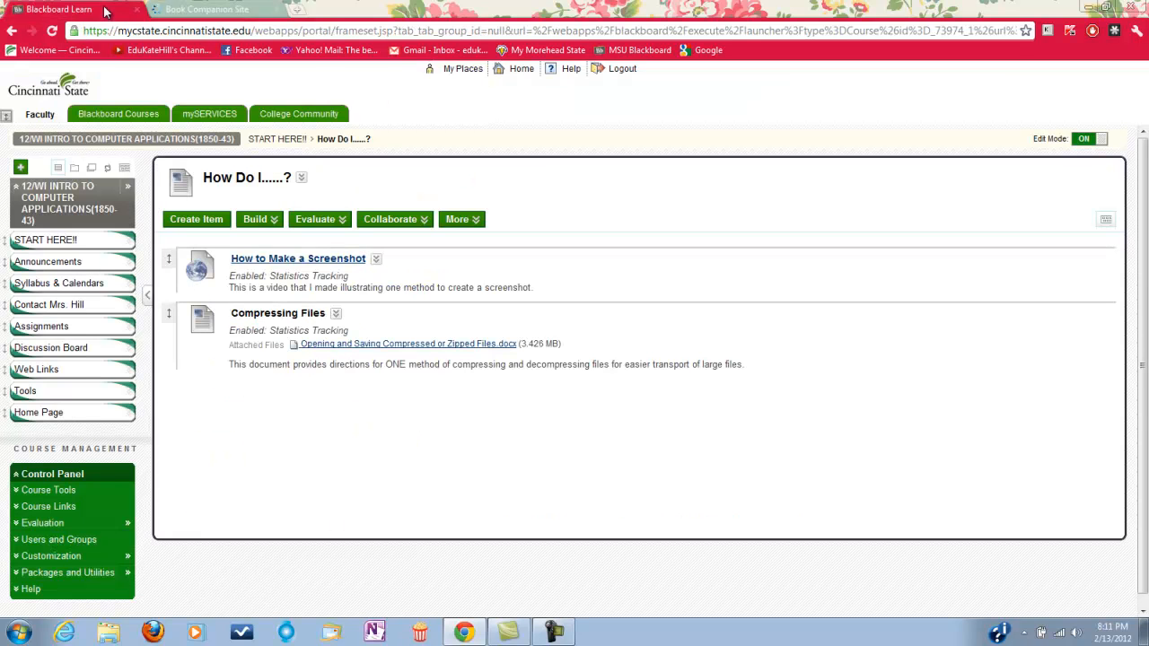
left_click(51, 329)
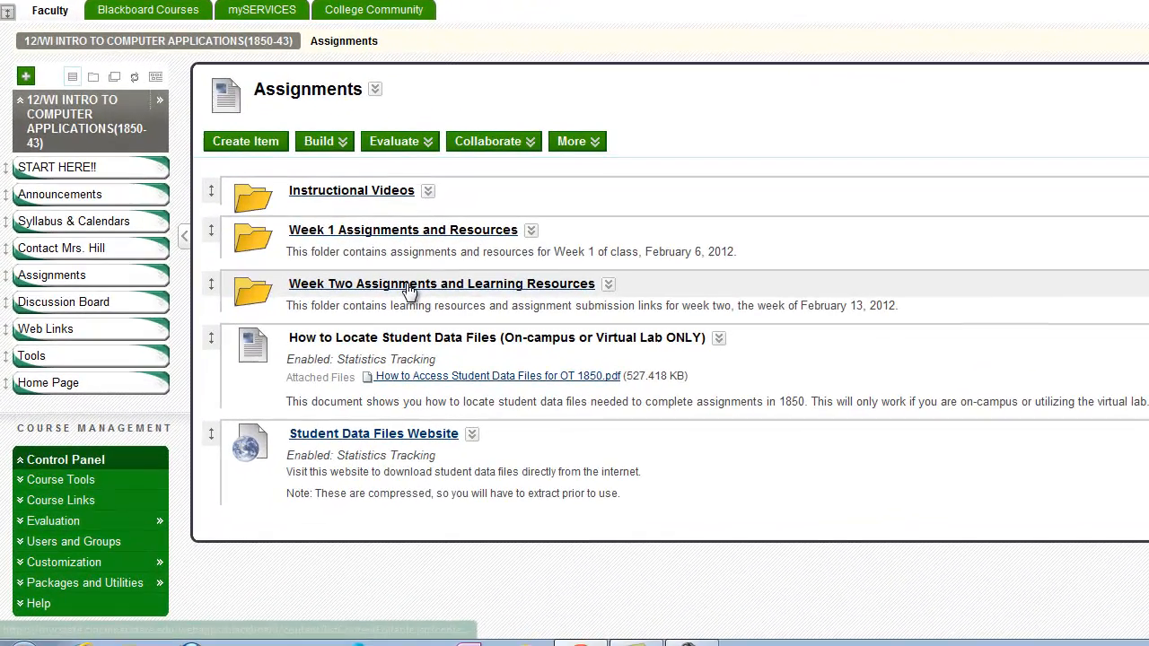
left_click(409, 285)
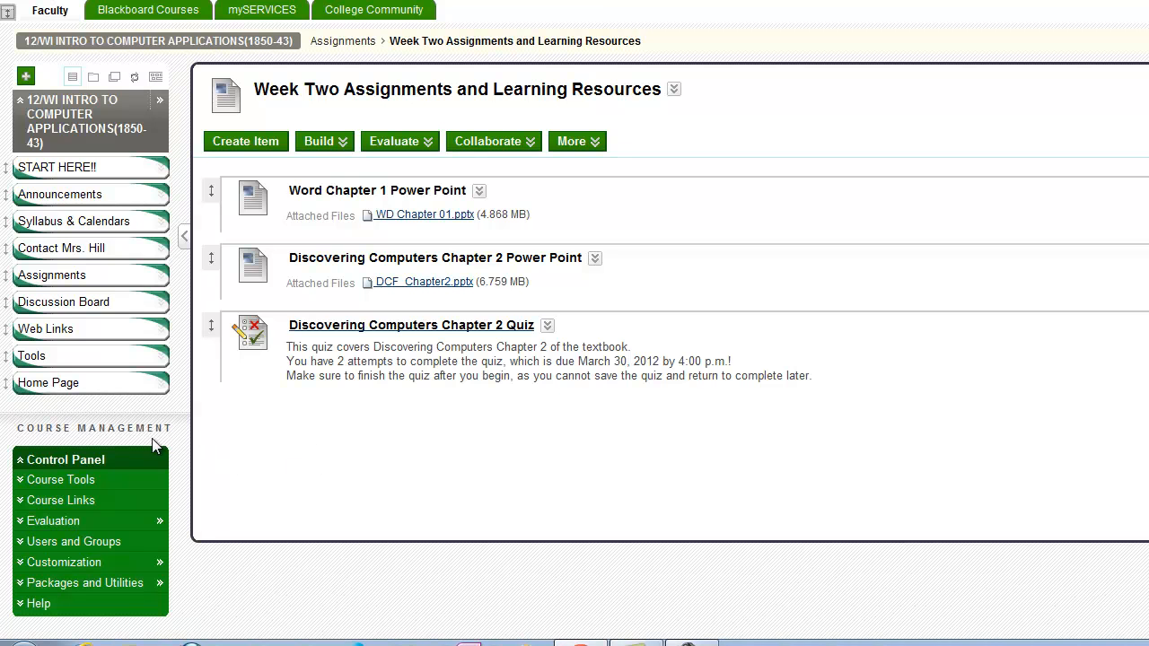
View the Blackboard course's Tools page and its Announcements page
left_click(48, 361)
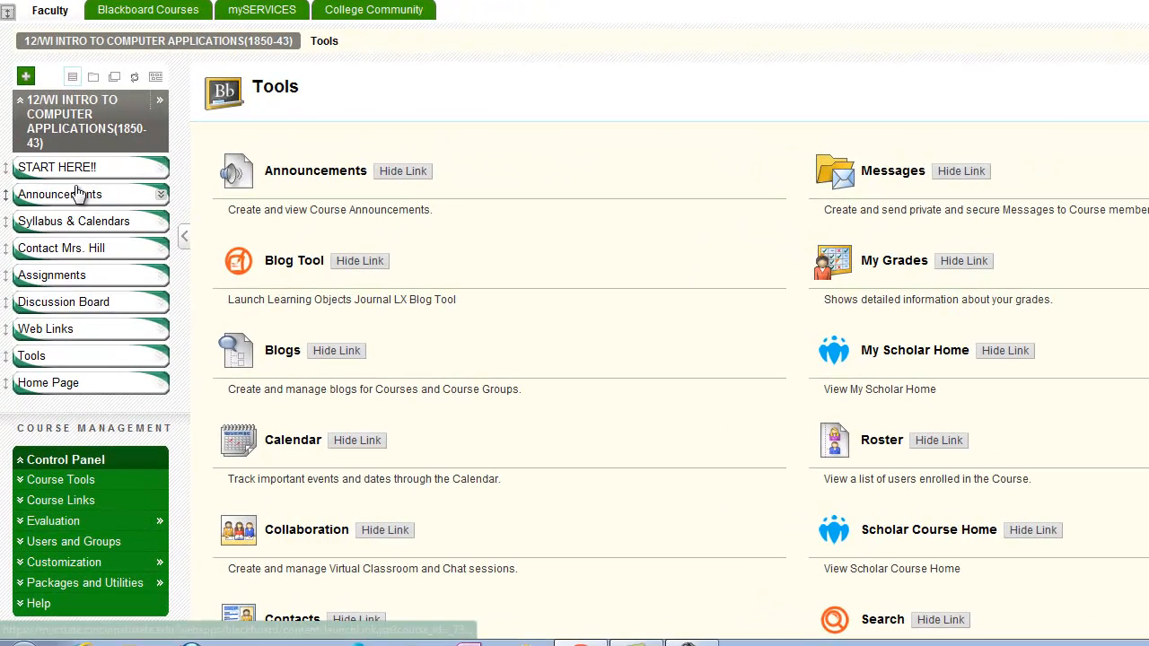
left_click(78, 194)
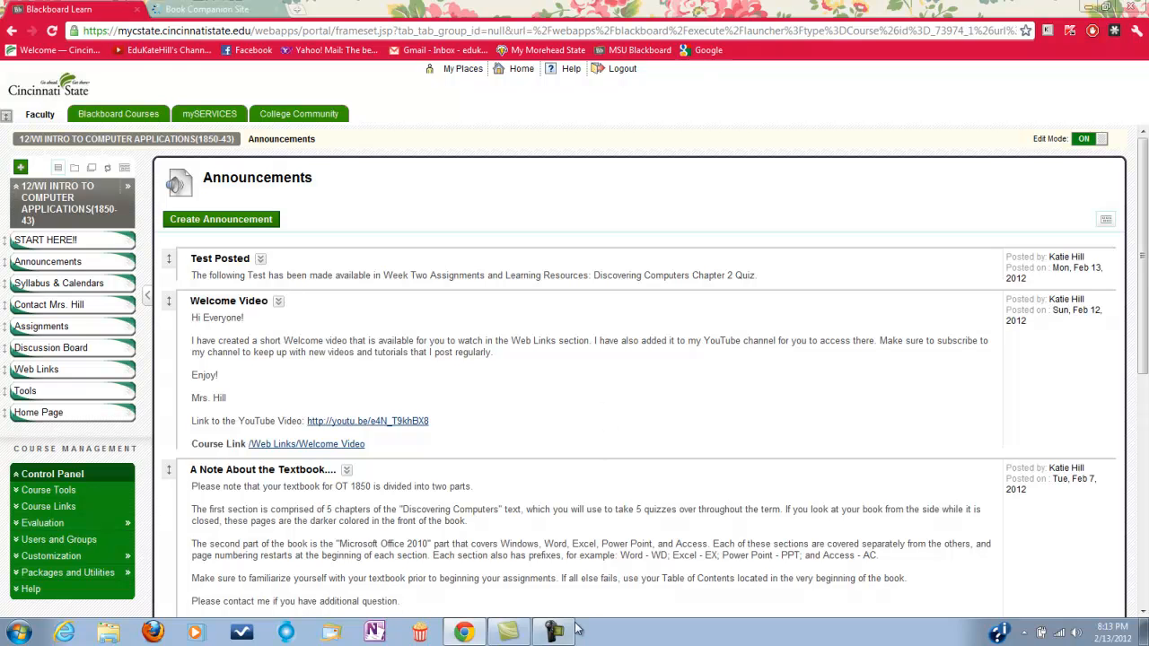
mouse_move(571, 636)
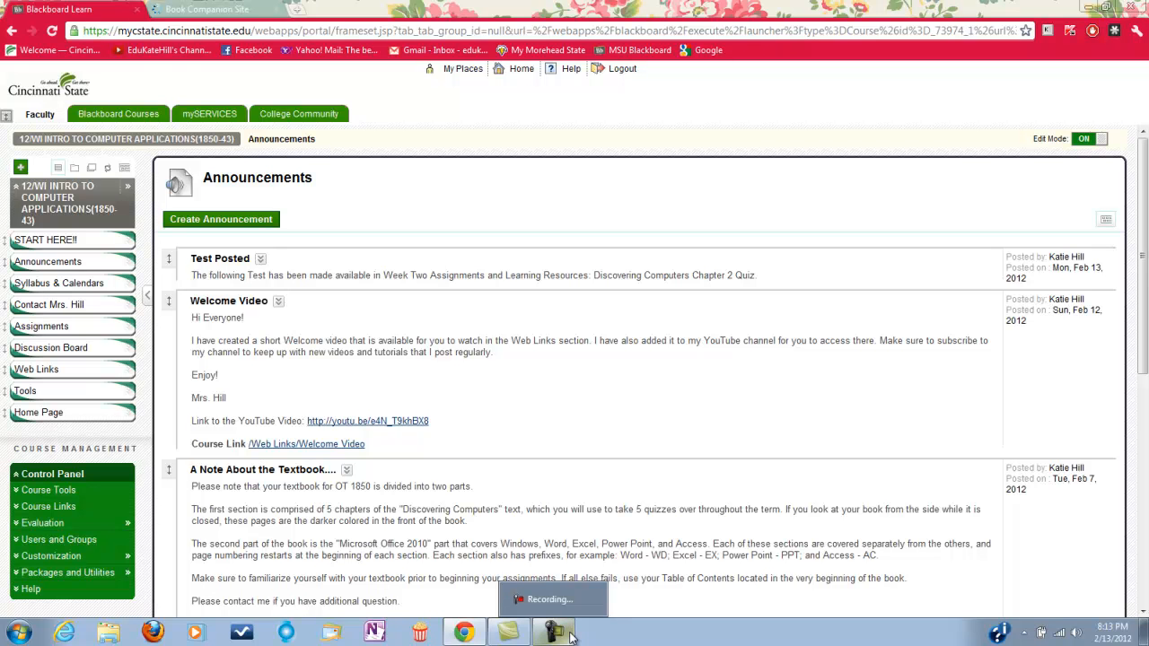